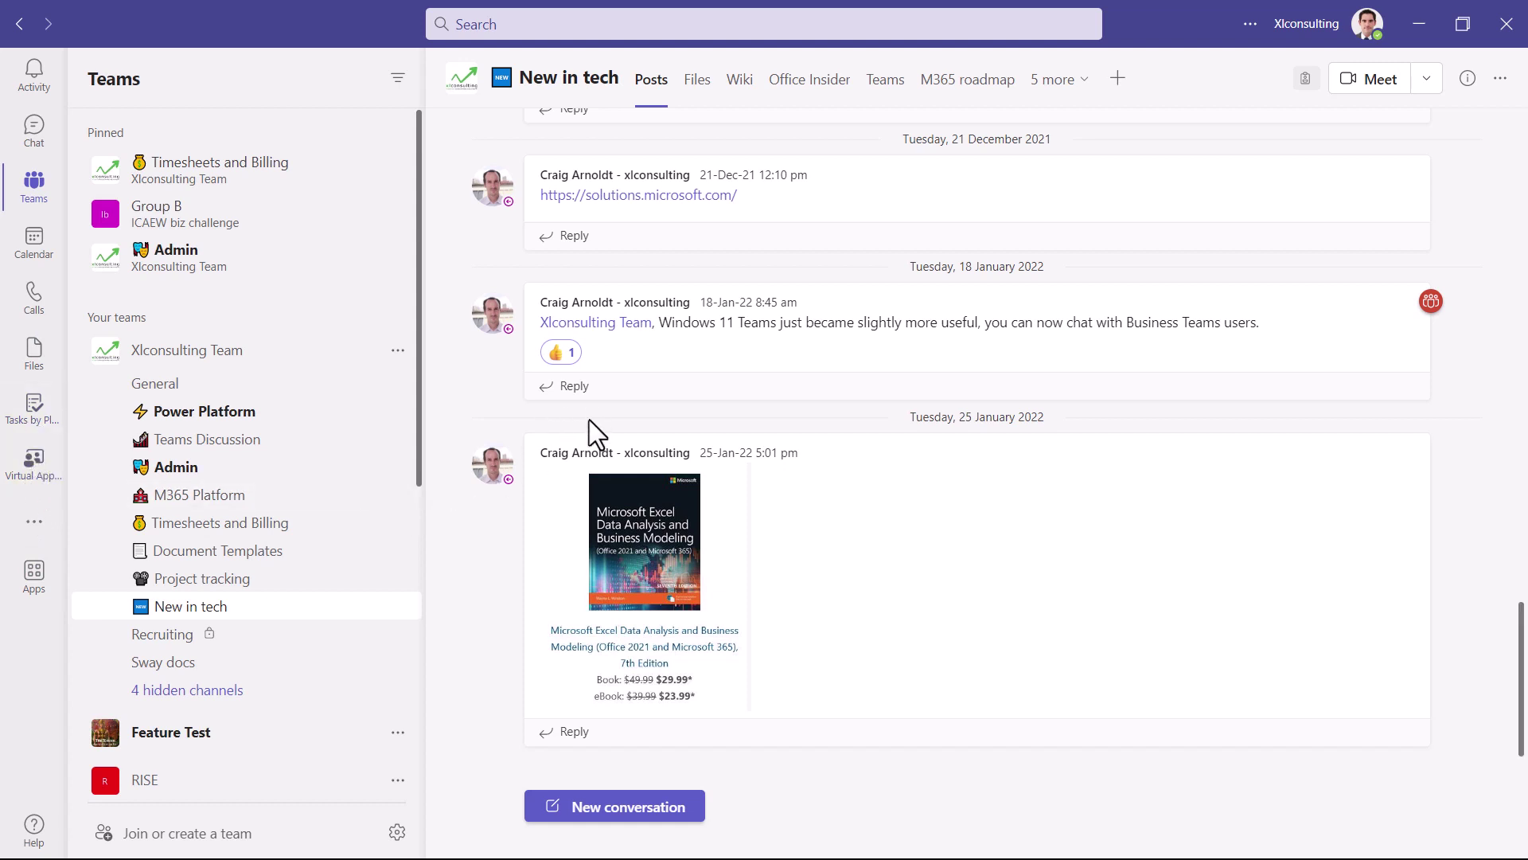
# Step: Schedule a meeting titled 'title' for Wednesday 29 March, 3:00–3:30 pm, starting to add attendees
pyautogui.click(35, 243)
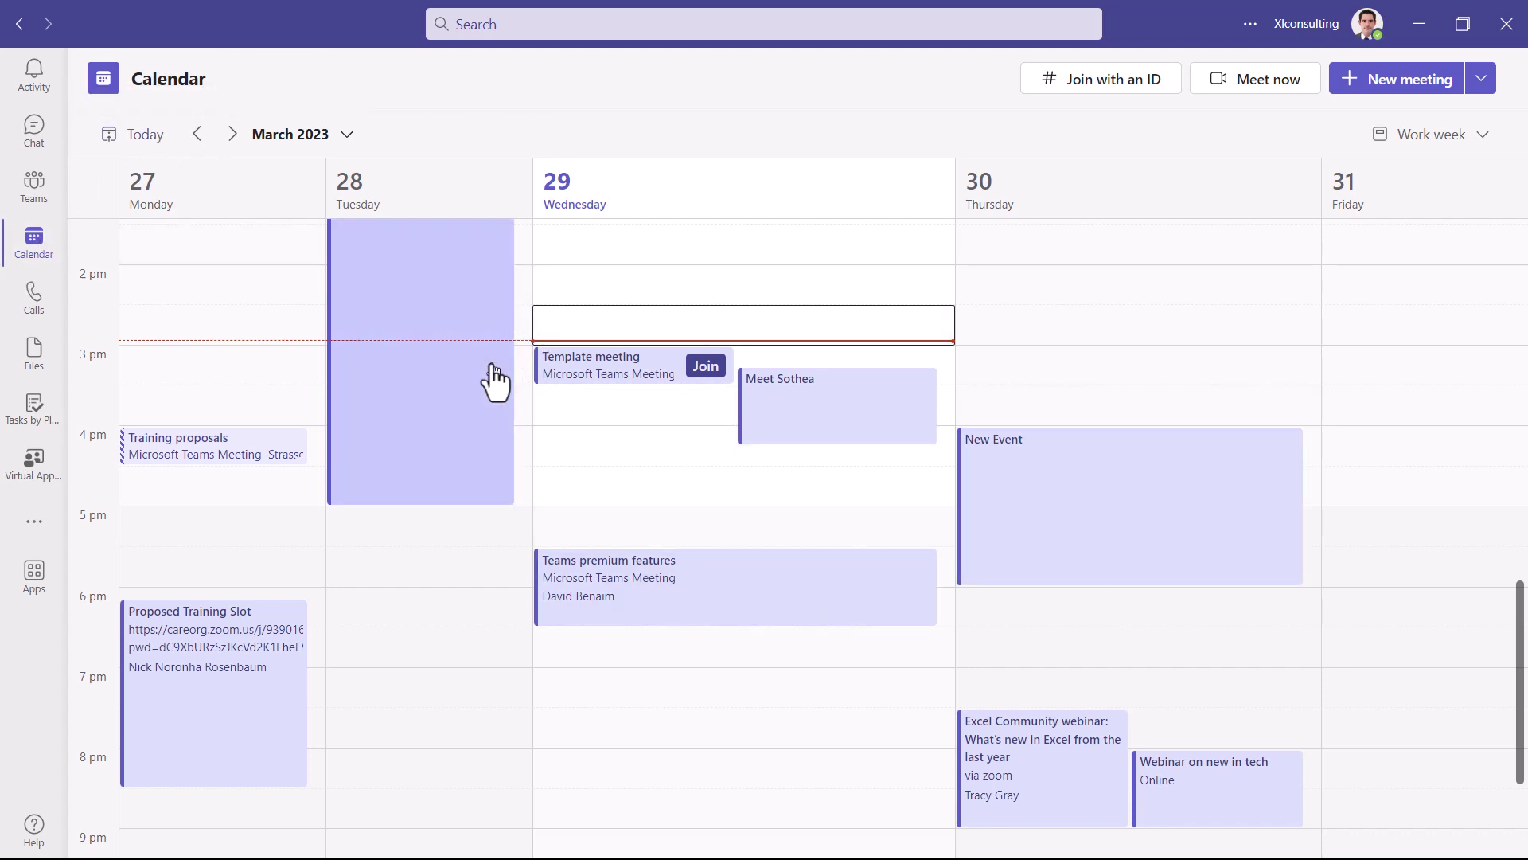
pyautogui.click(1482, 79)
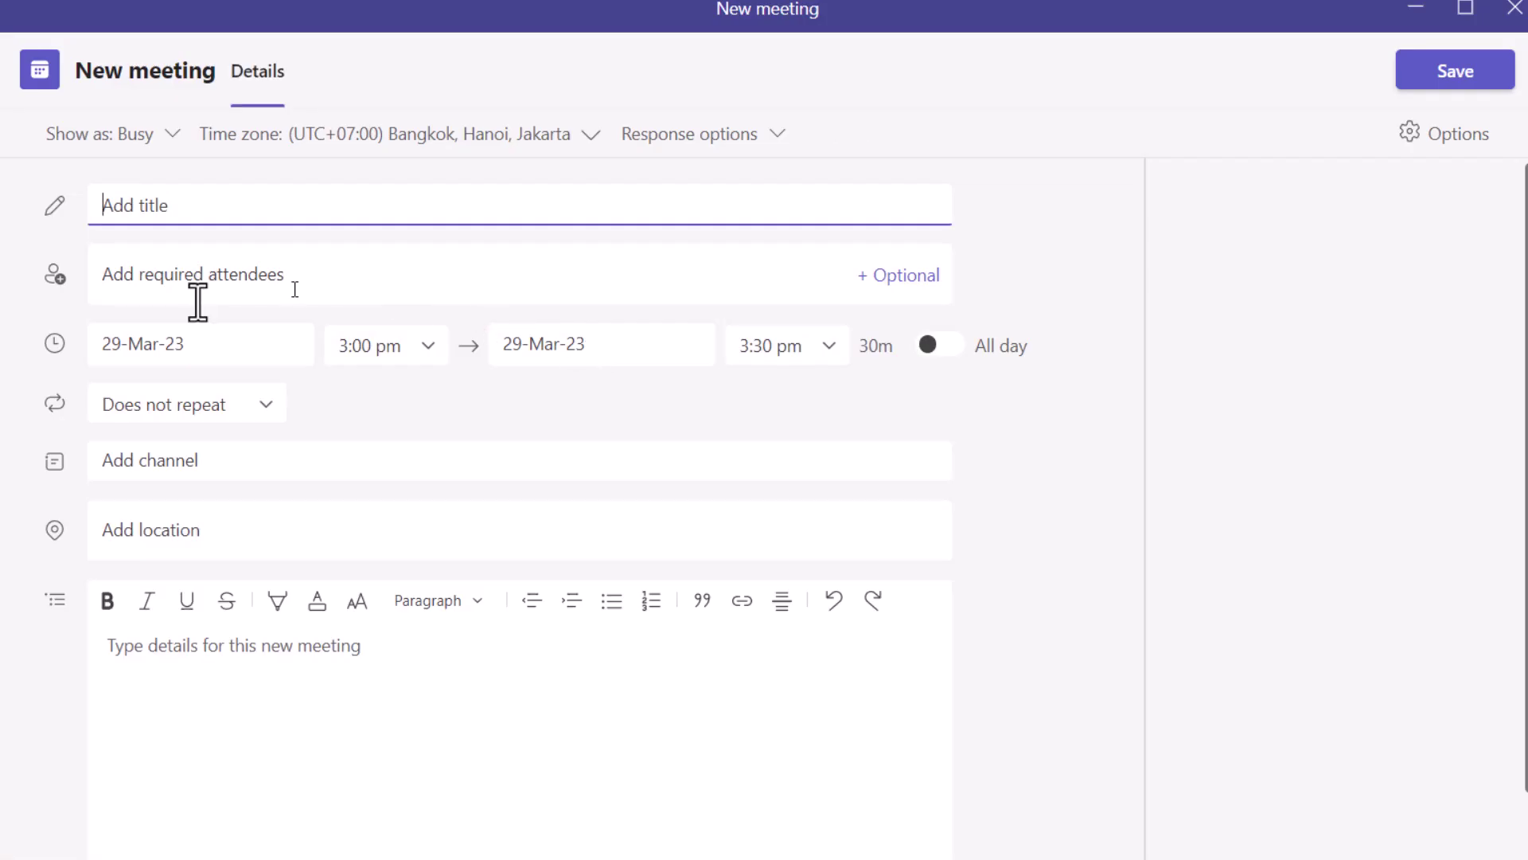
pyautogui.write('title')
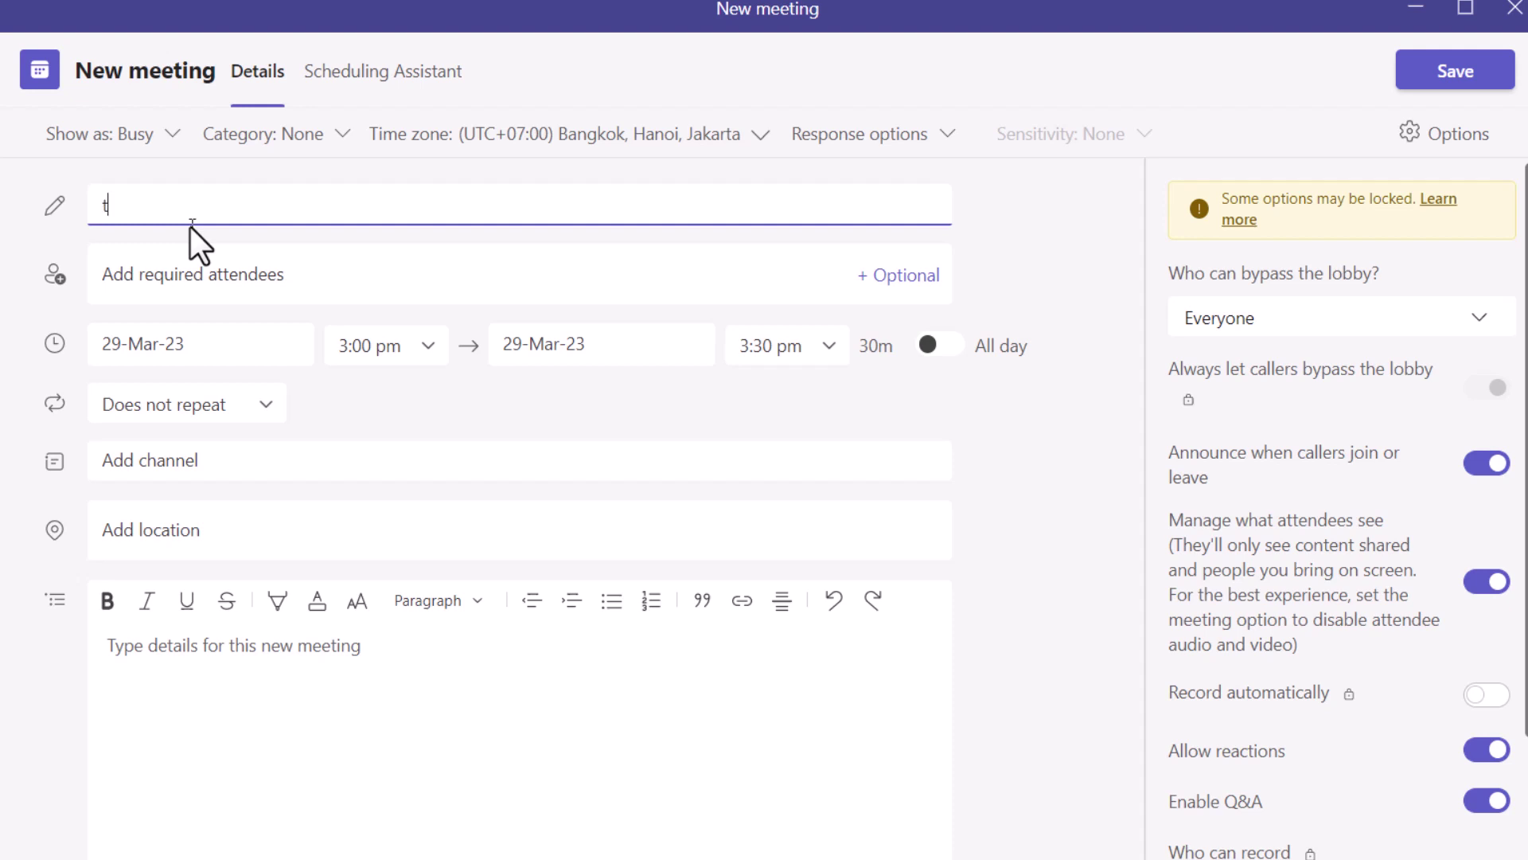
pyautogui.click(288, 290)
pyautogui.write('da')
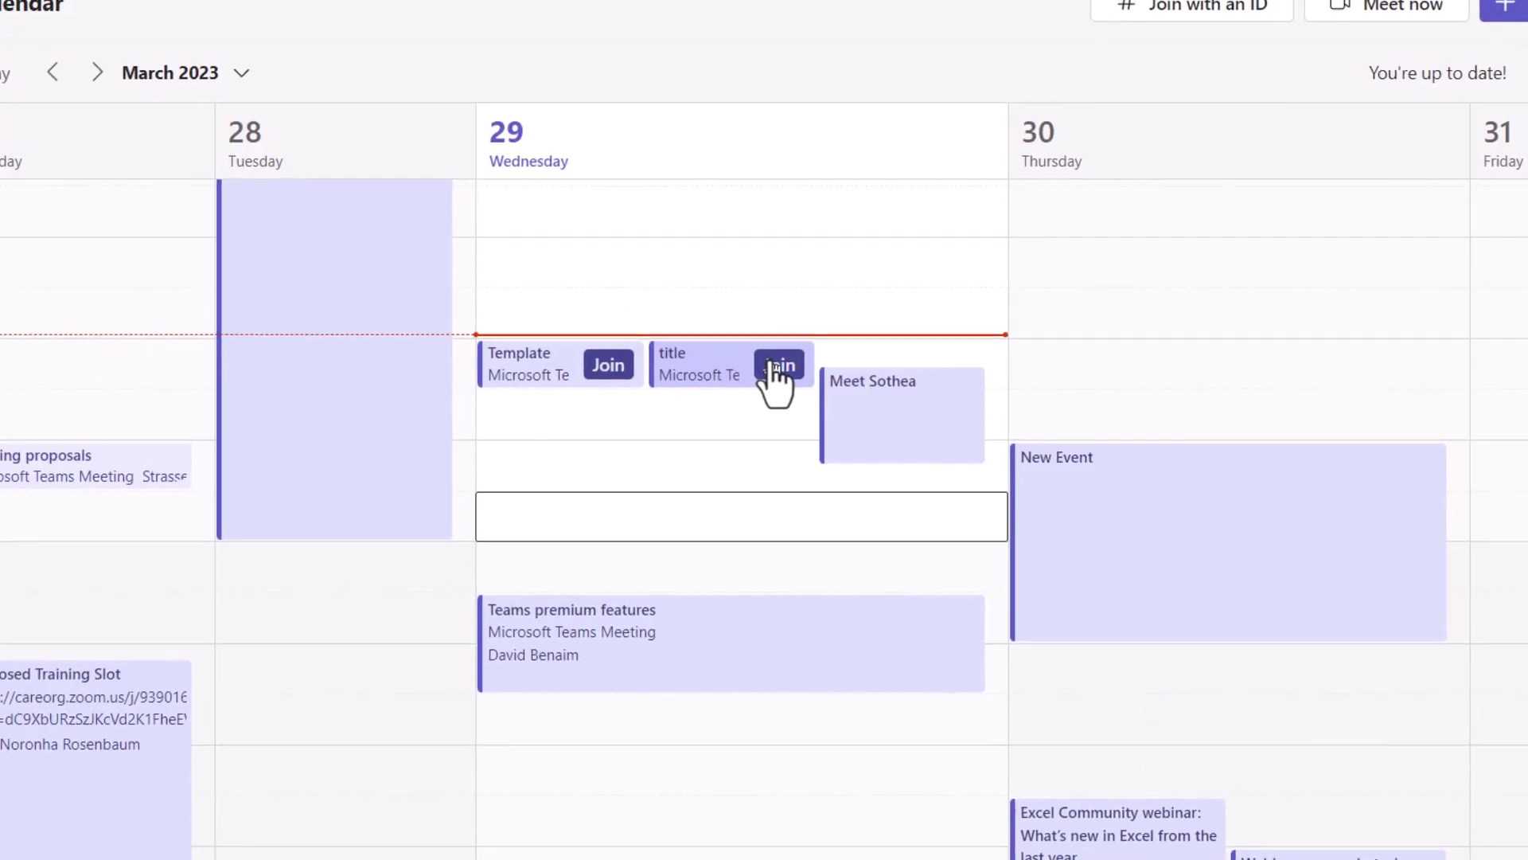
# Step: Join the 'title' meeting from the calendar and enter the call from the pre-join screen
pyautogui.click(758, 354)
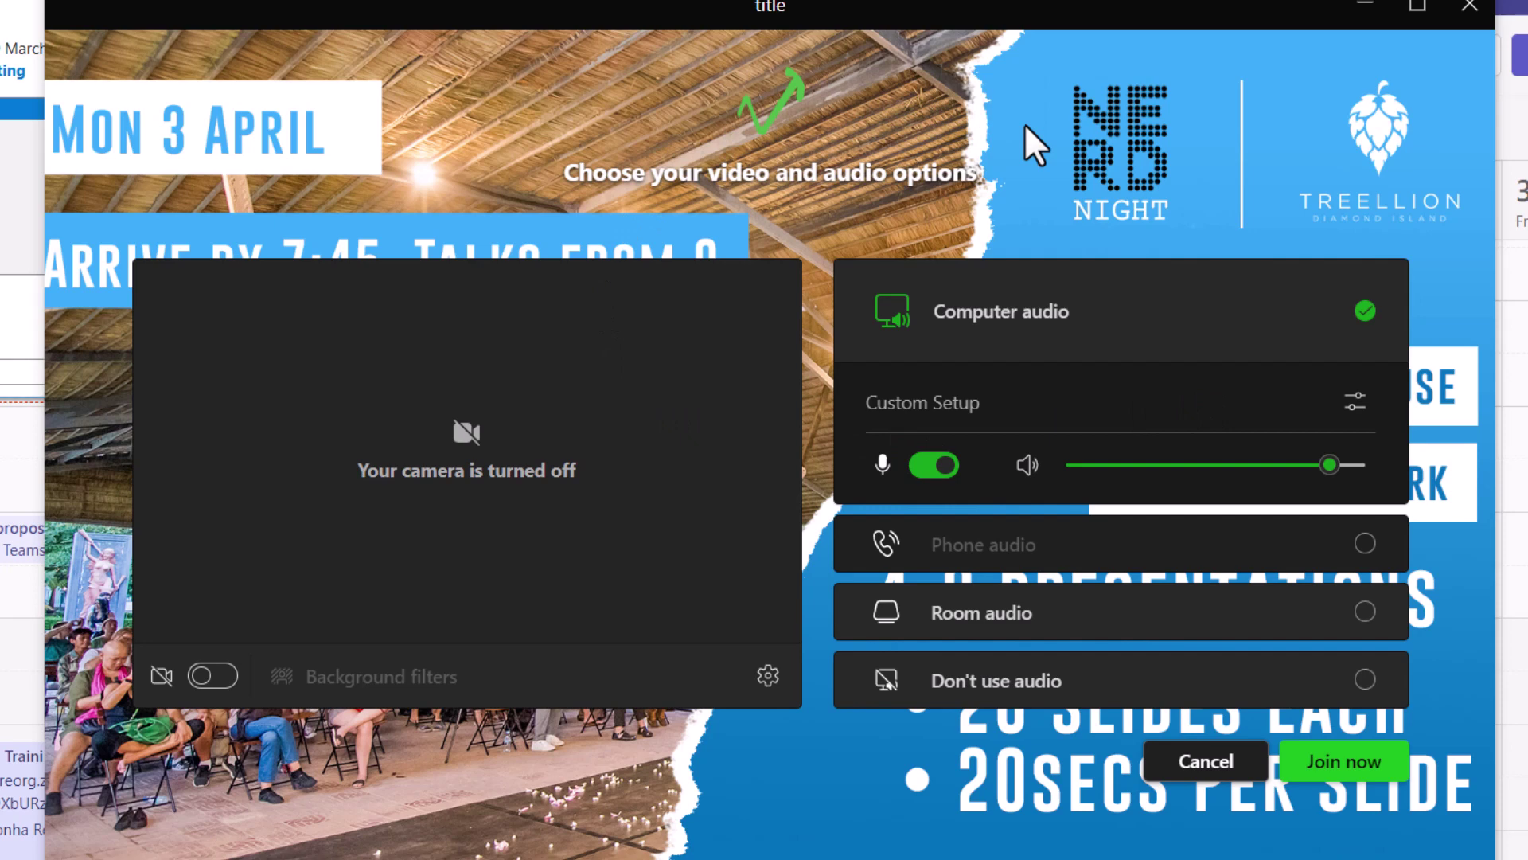
pyautogui.click(1351, 772)
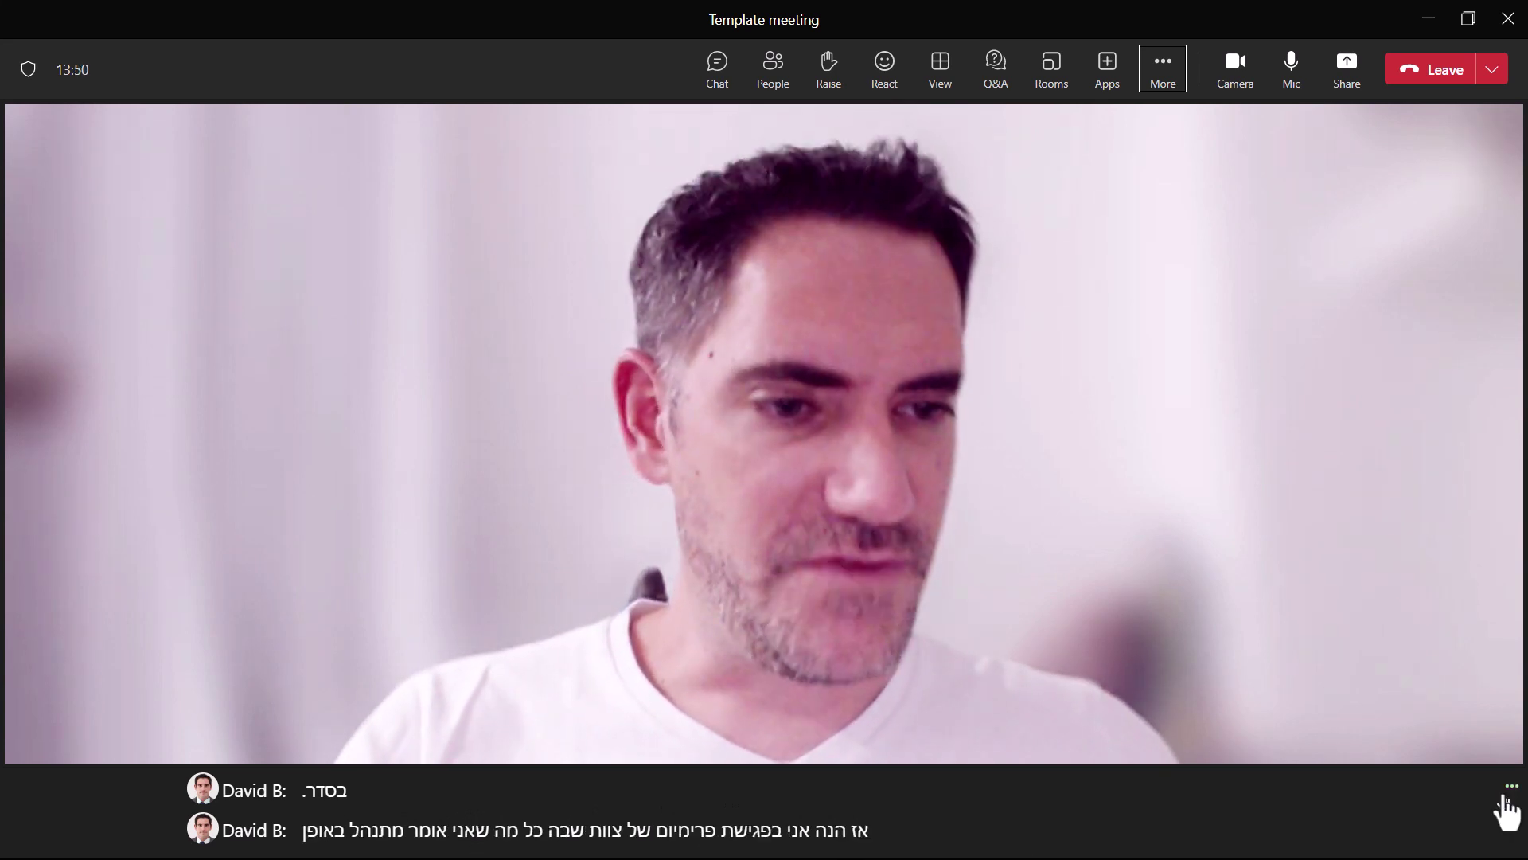
# Step: Change the meeting's spoken language to French (France) and confirm
pyautogui.click(1510, 788)
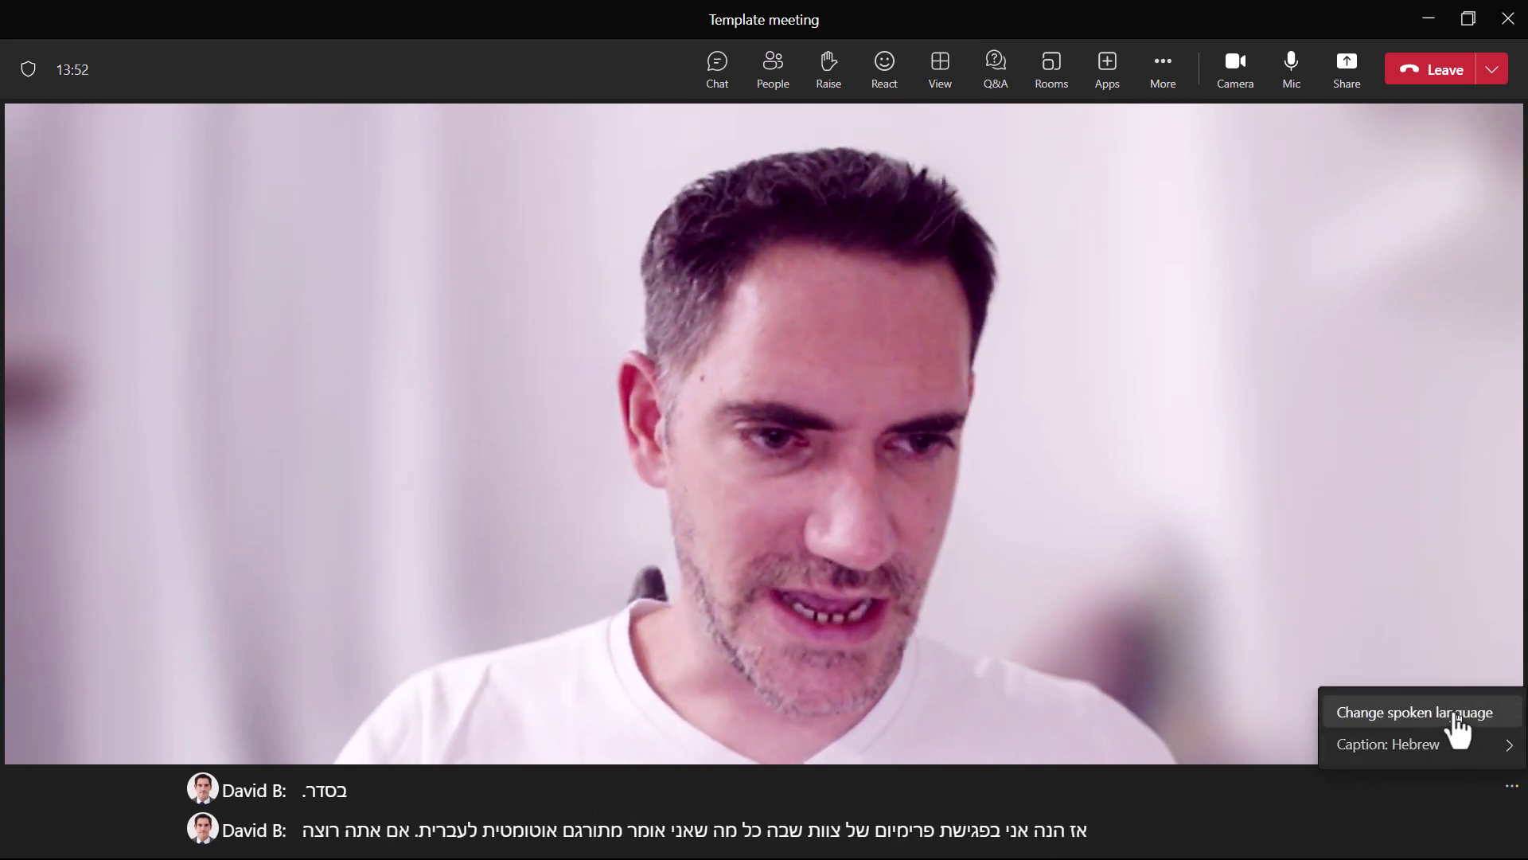
pyautogui.click(1458, 726)
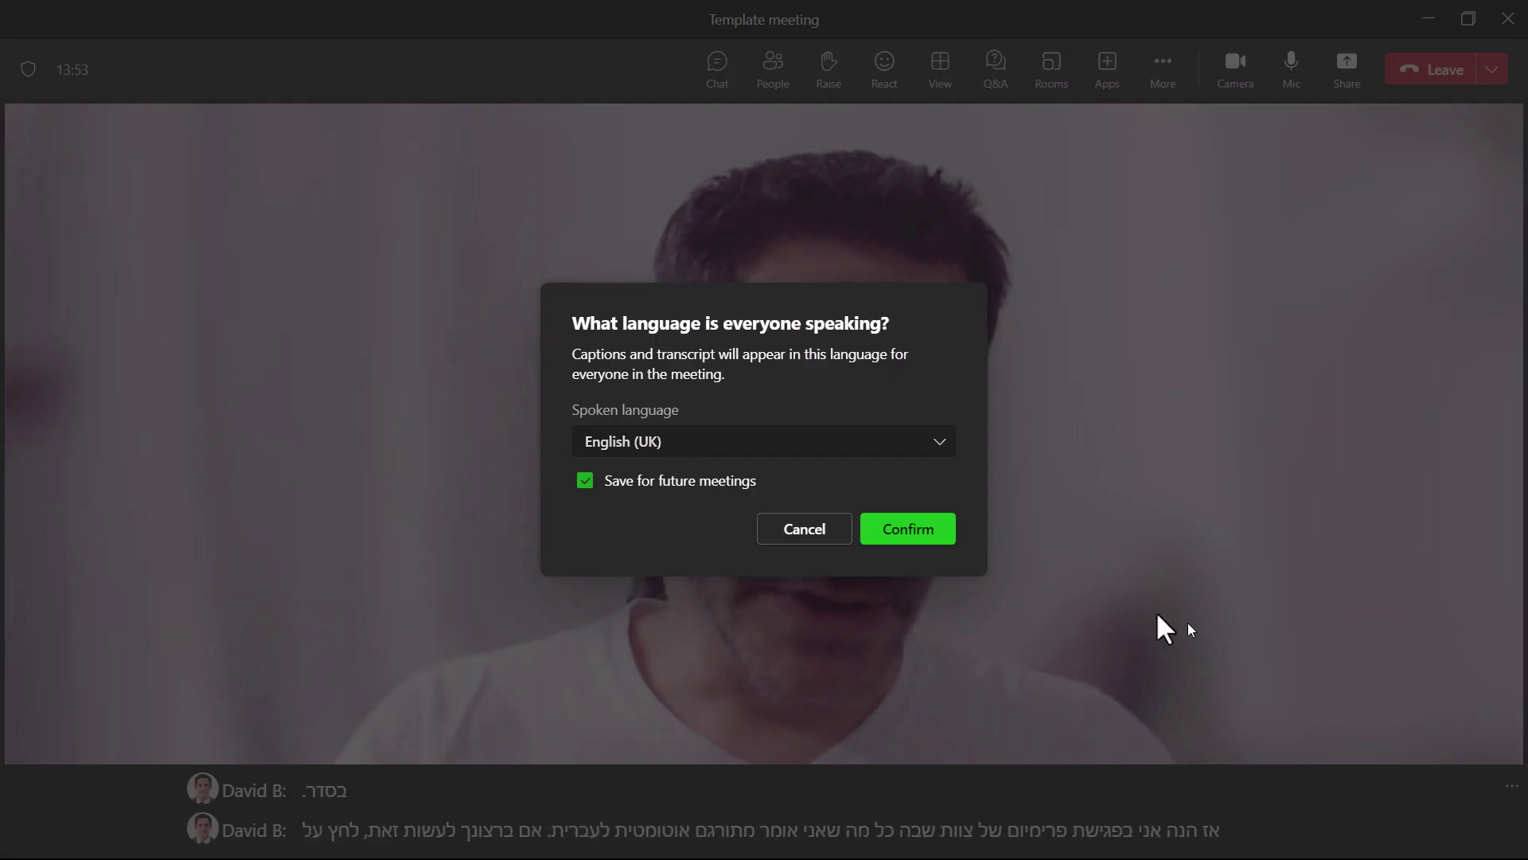
pyautogui.click(782, 443)
pyautogui.click(708, 506)
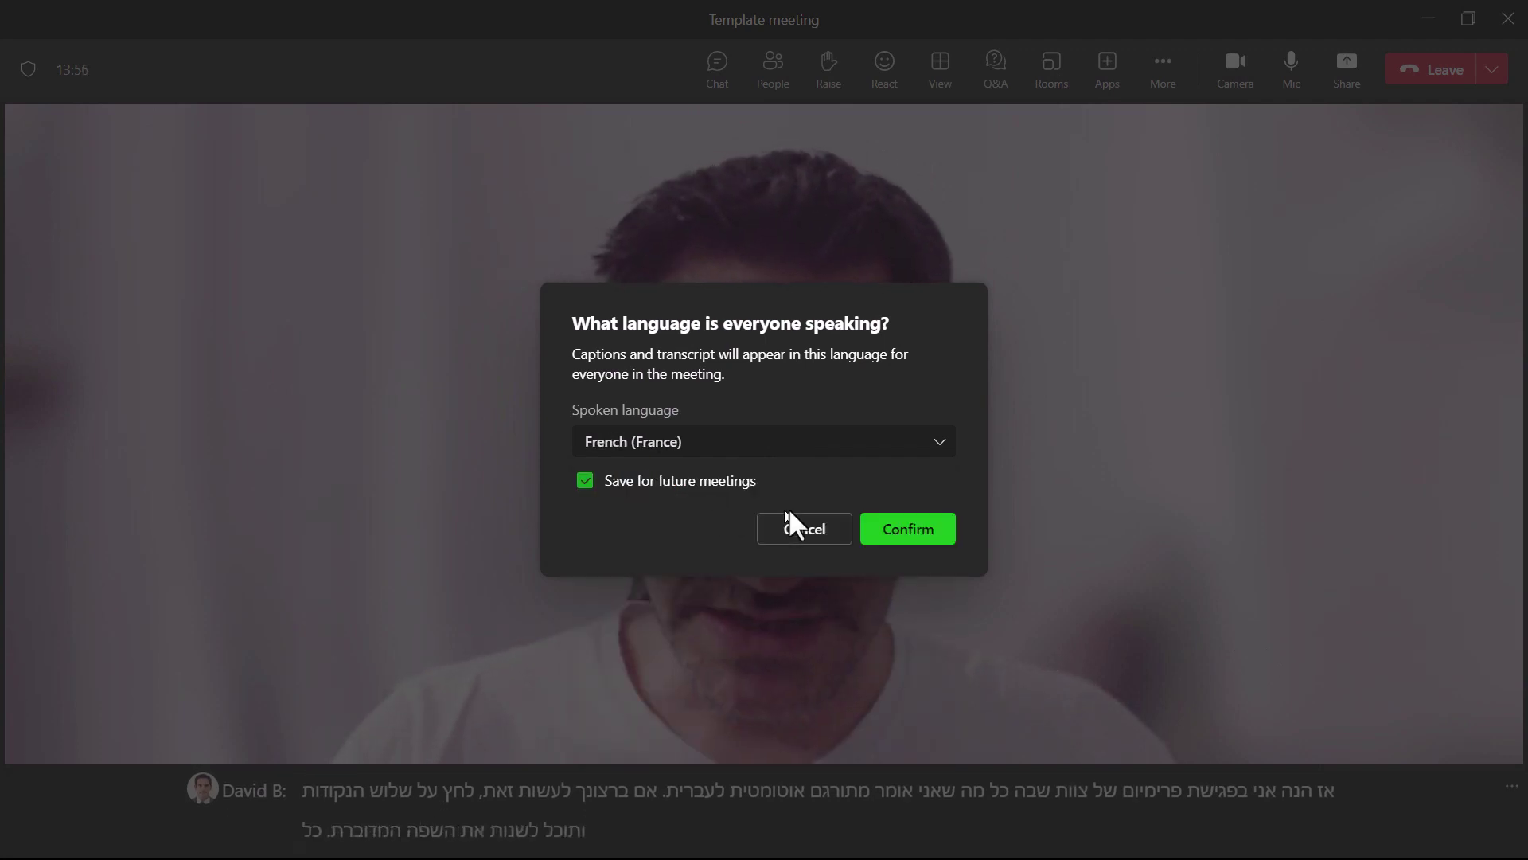
pyautogui.click(891, 531)
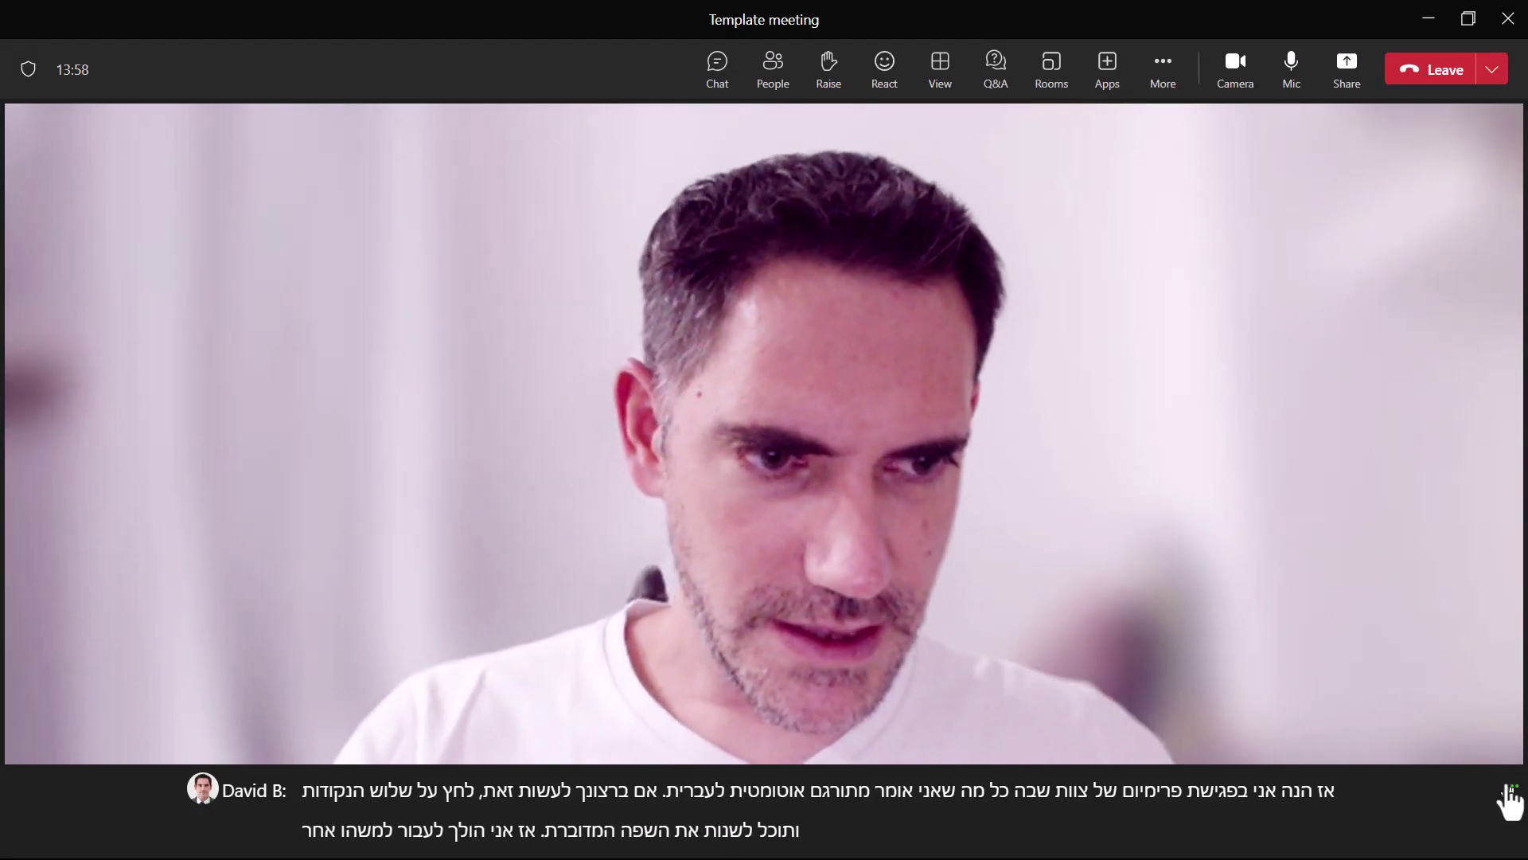
# Step: Set the caption language to English so captions are translated
pyautogui.click(1510, 798)
pyautogui.moveTo(1426, 744)
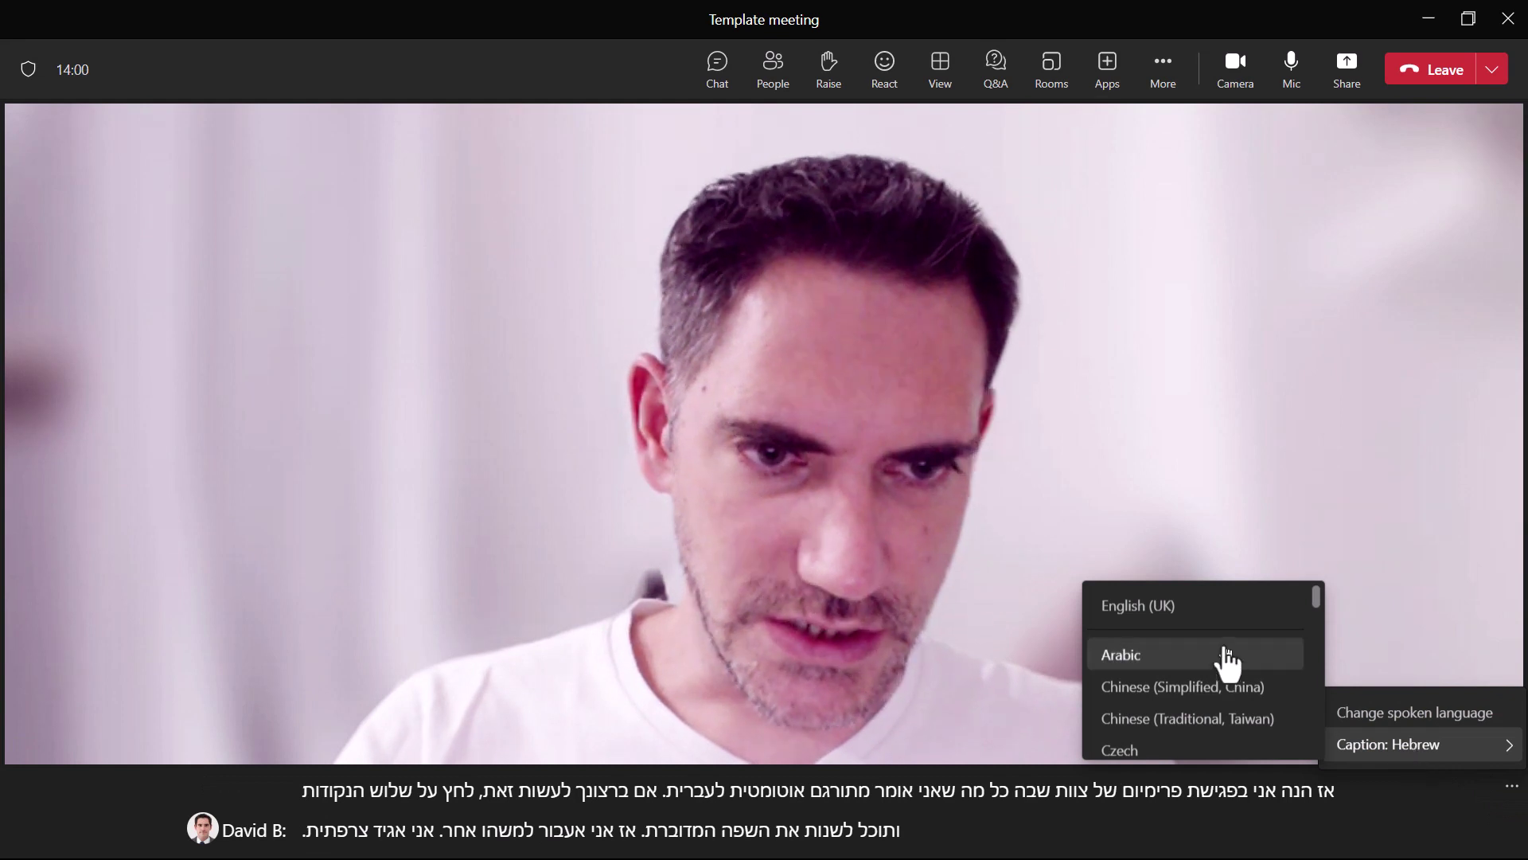
pyautogui.scroll(-3, 1239, 682)
pyautogui.click(1238, 696)
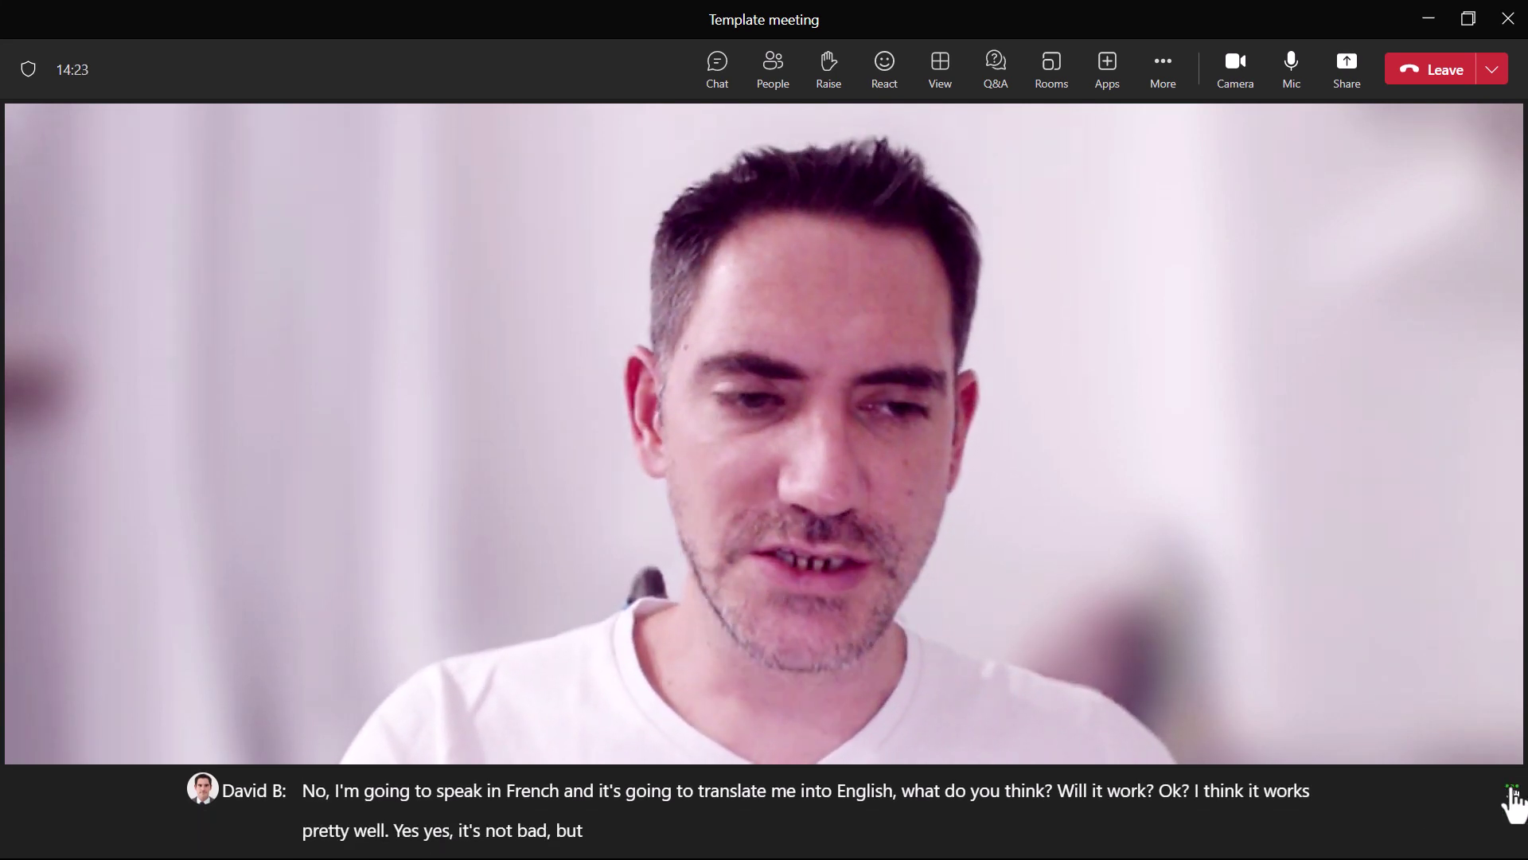
# Step: Turn live captions off and back on from More > Language and speech
pyautogui.click(1163, 82)
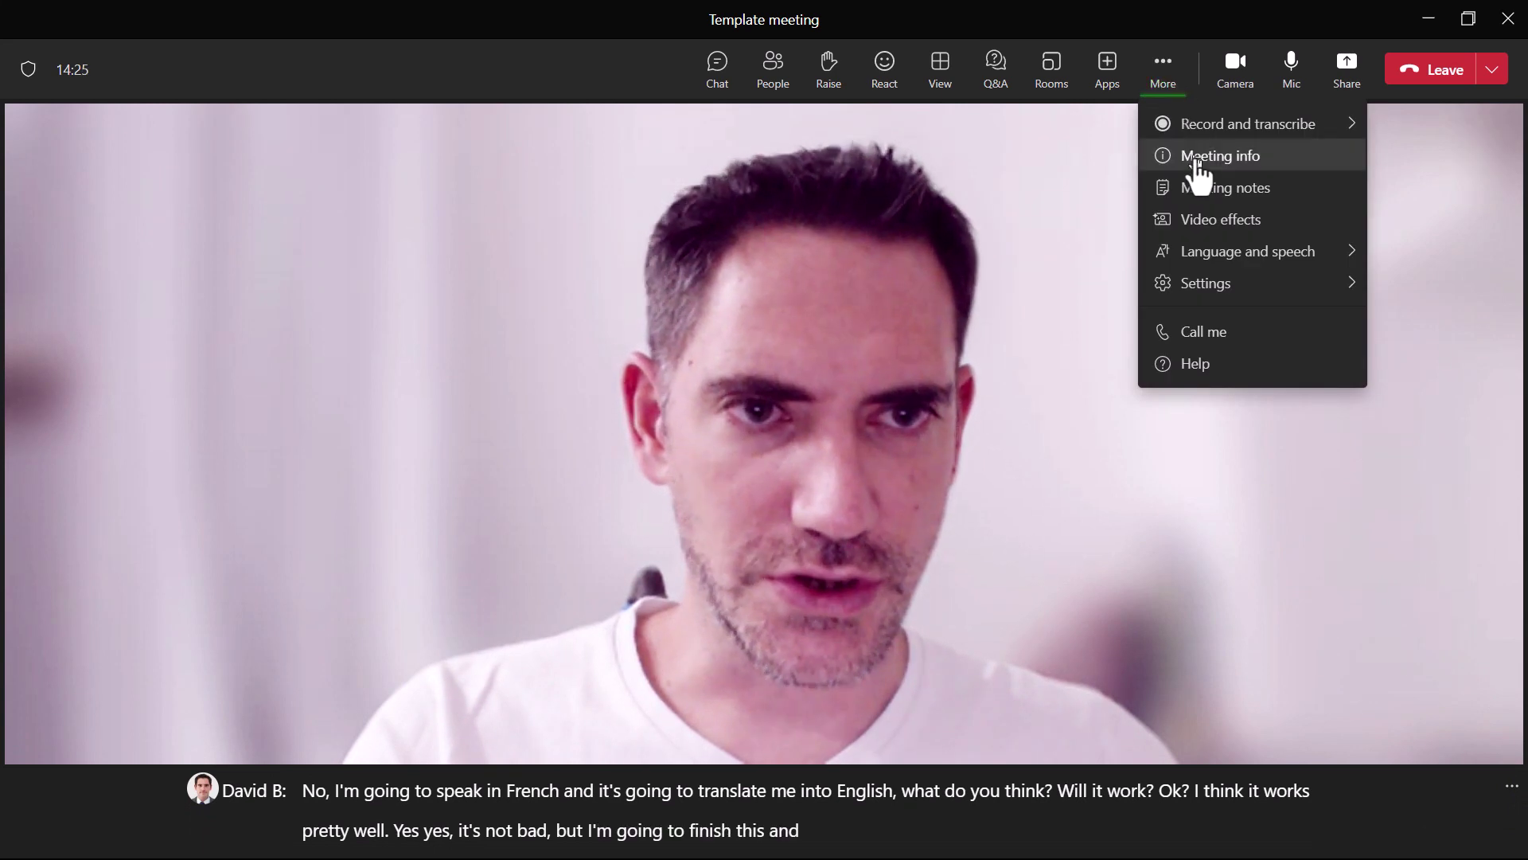
pyautogui.moveTo(1267, 253)
pyautogui.click(1010, 258)
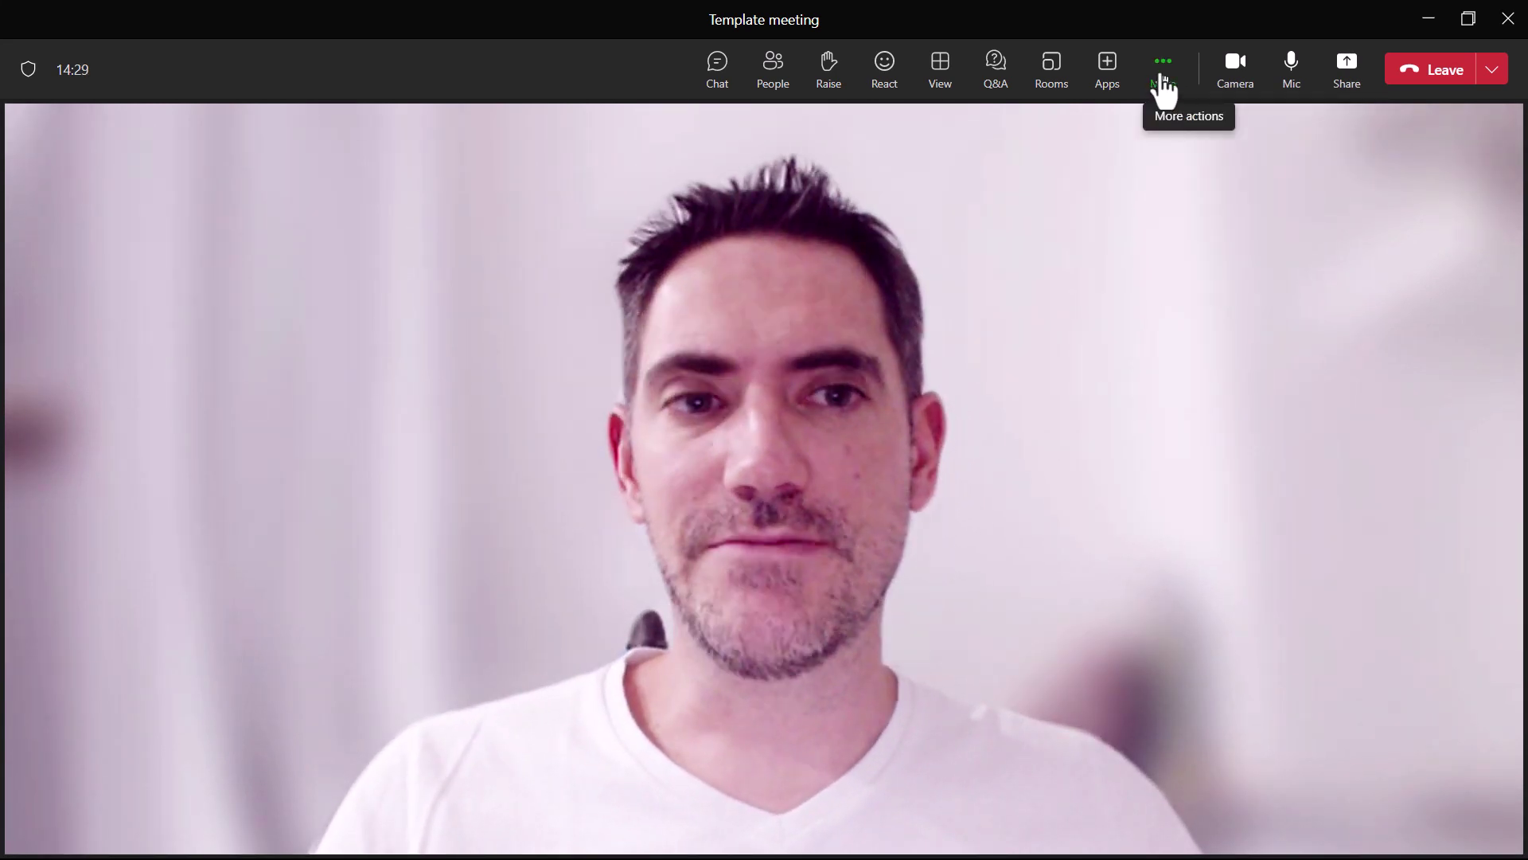
pyautogui.click(1161, 89)
pyautogui.moveTo(1240, 271)
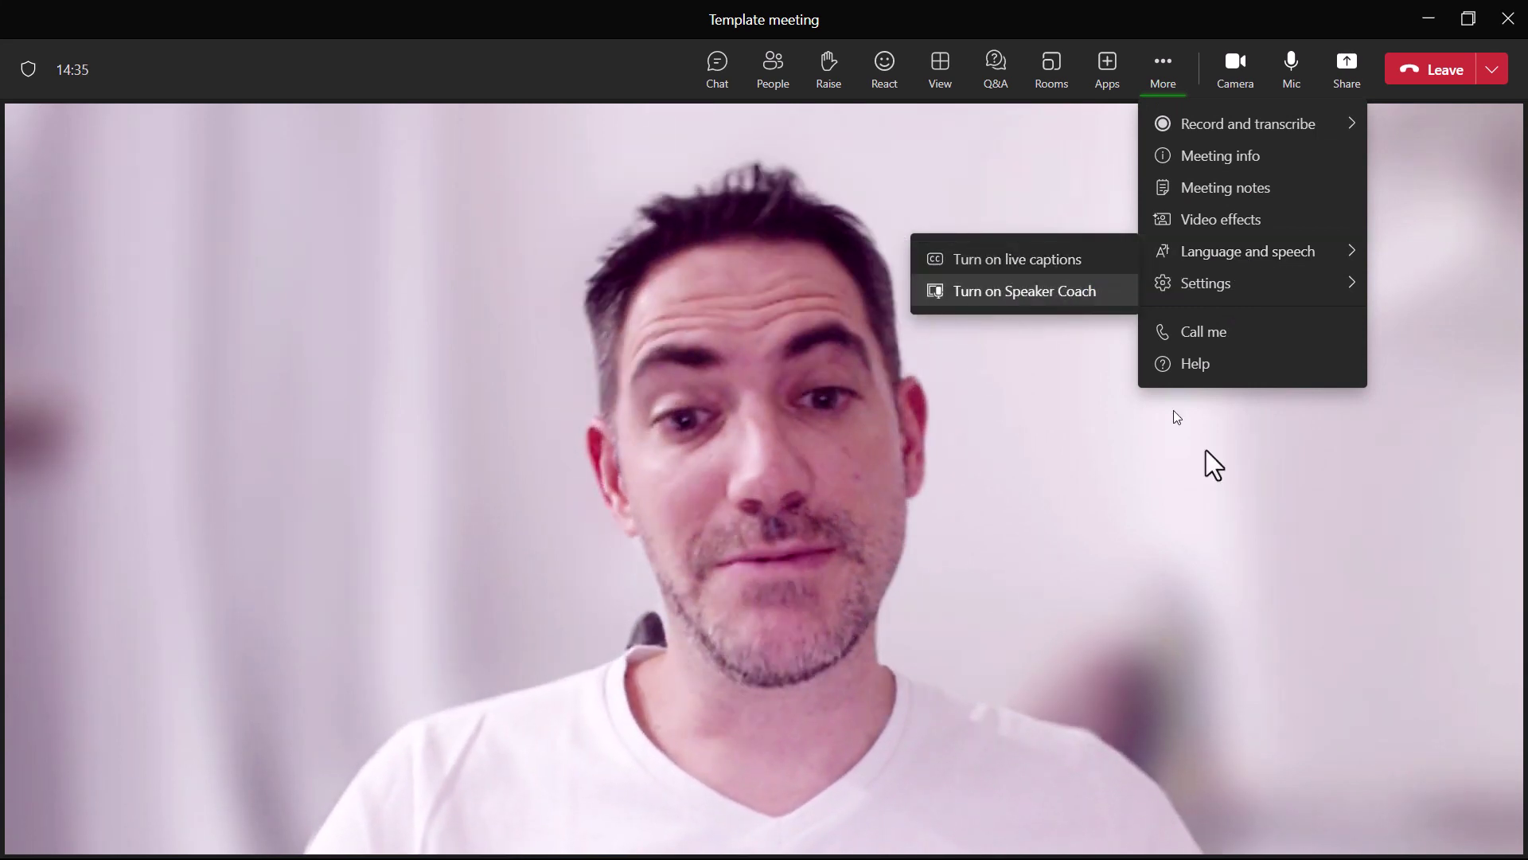
pyautogui.click(1070, 261)
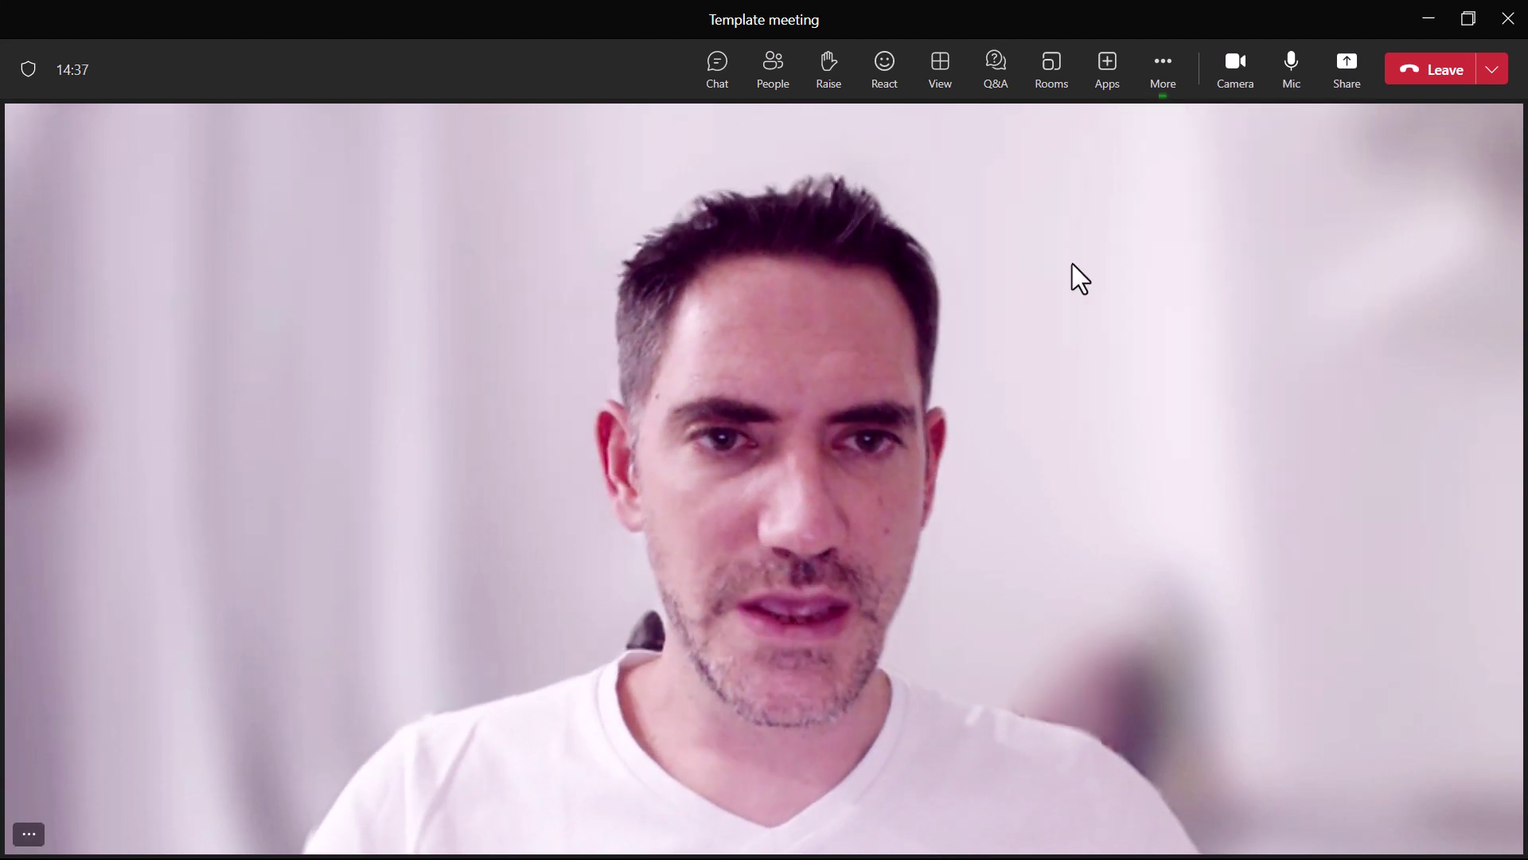
# Step: Change the meeting's spoken language to English (UK) and confirm
pyautogui.click(1510, 788)
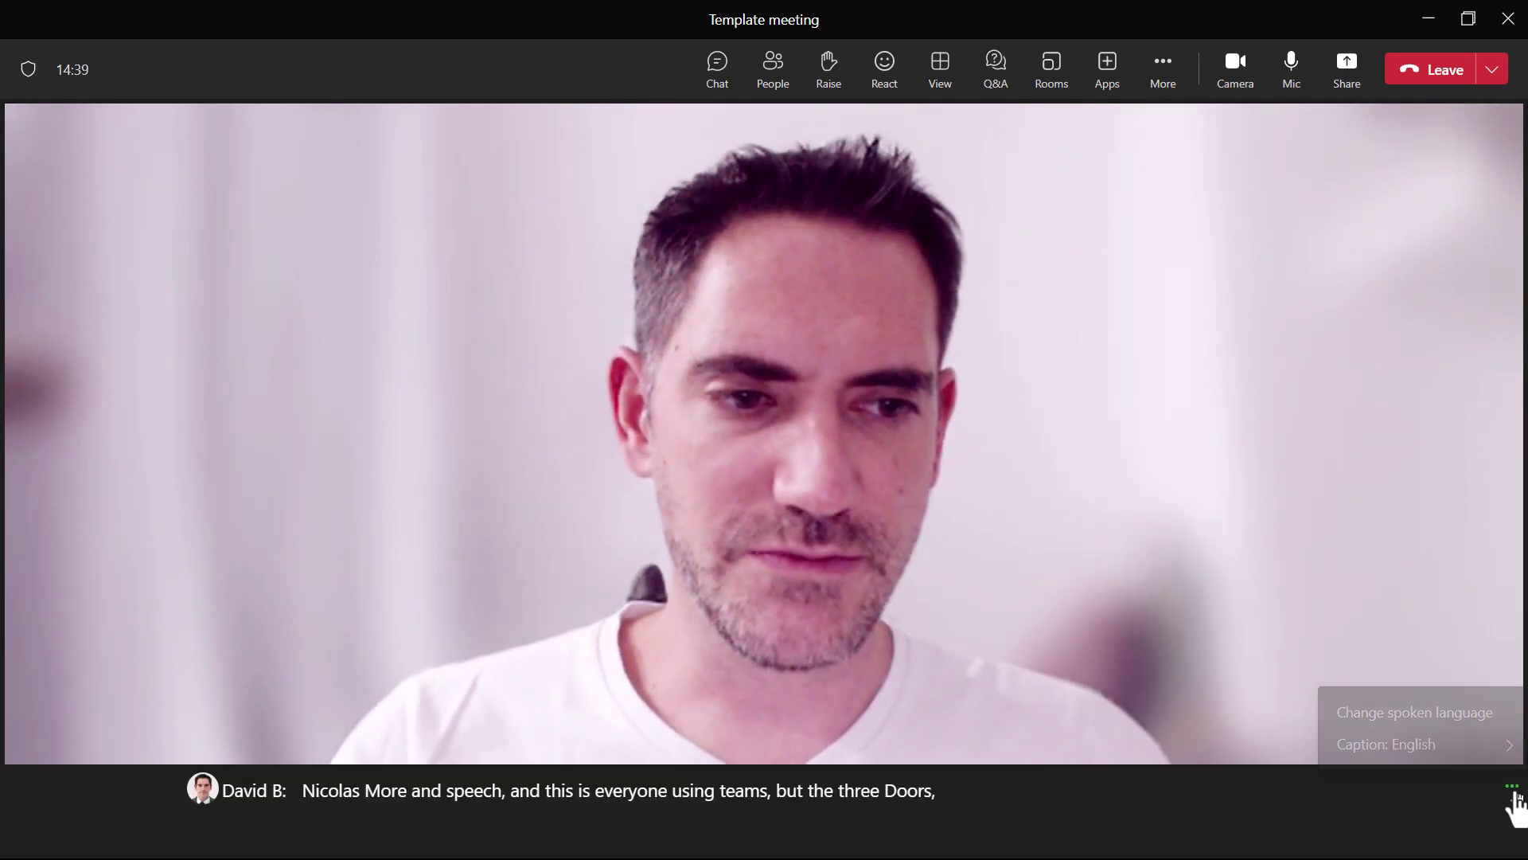
pyautogui.click(1467, 716)
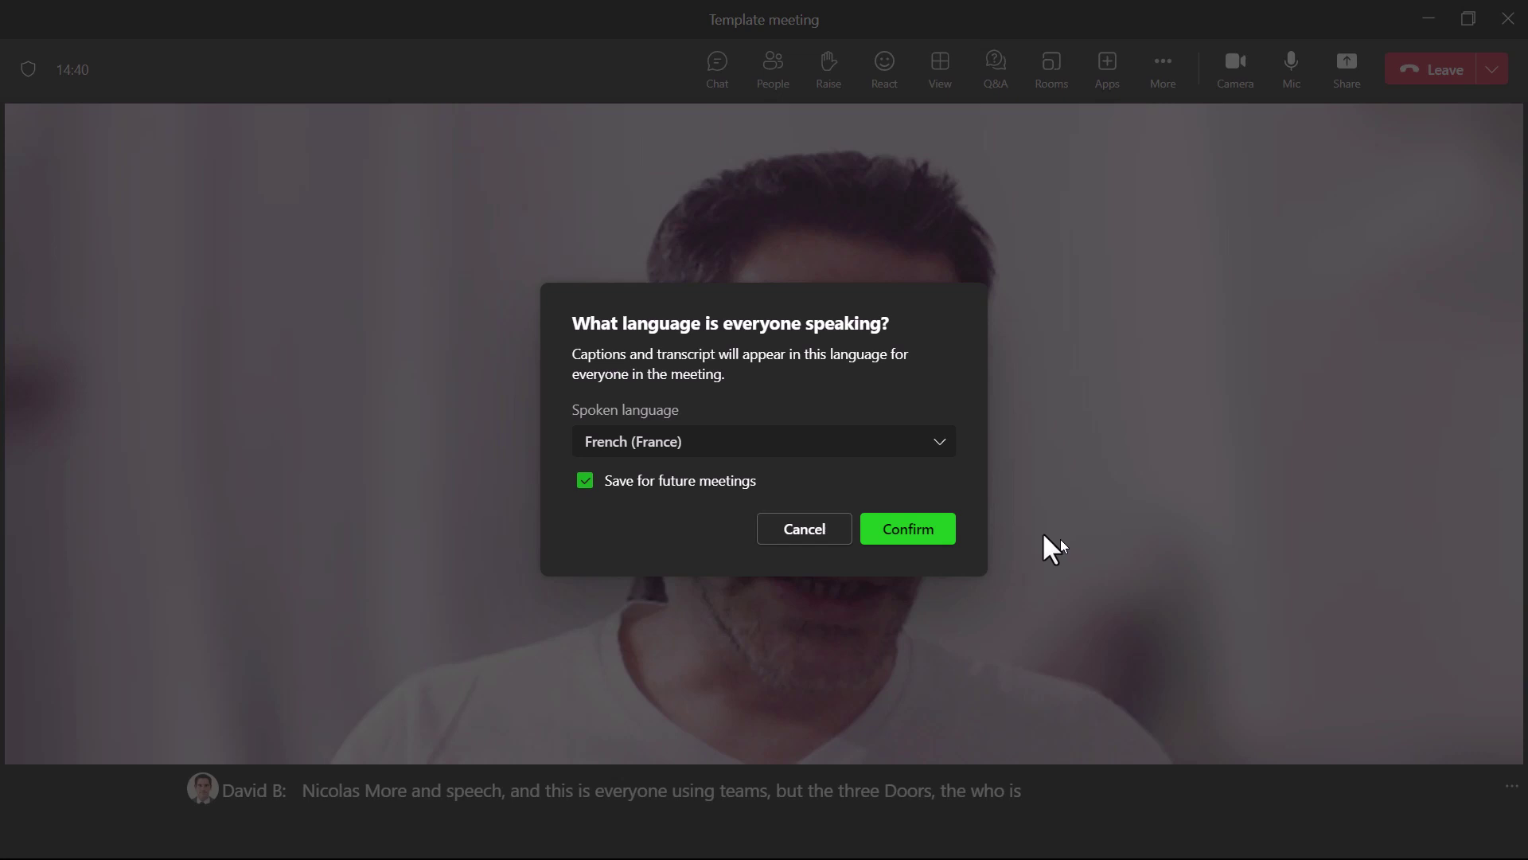
pyautogui.click(804, 446)
pyautogui.click(701, 509)
pyautogui.click(915, 535)
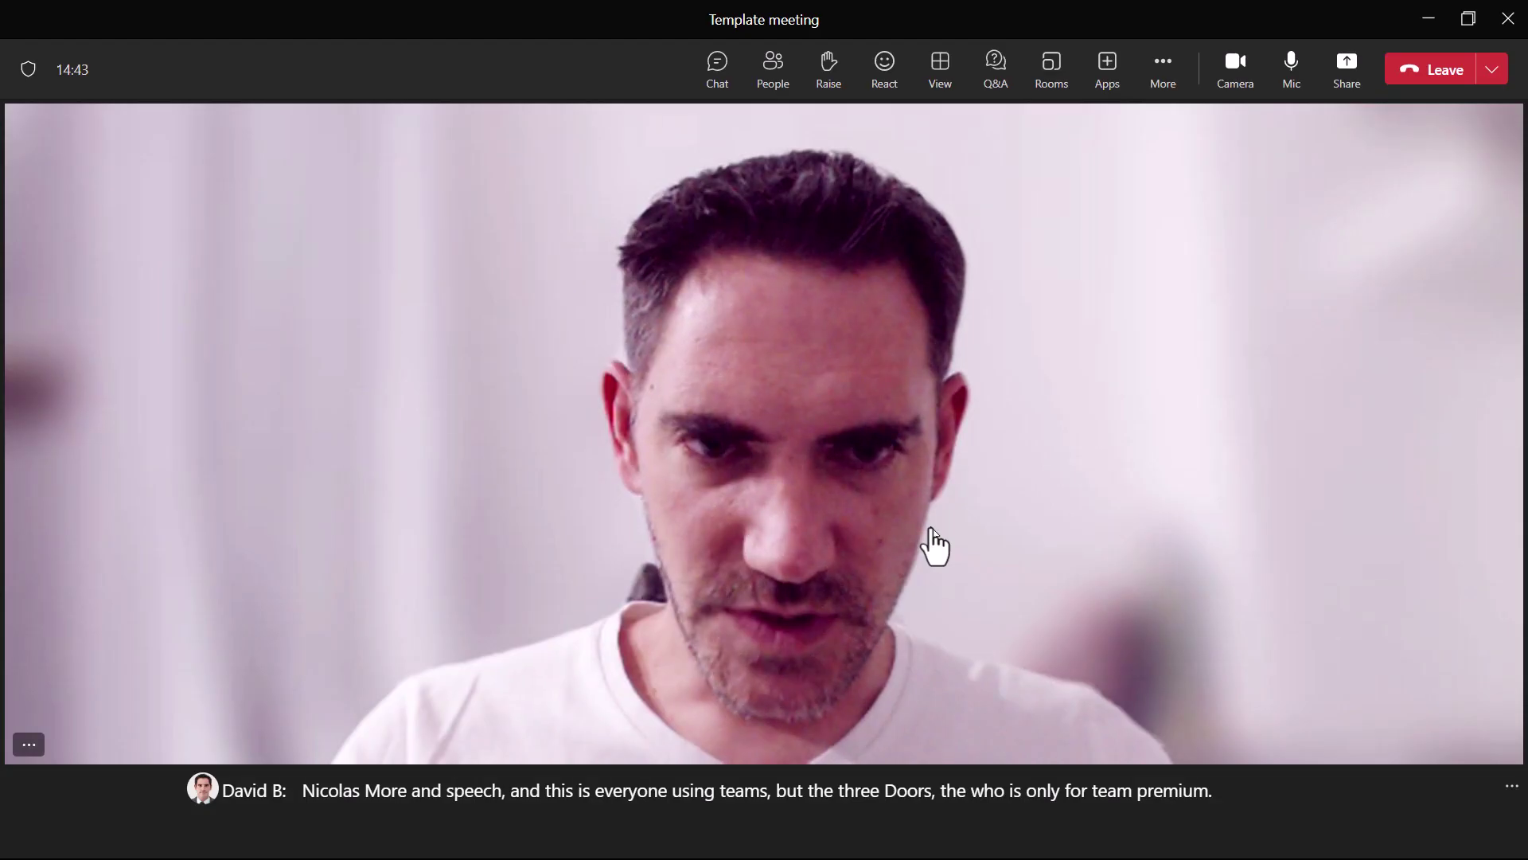
pyautogui.click(1511, 788)
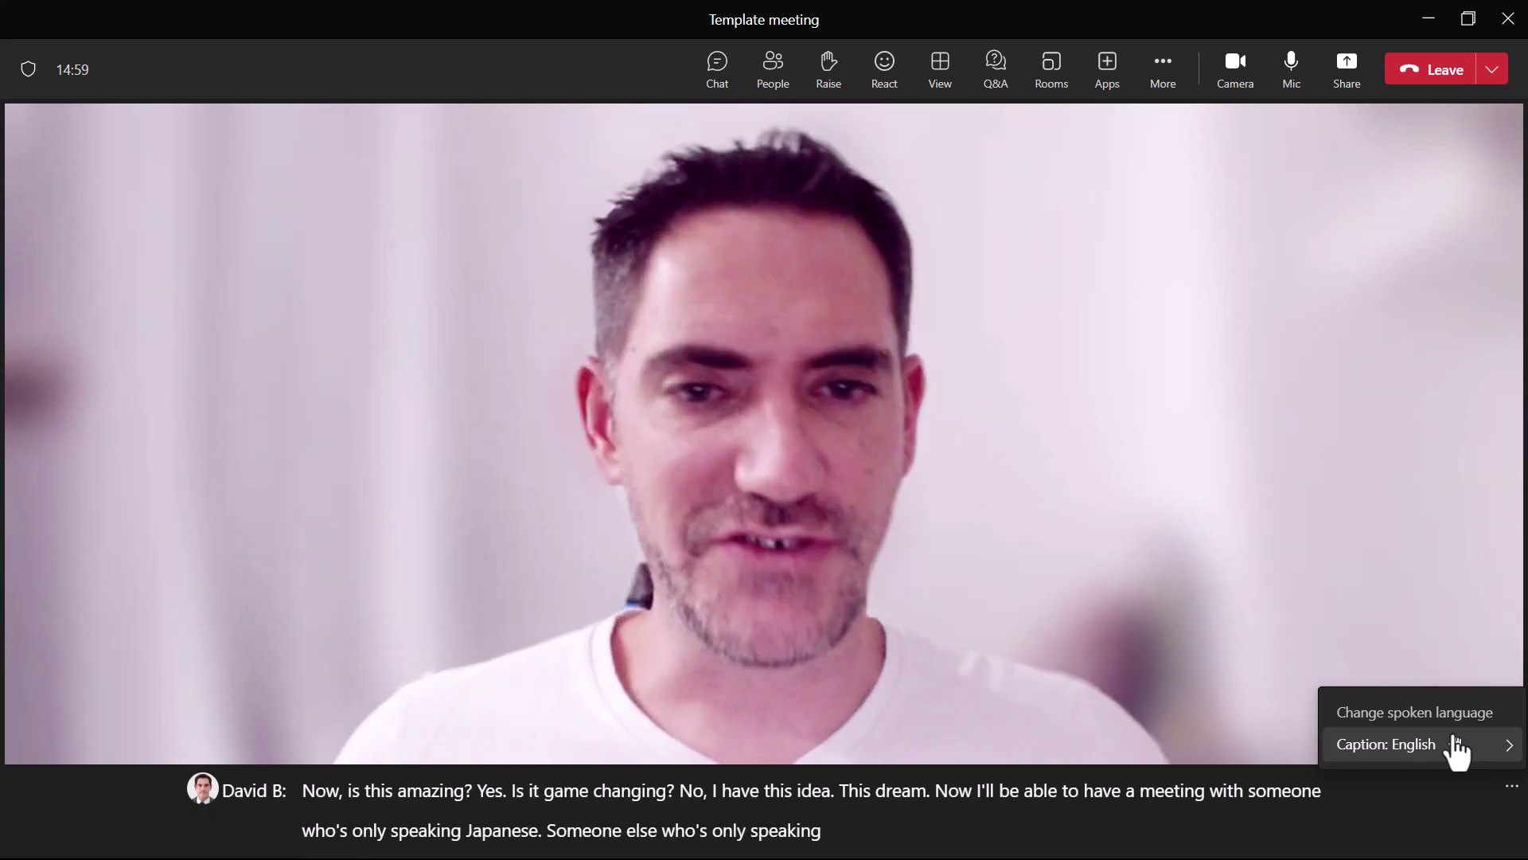
pyautogui.click(1435, 716)
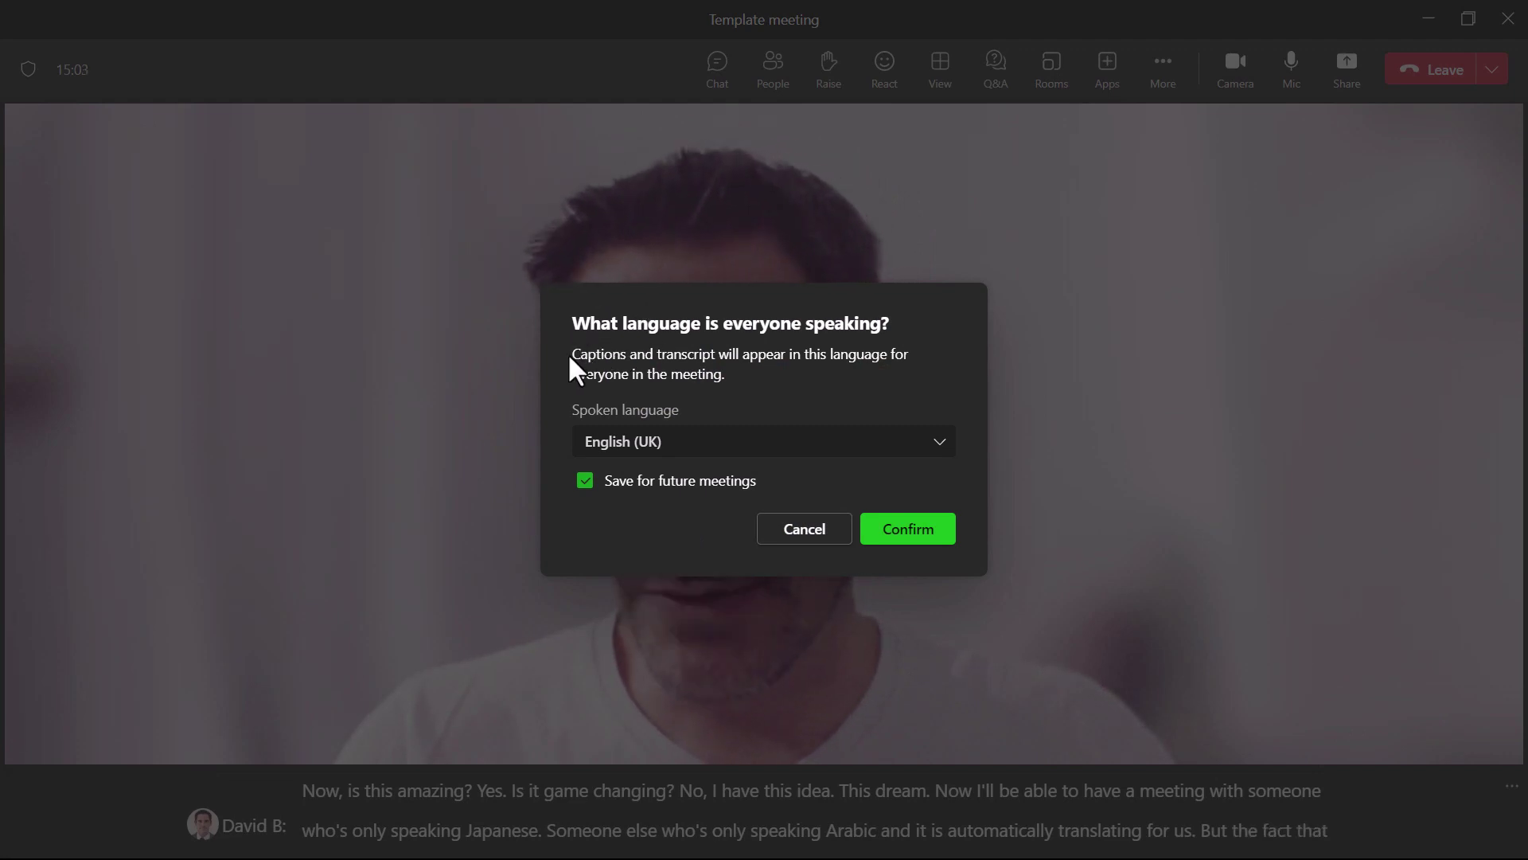
pyautogui.moveTo(579, 330); pyautogui.dragTo(909, 322)
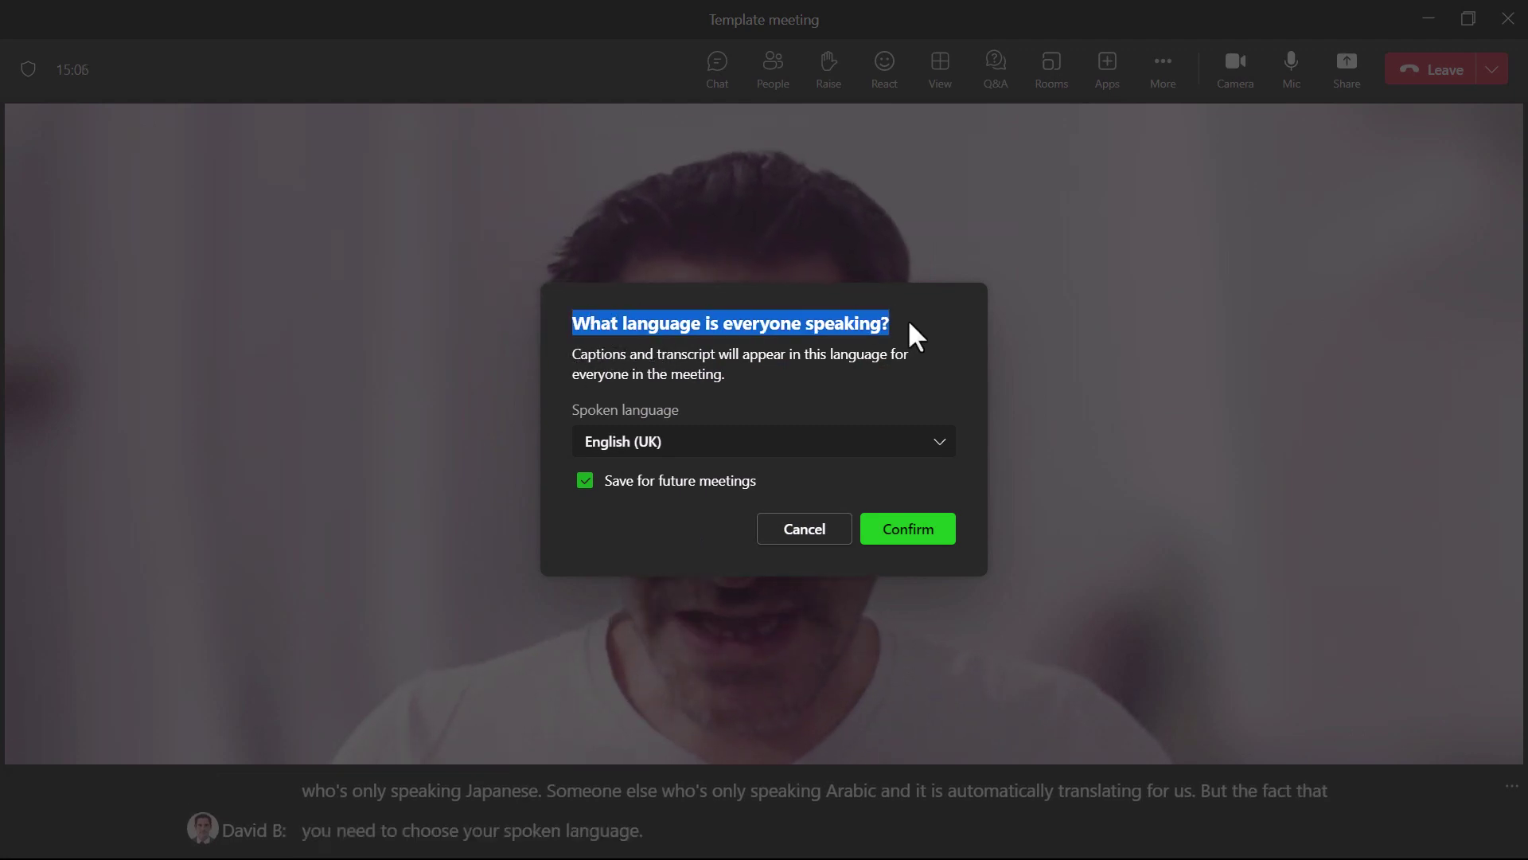
pyautogui.click(835, 540)
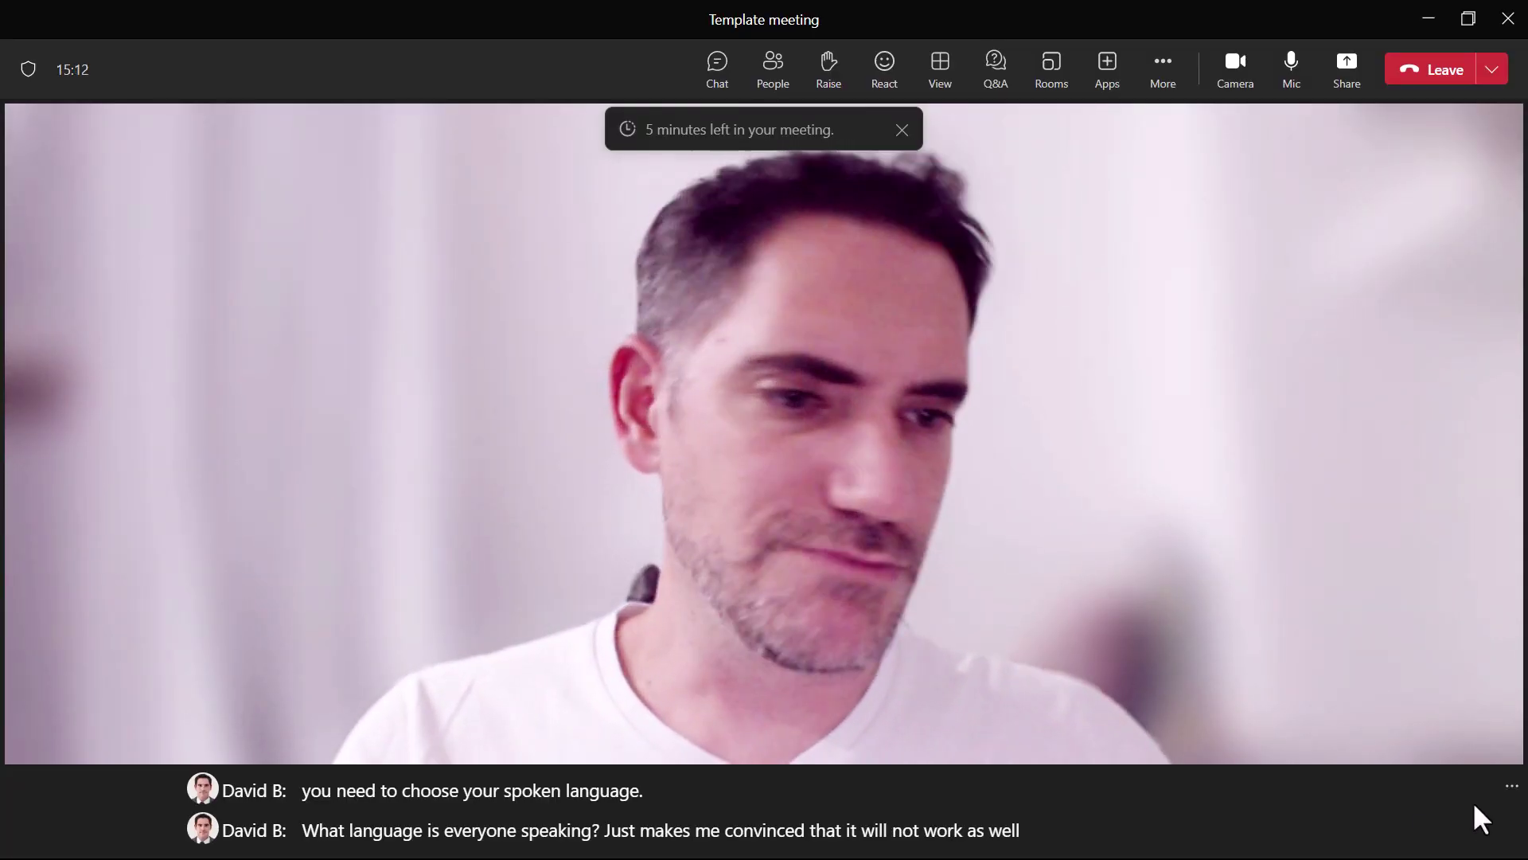
pyautogui.click(1509, 789)
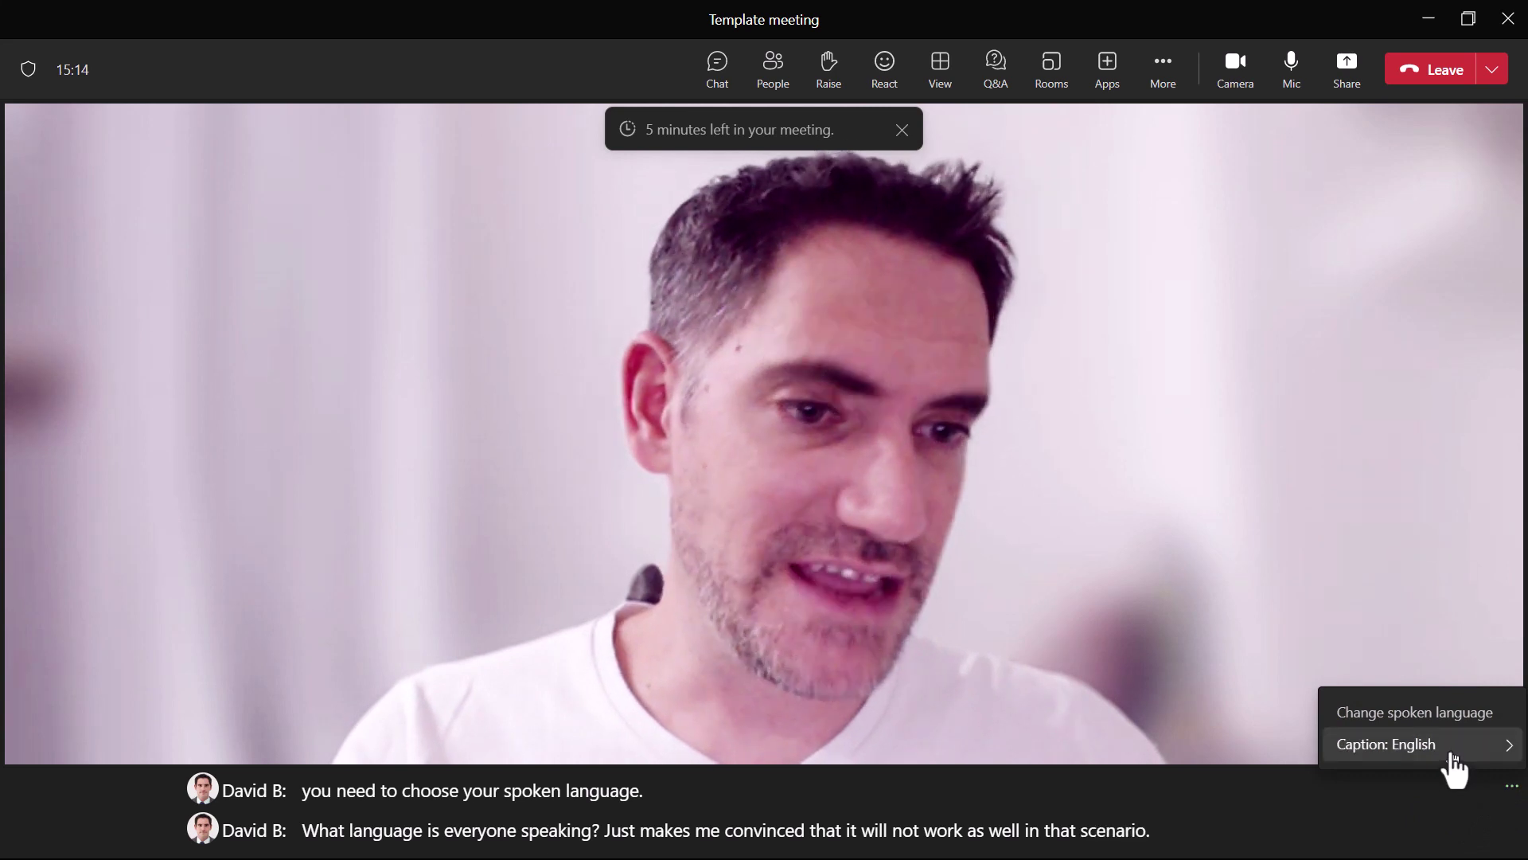
pyautogui.click(1444, 748)
pyautogui.scroll(-10, 1191, 702)
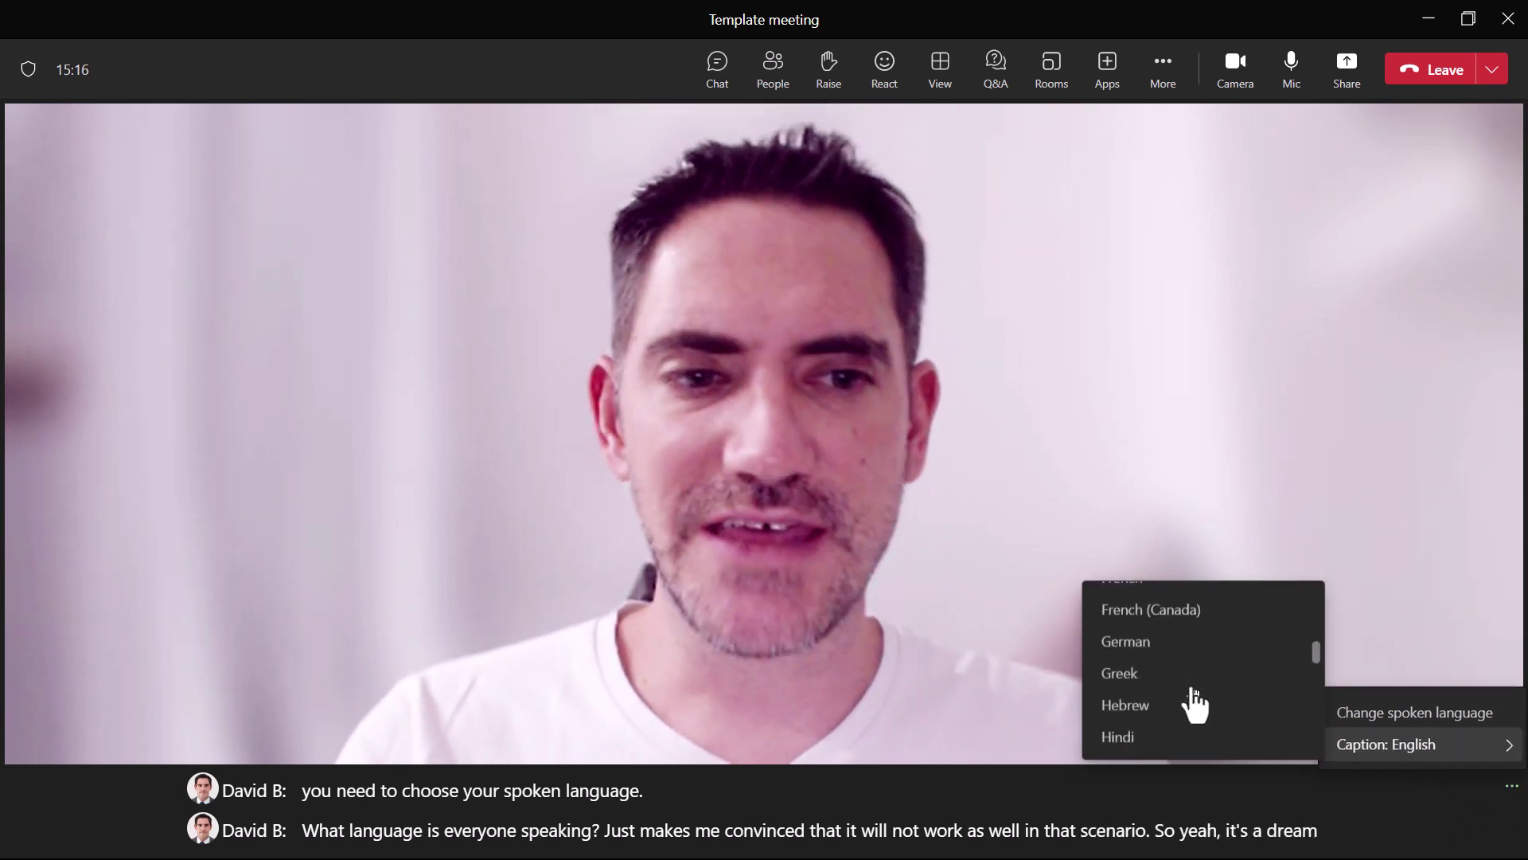
pyautogui.scroll(10, 1192, 702)
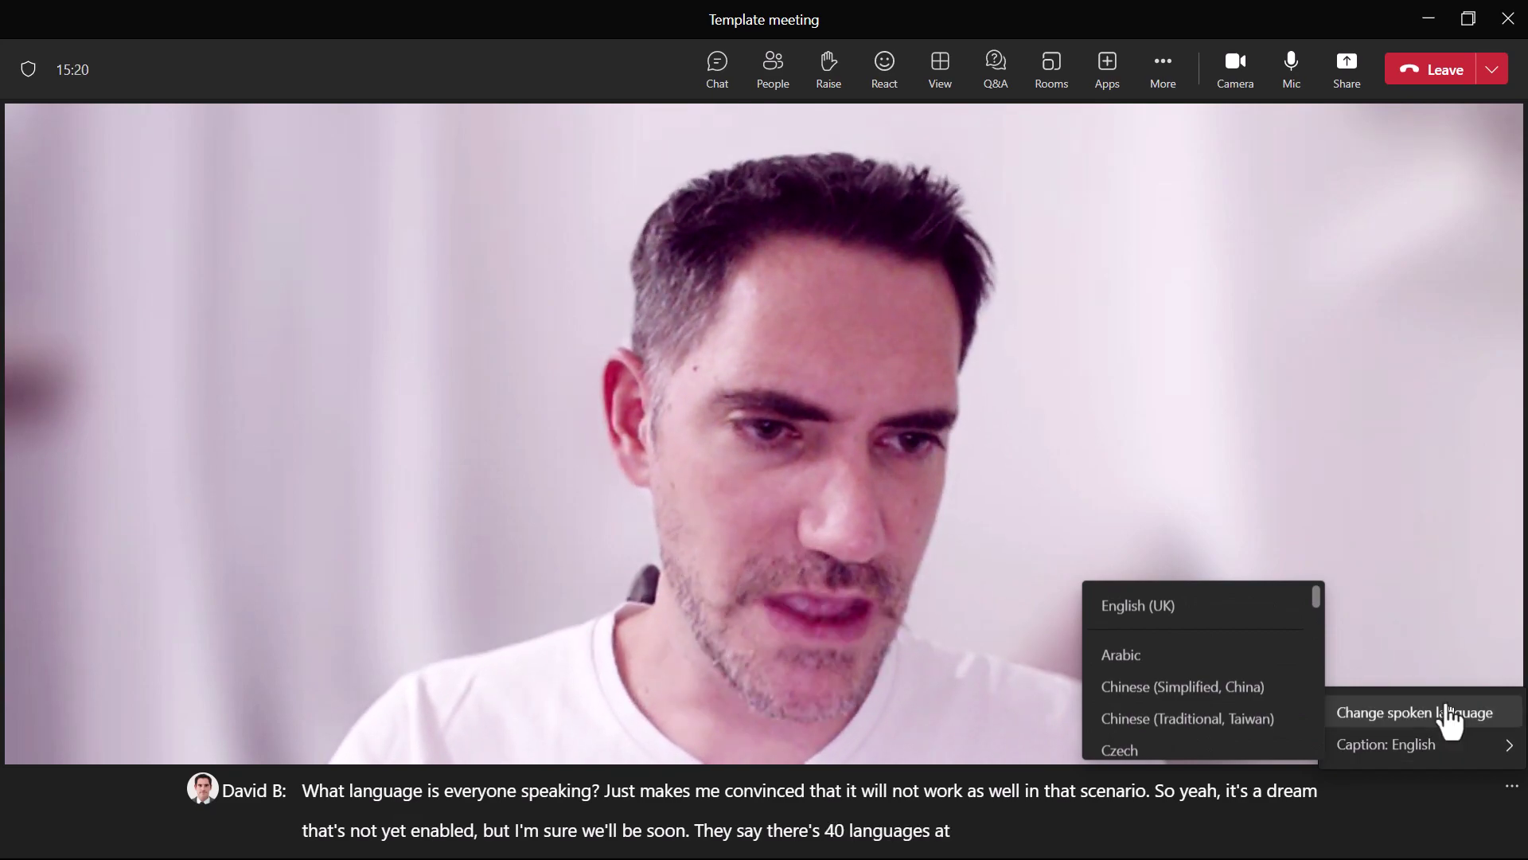
pyautogui.click(1442, 714)
pyautogui.click(873, 452)
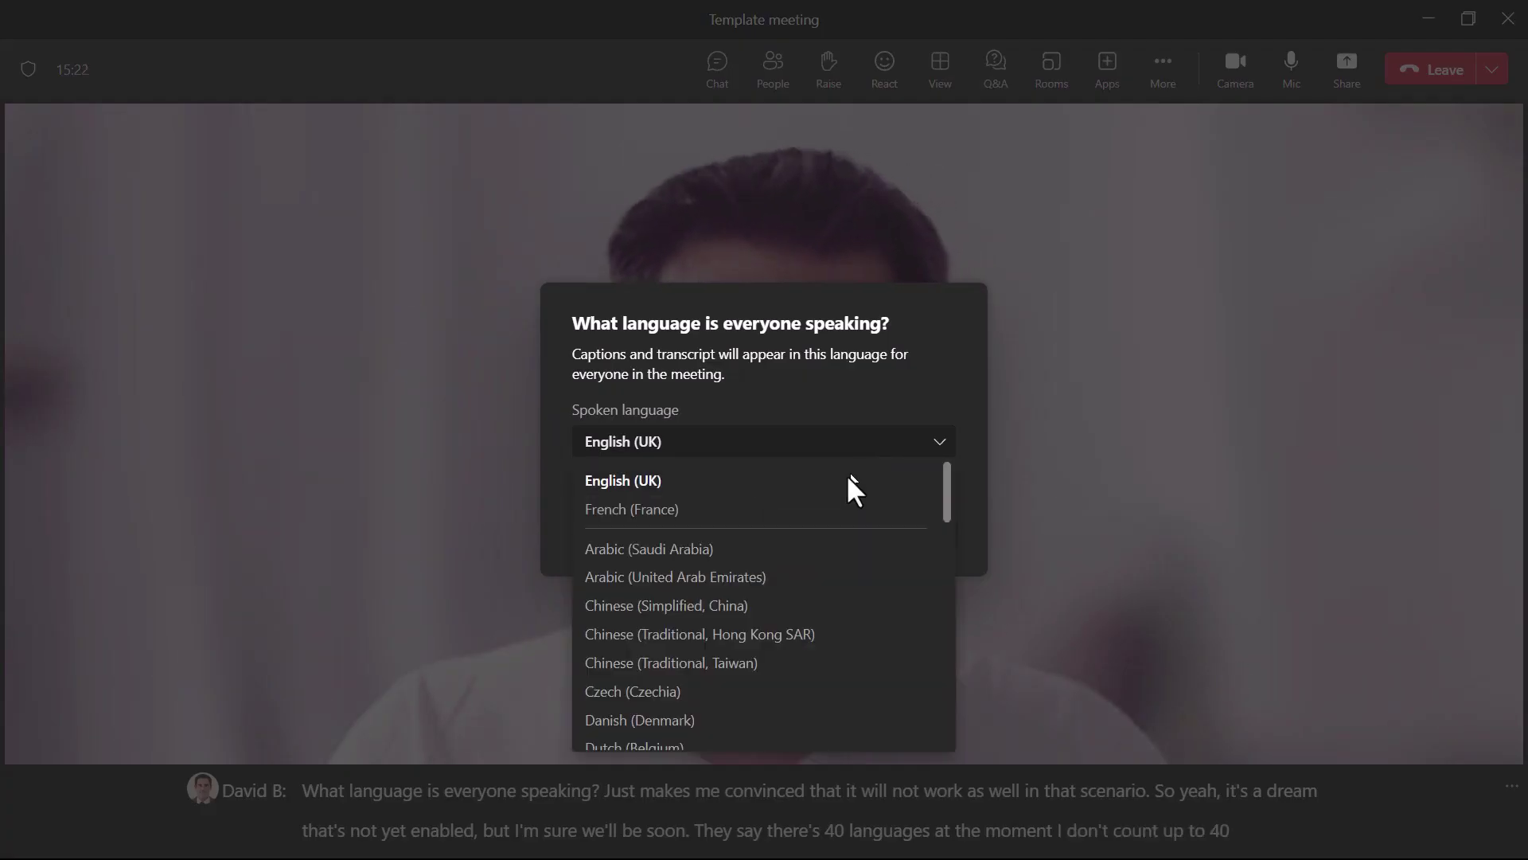
pyautogui.scroll(-3, 792, 651)
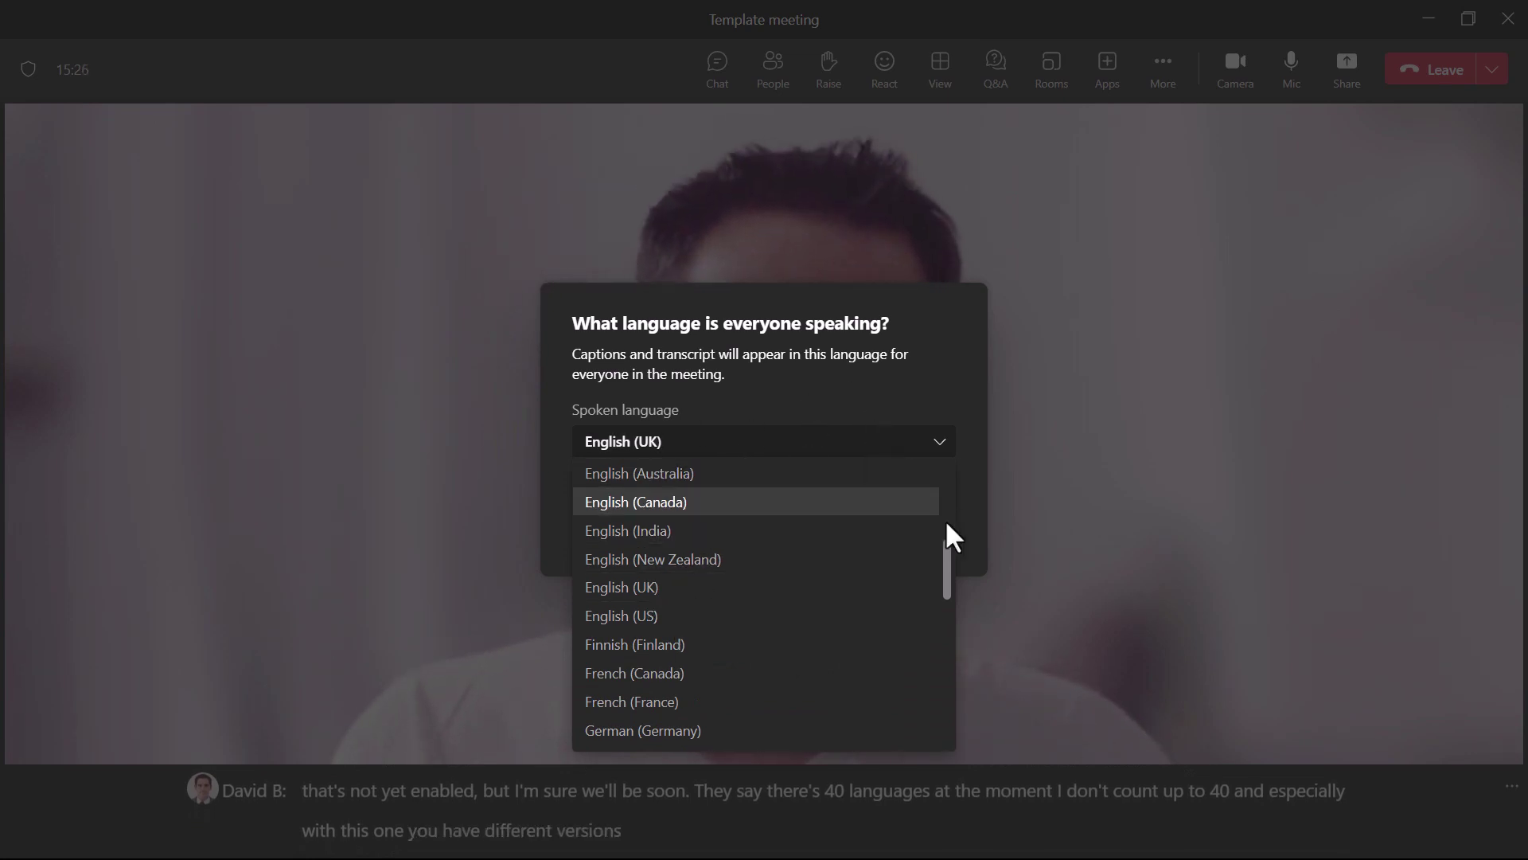
pyautogui.moveTo(944, 567); pyautogui.dragTo(870, 455)
pyautogui.click(689, 442)
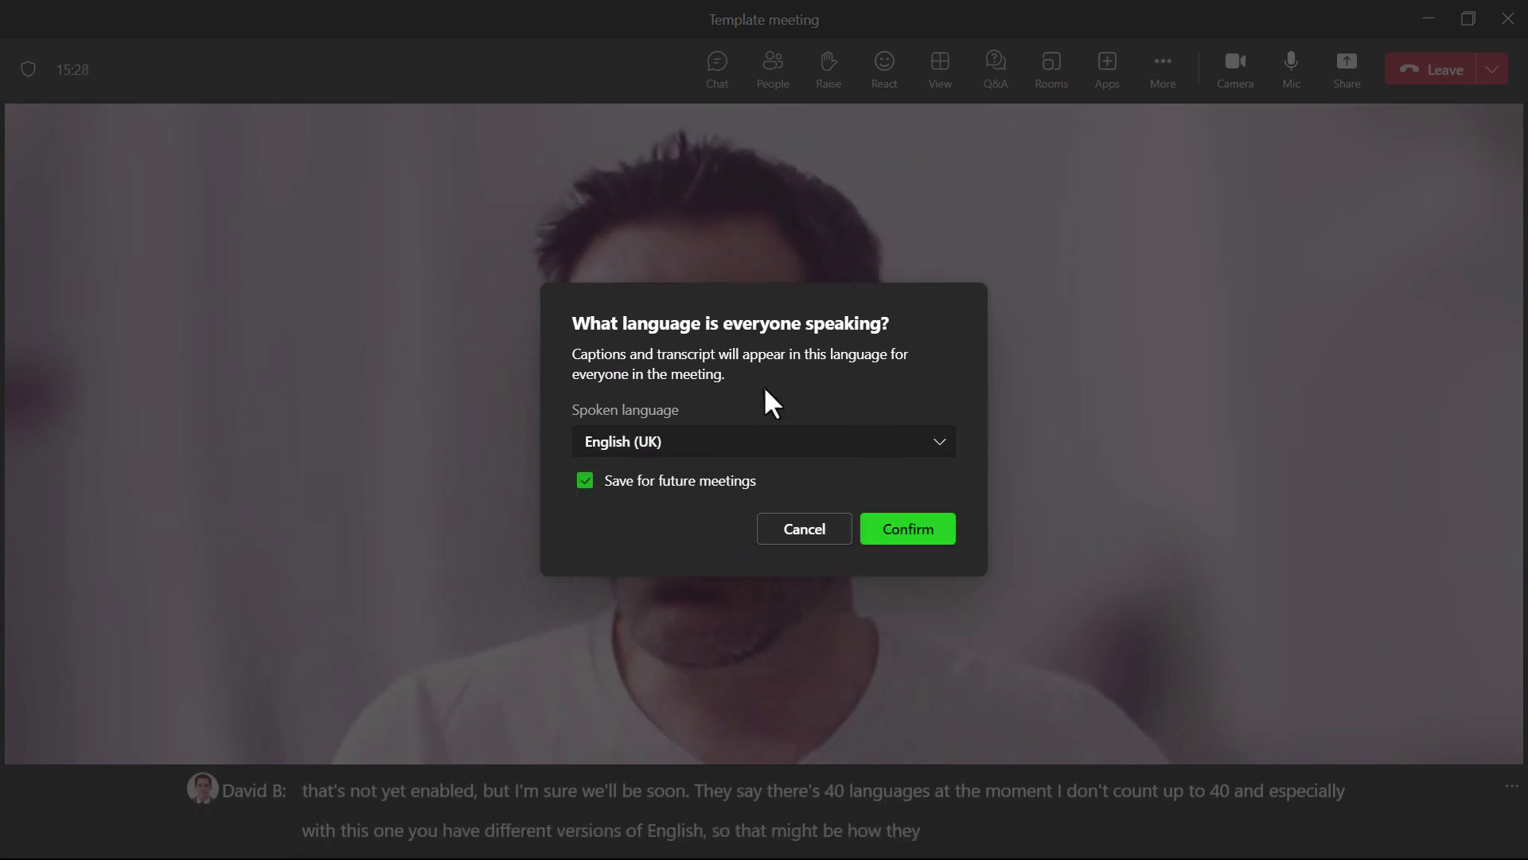
pyautogui.click(823, 532)
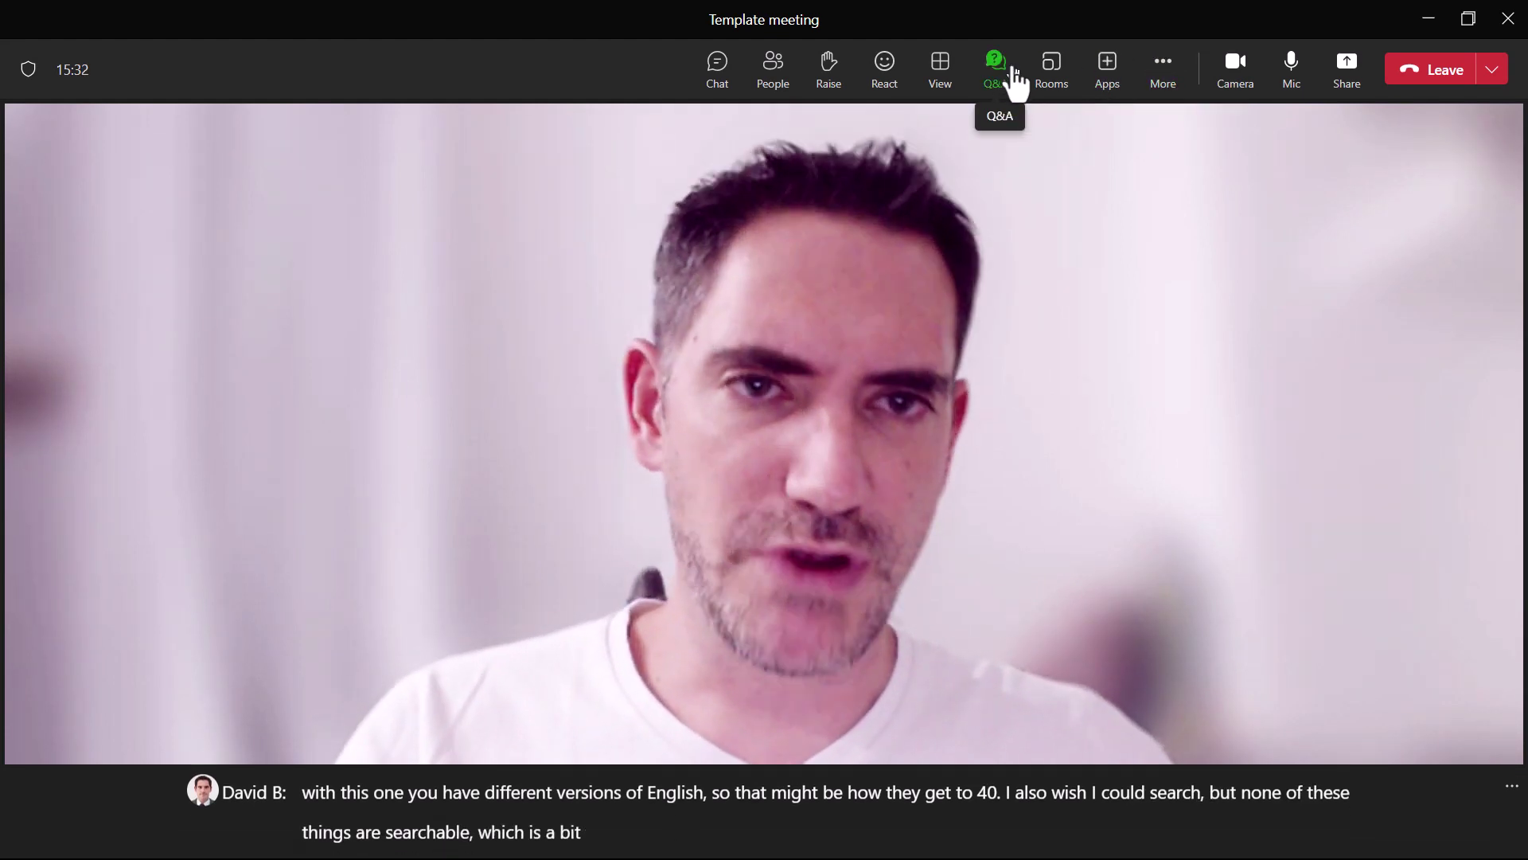
# Step: Set video Filters and Backgrounds to None, apply, and close the Video effects panel
pyautogui.click(1164, 80)
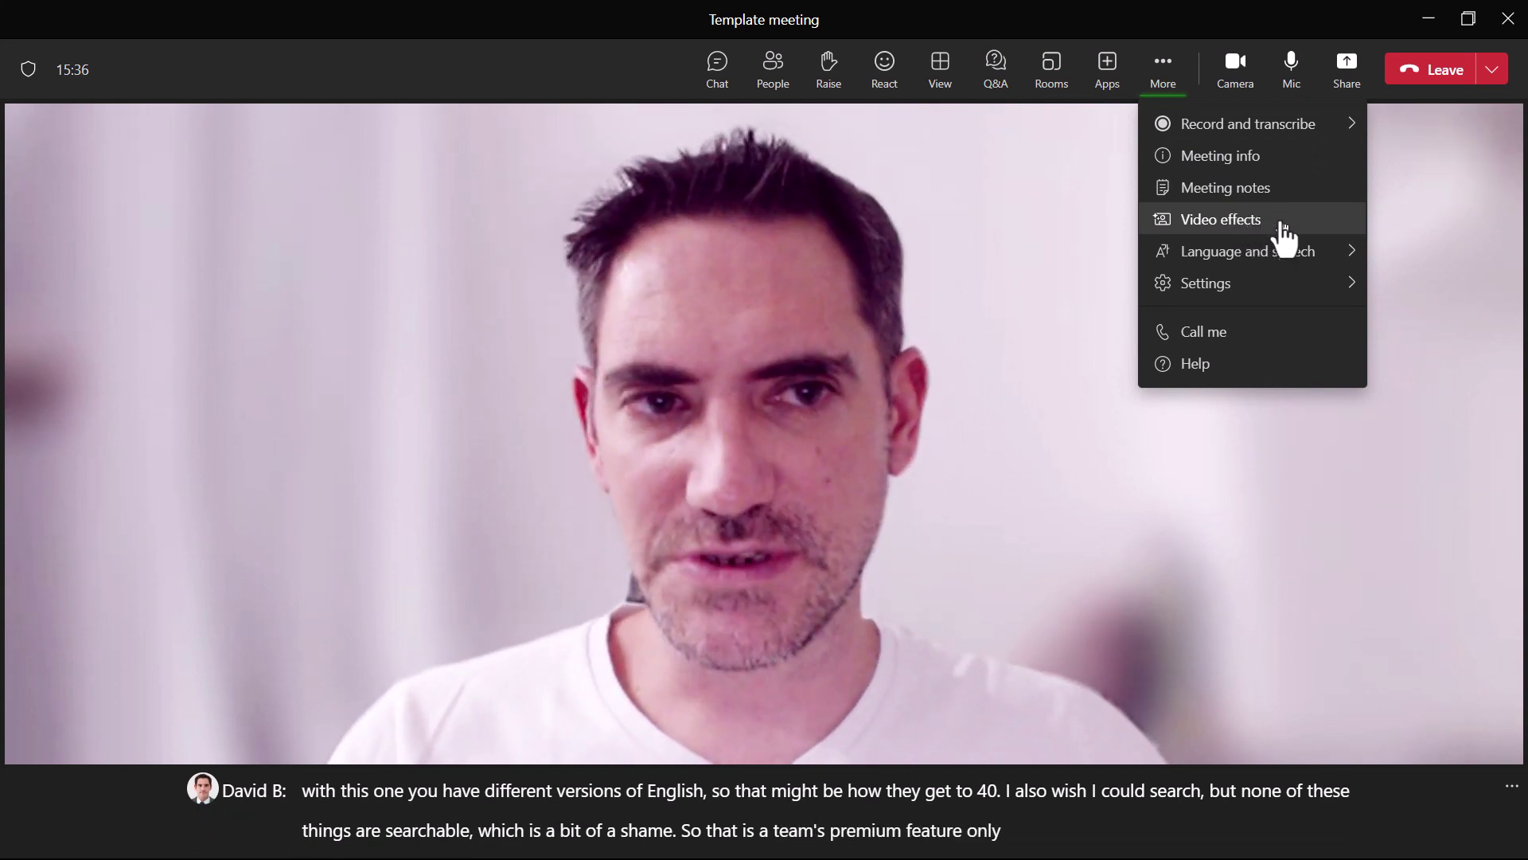
pyautogui.click(1267, 222)
pyautogui.scroll(-2, 1362, 581)
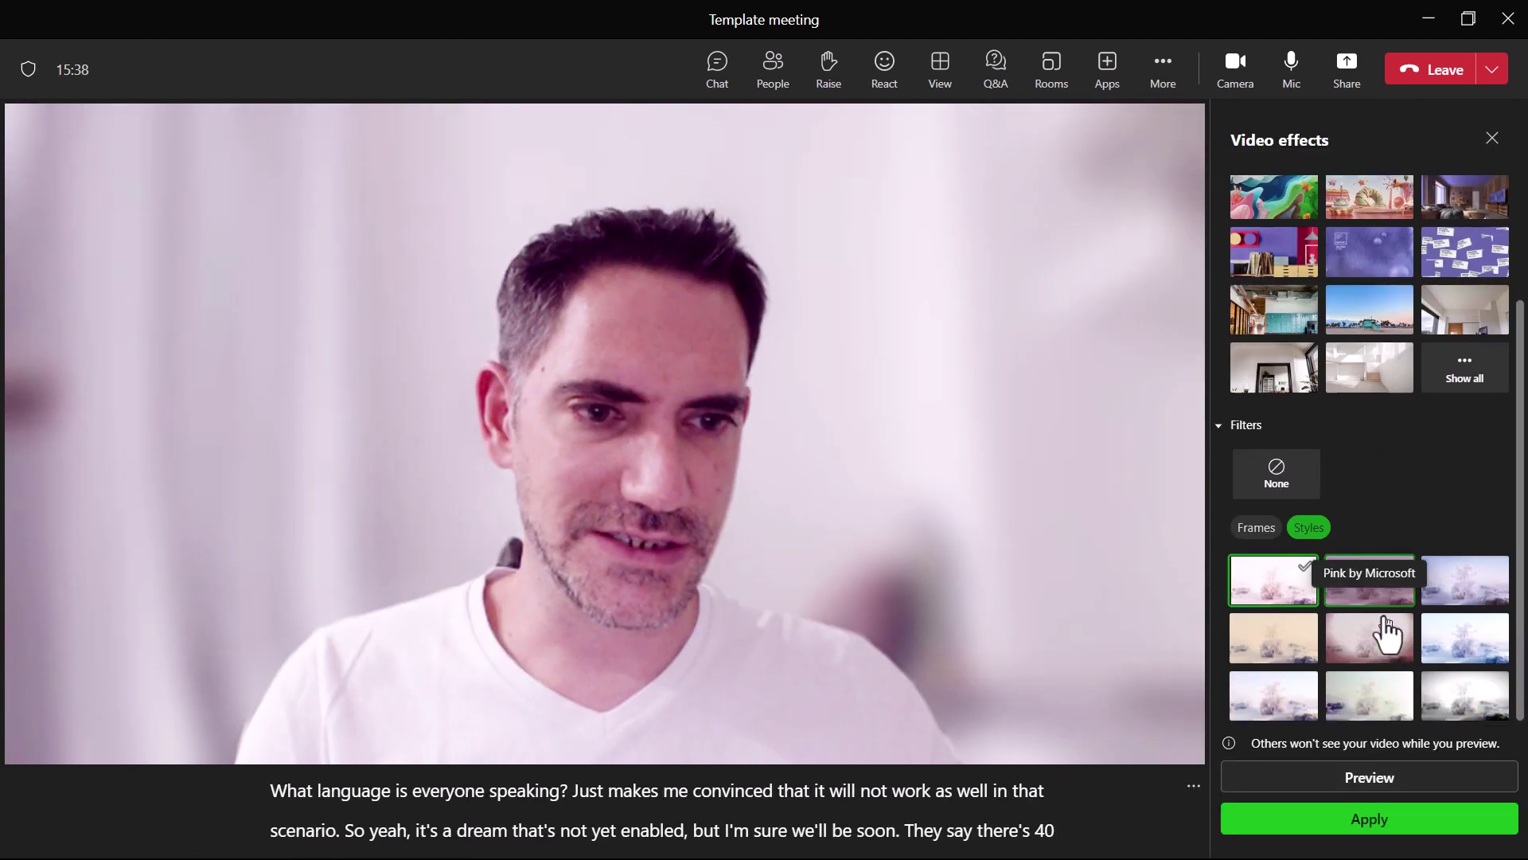
pyautogui.click(1276, 487)
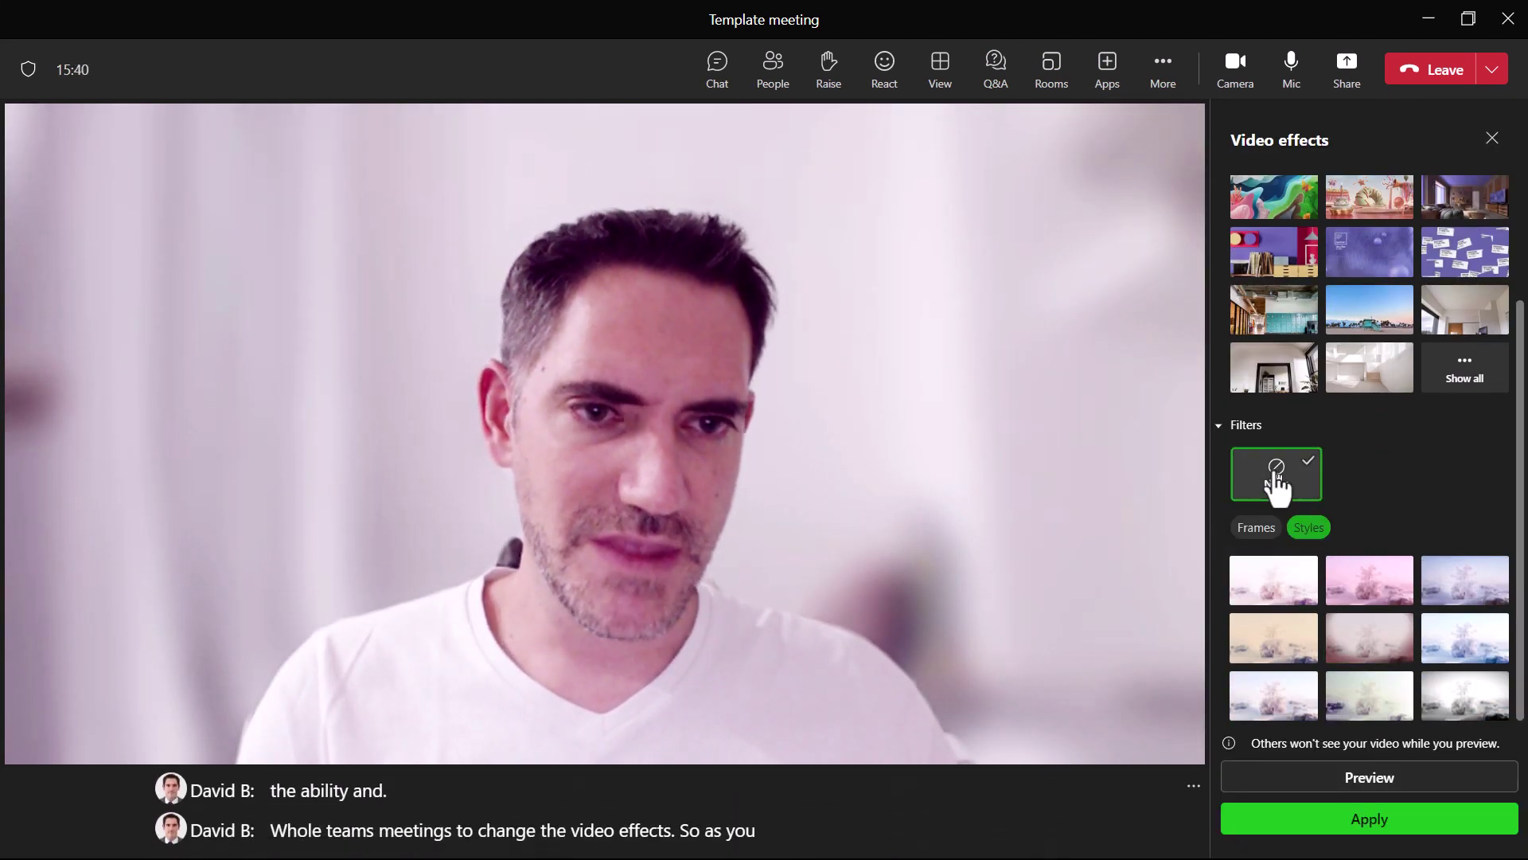
pyautogui.scroll(2, 1328, 254)
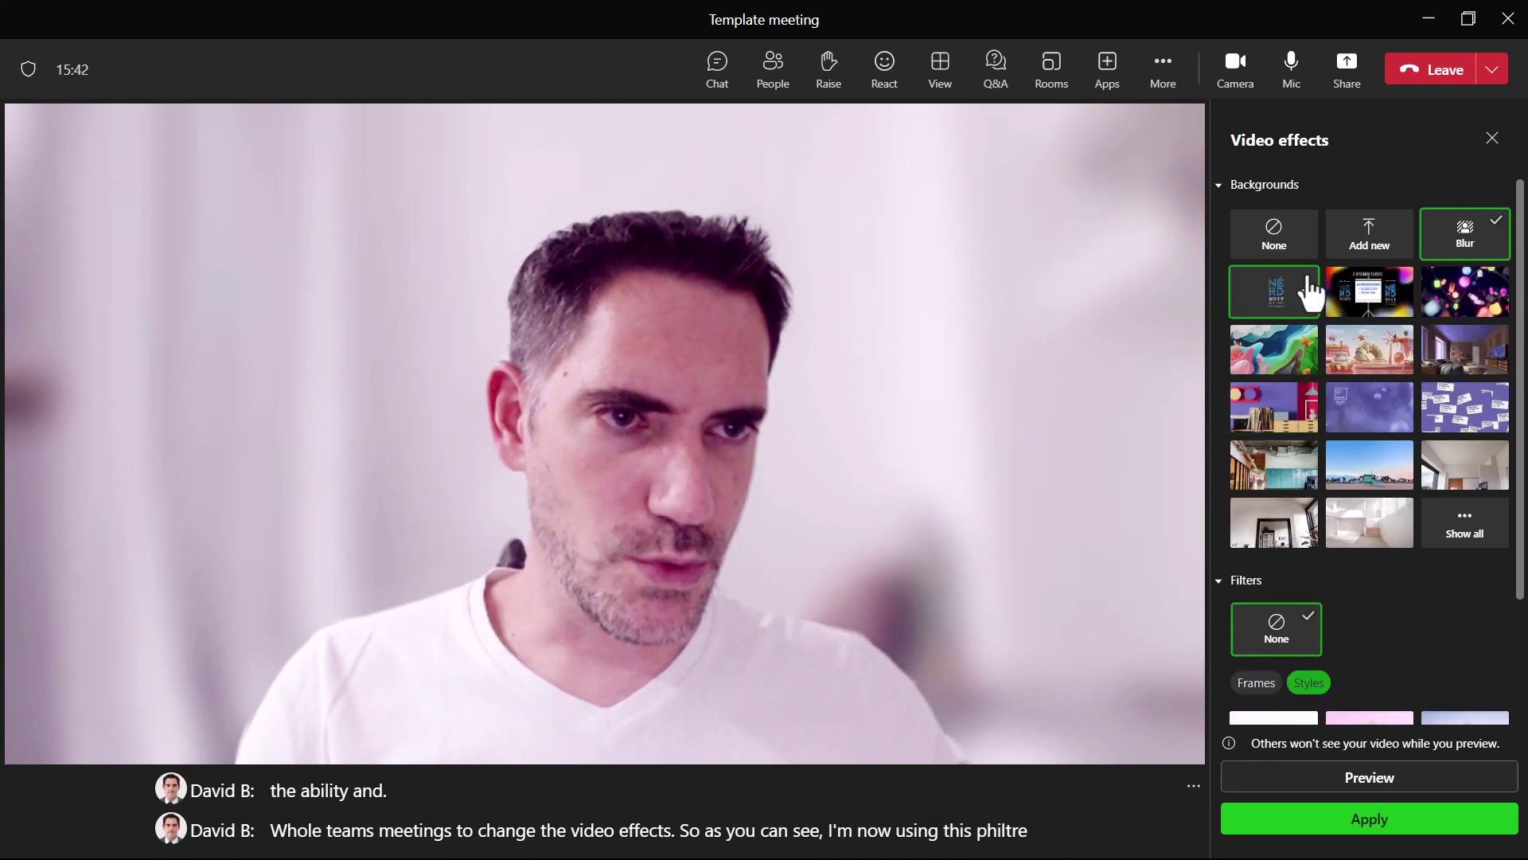
pyautogui.click(1274, 232)
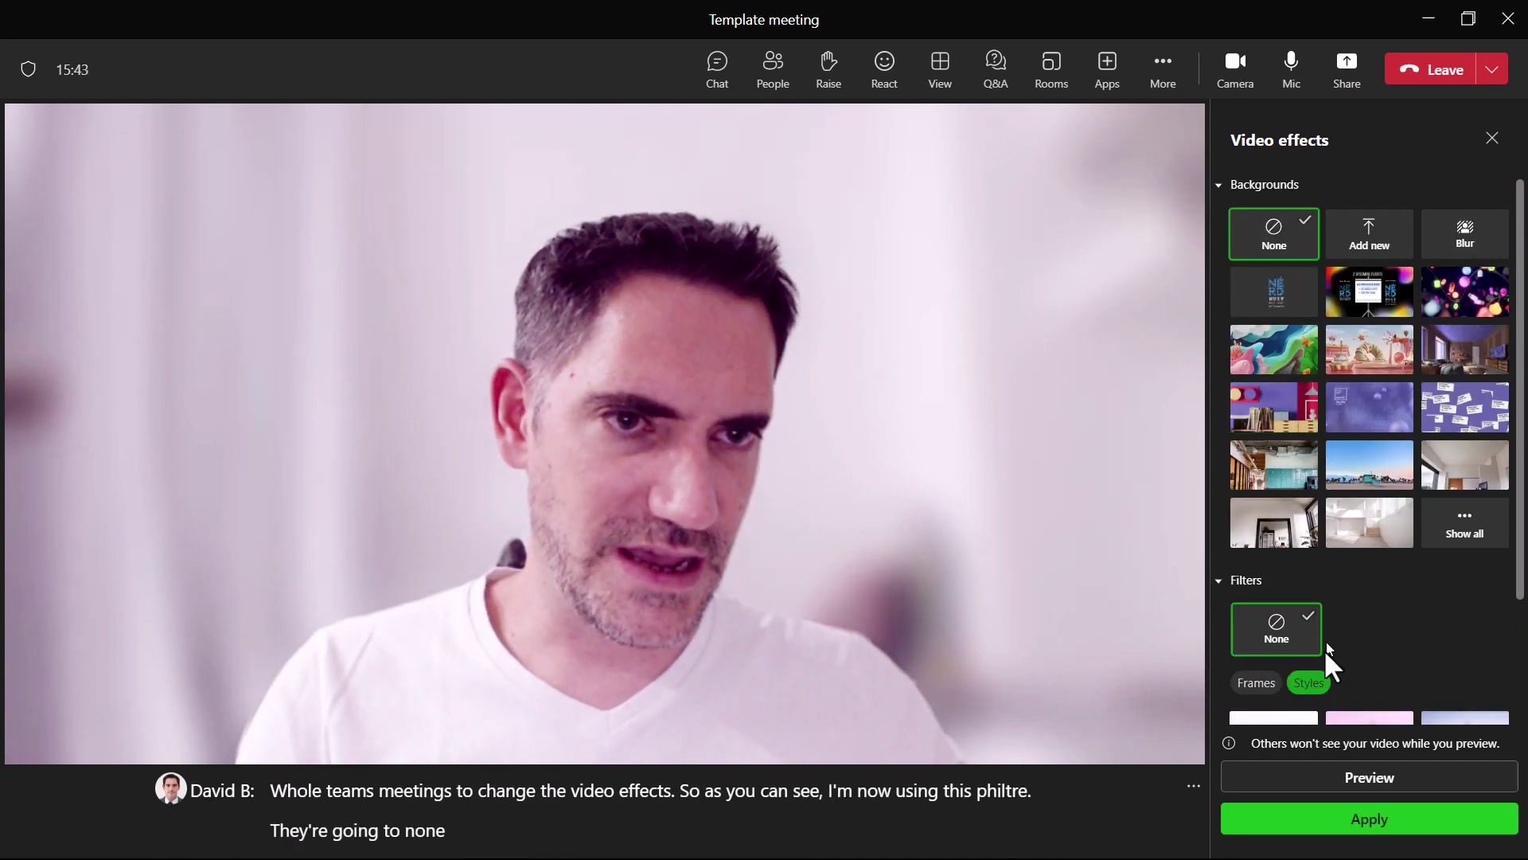
pyautogui.click(1337, 818)
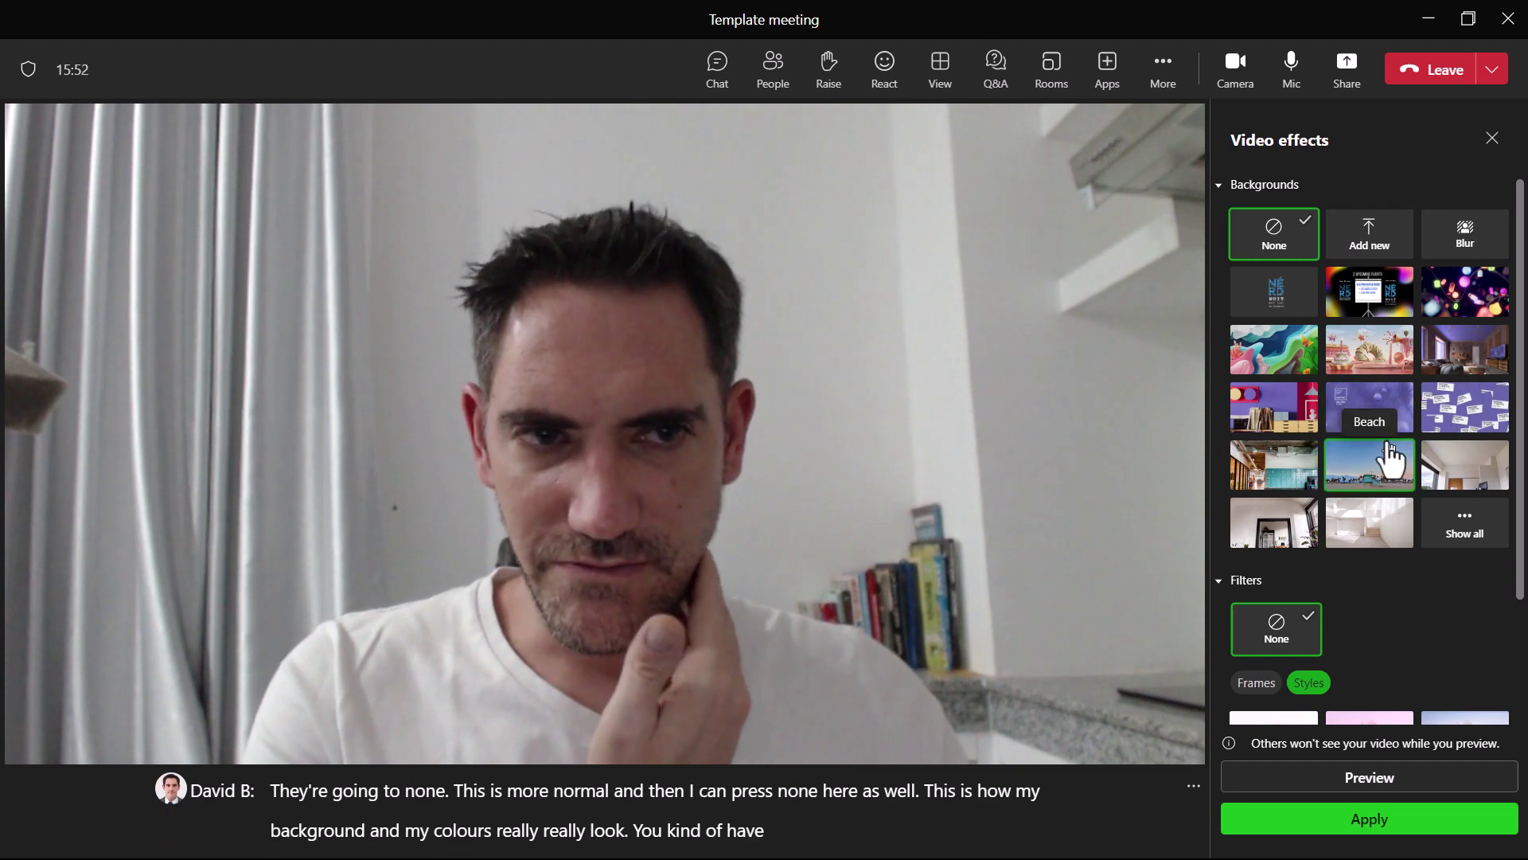
pyautogui.scroll(-3, 1389, 458)
pyautogui.scroll(3, 1392, 451)
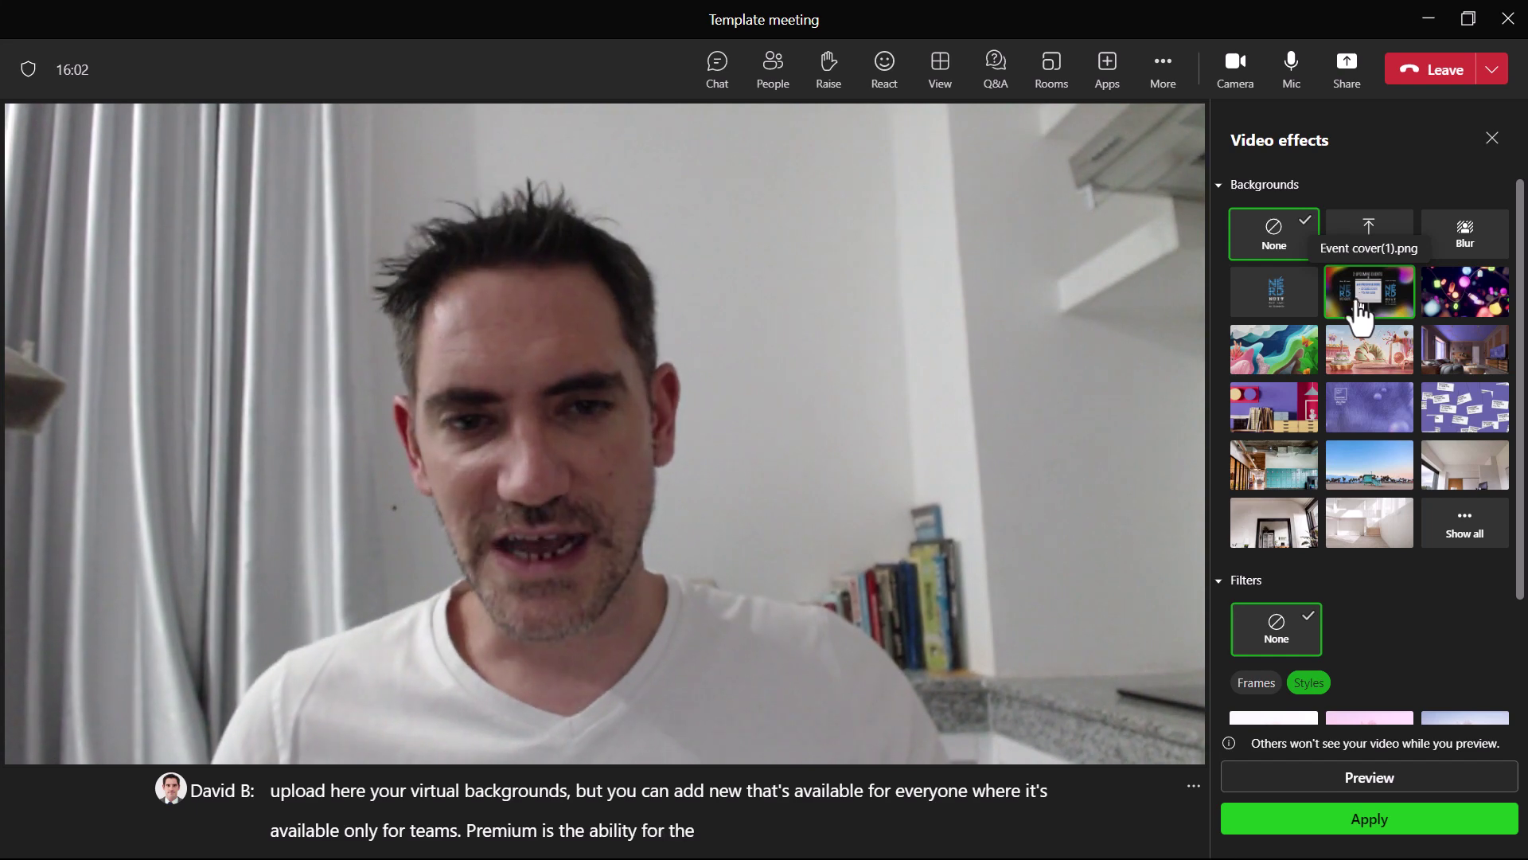
pyautogui.scroll(-2, 1413, 621)
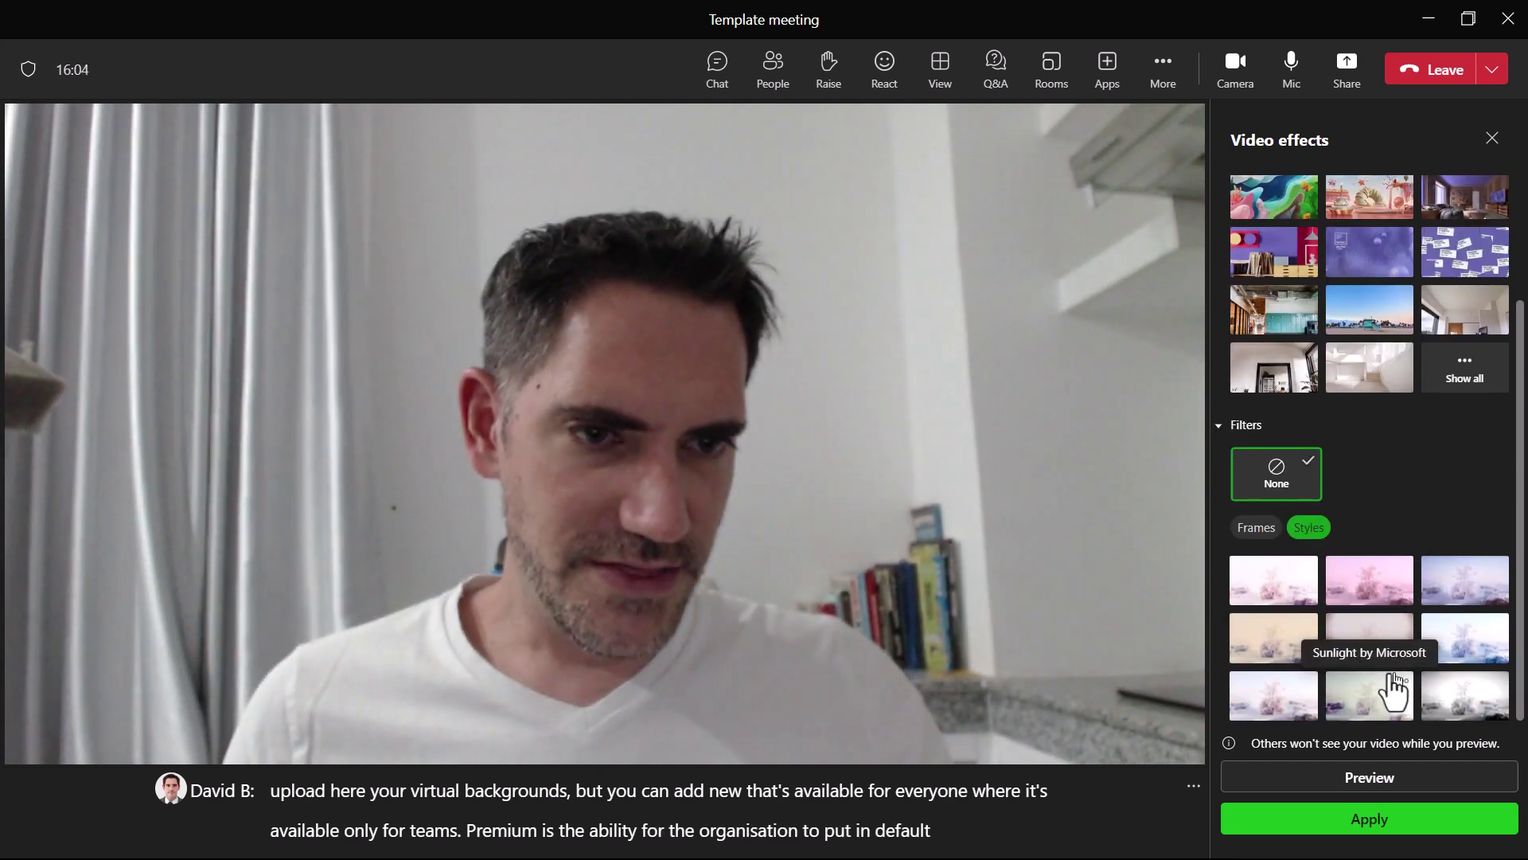
pyautogui.click(1500, 140)
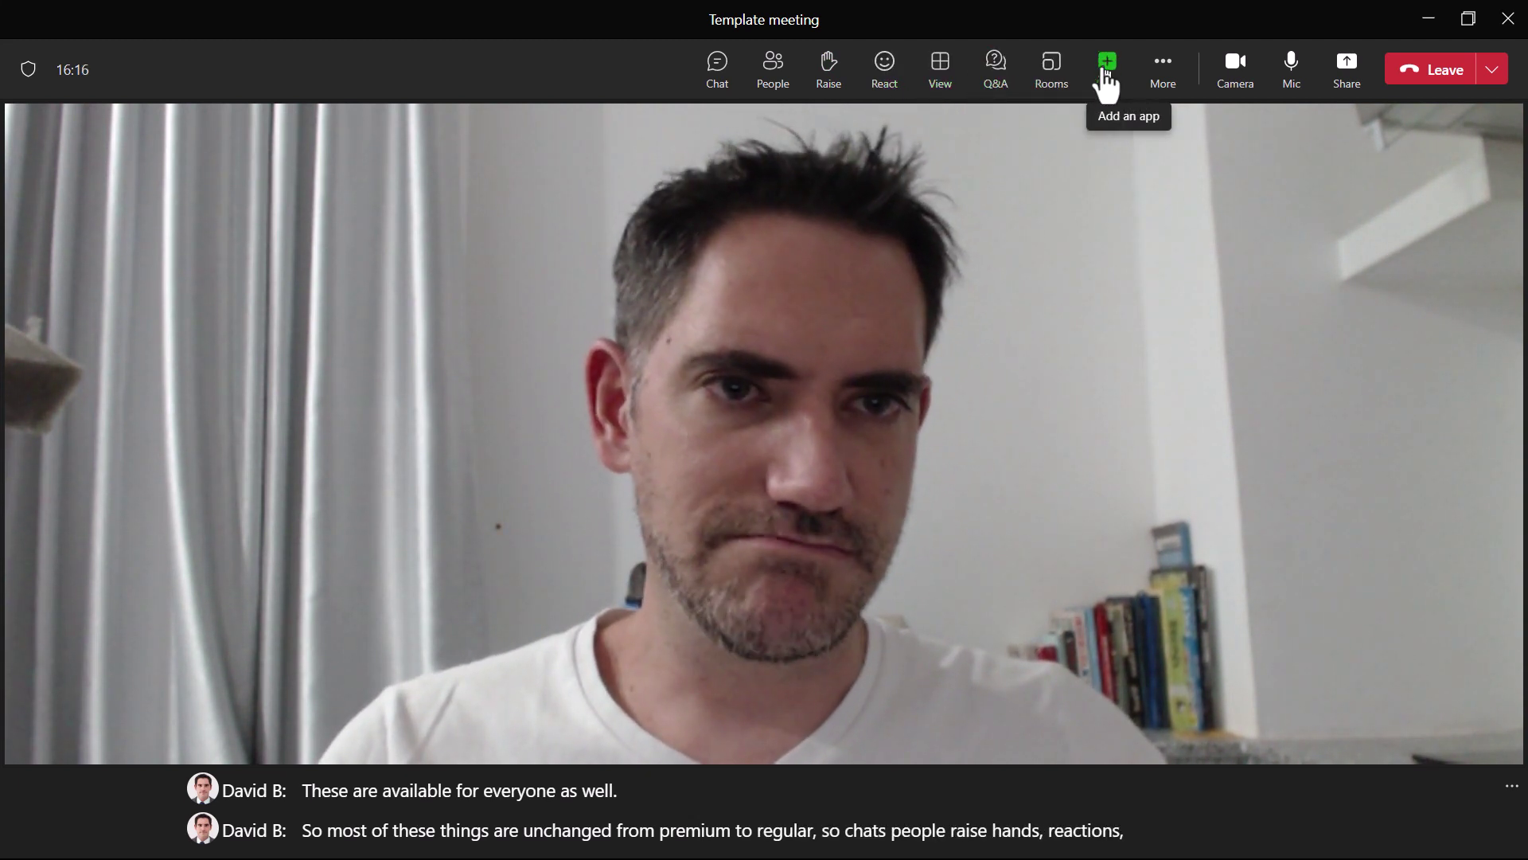
# Step: Open this meeting's Meeting options from More > Settings
pyautogui.click(1106, 79)
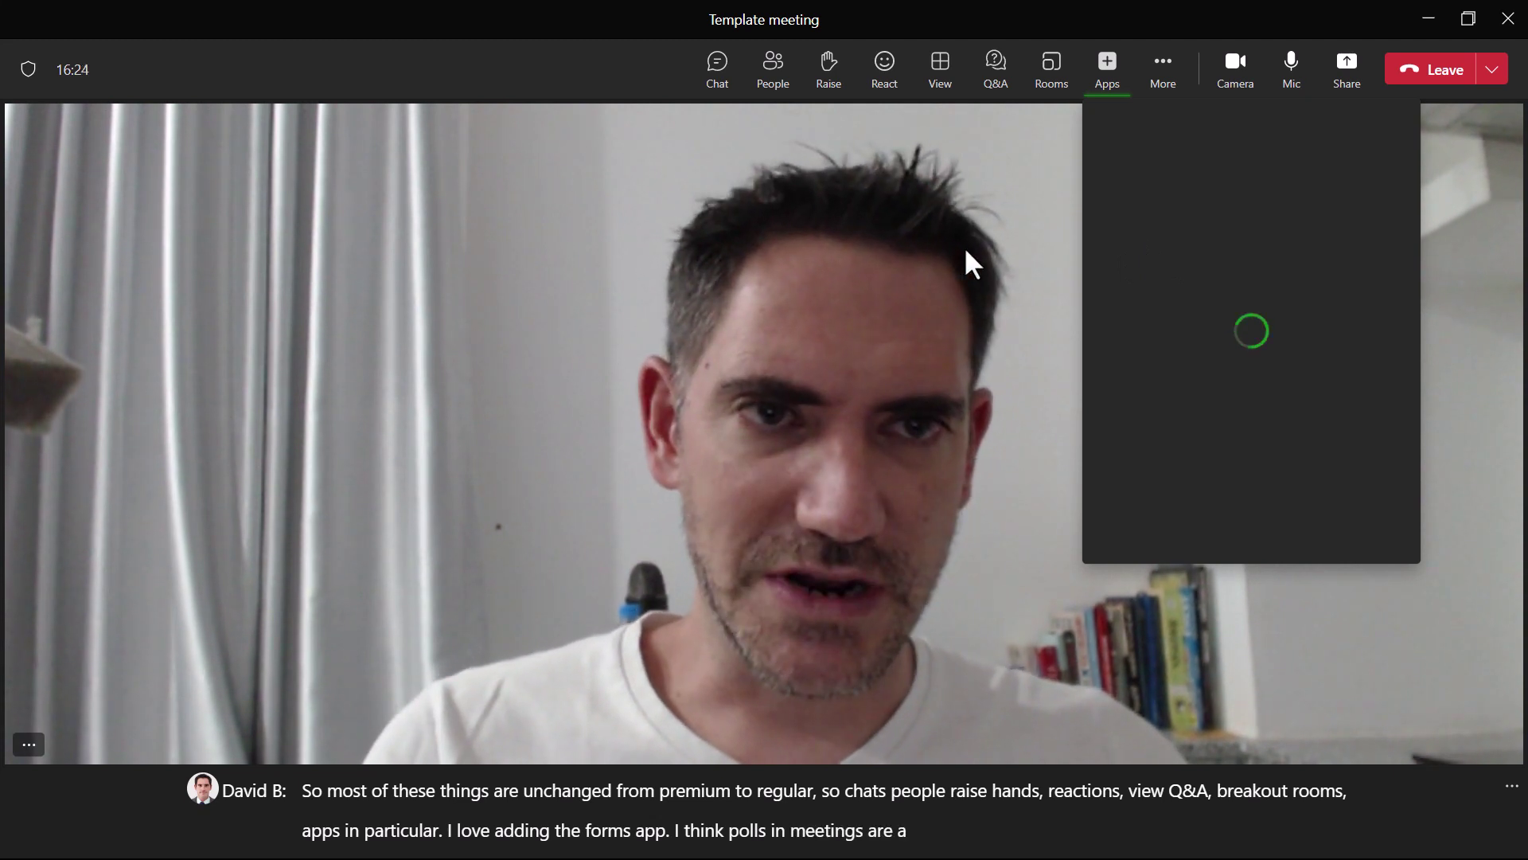
pyautogui.click(1164, 80)
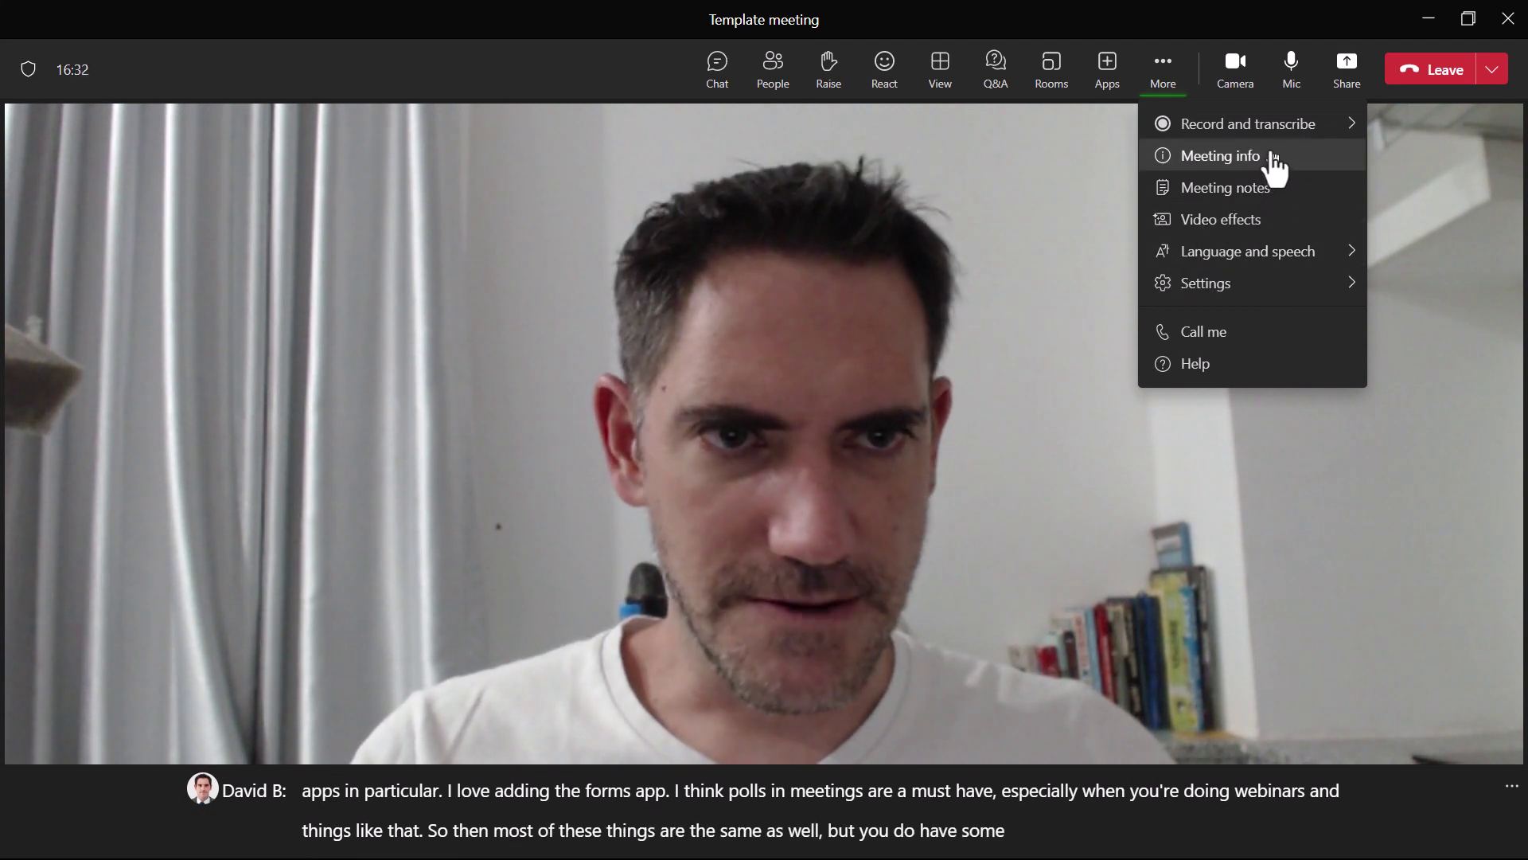
pyautogui.click(1284, 294)
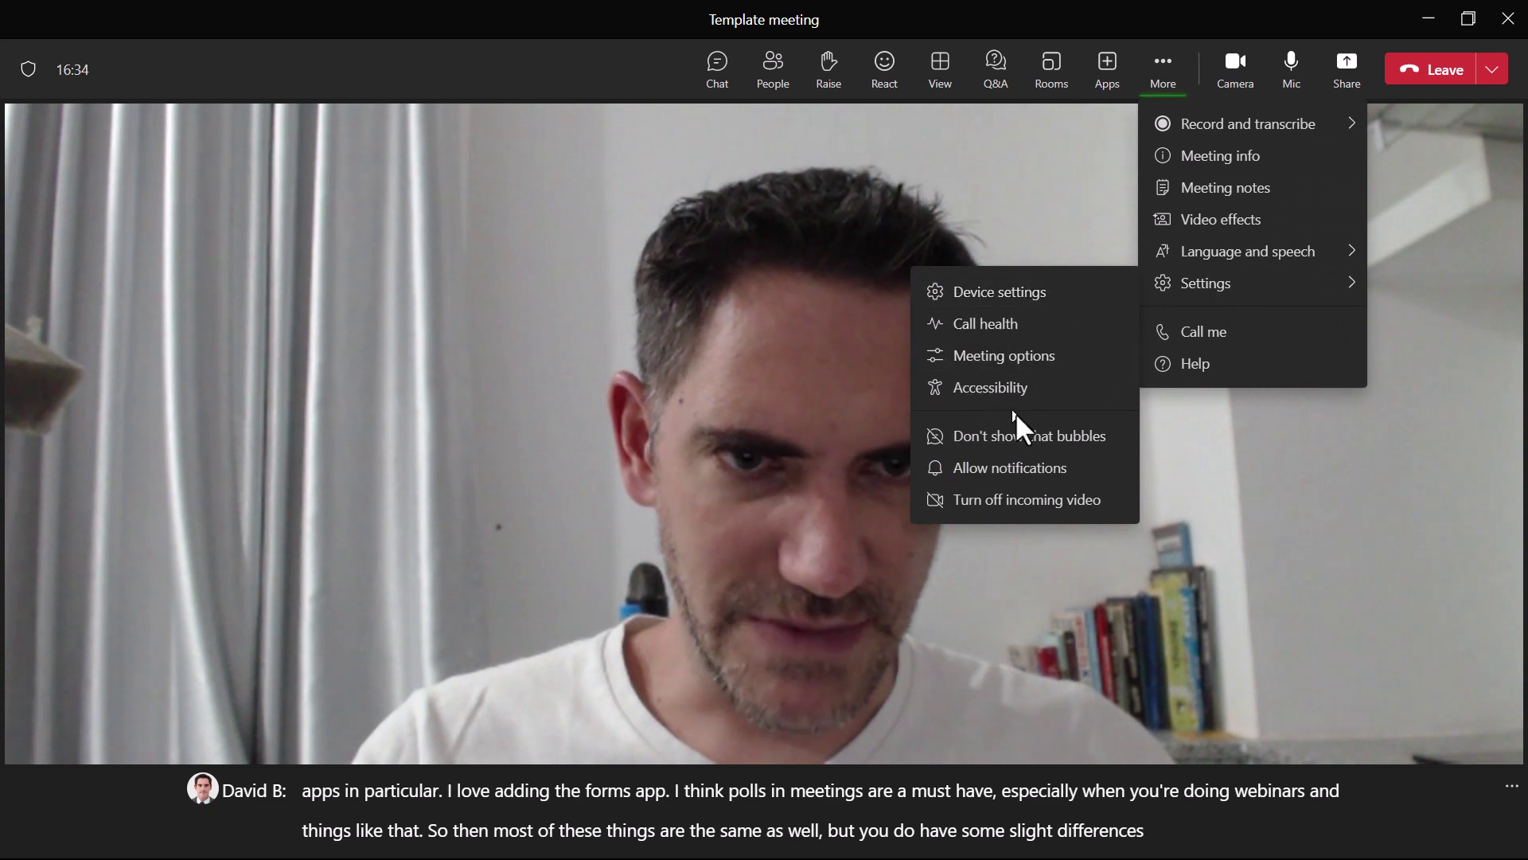
pyautogui.click(1058, 355)
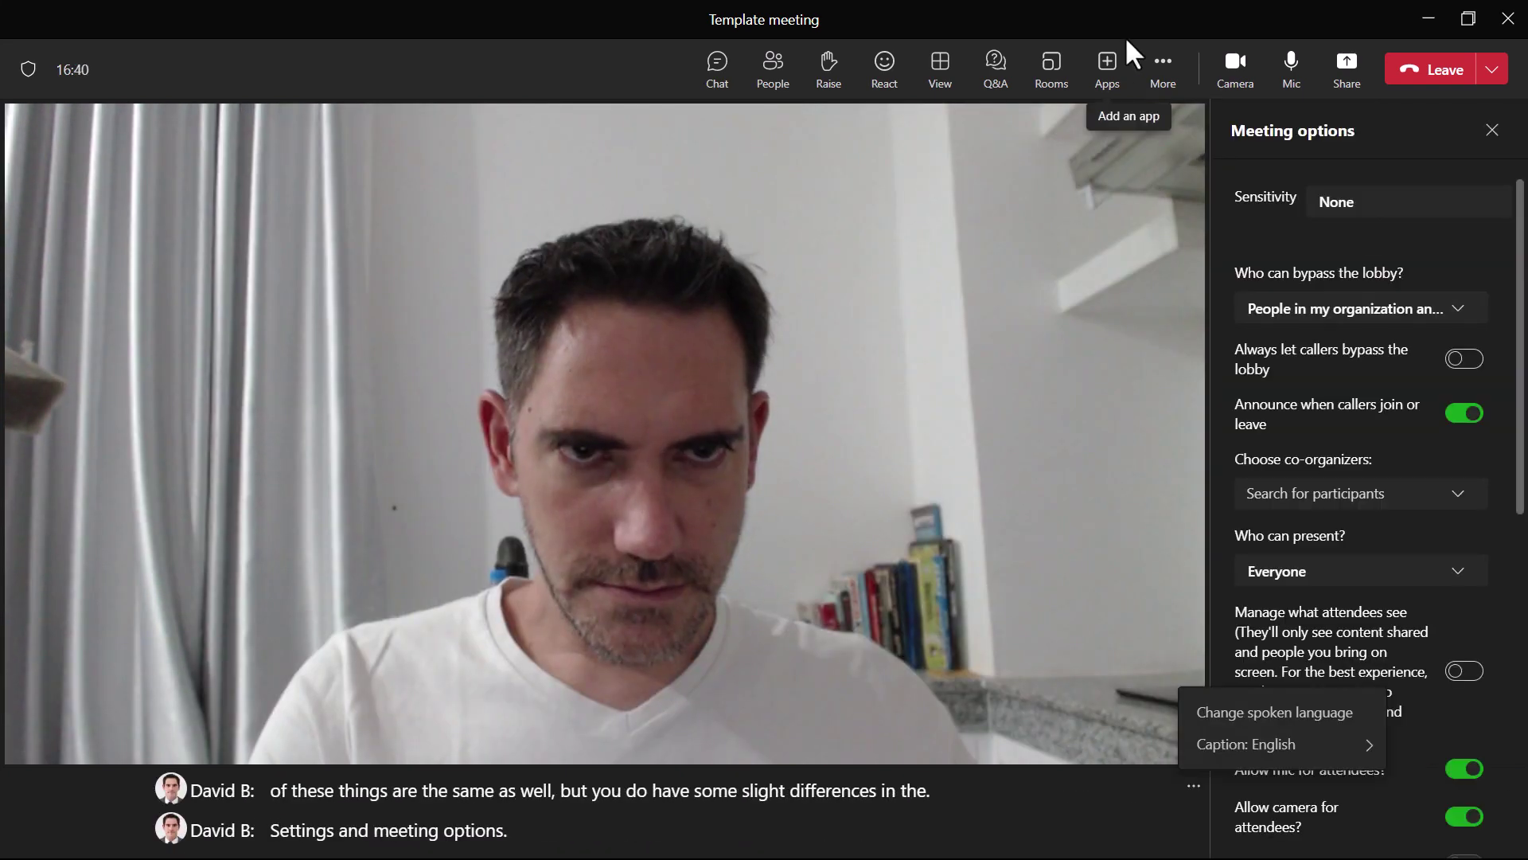
# Step: Turn off live captions from More > Language and speech
pyautogui.click(1164, 65)
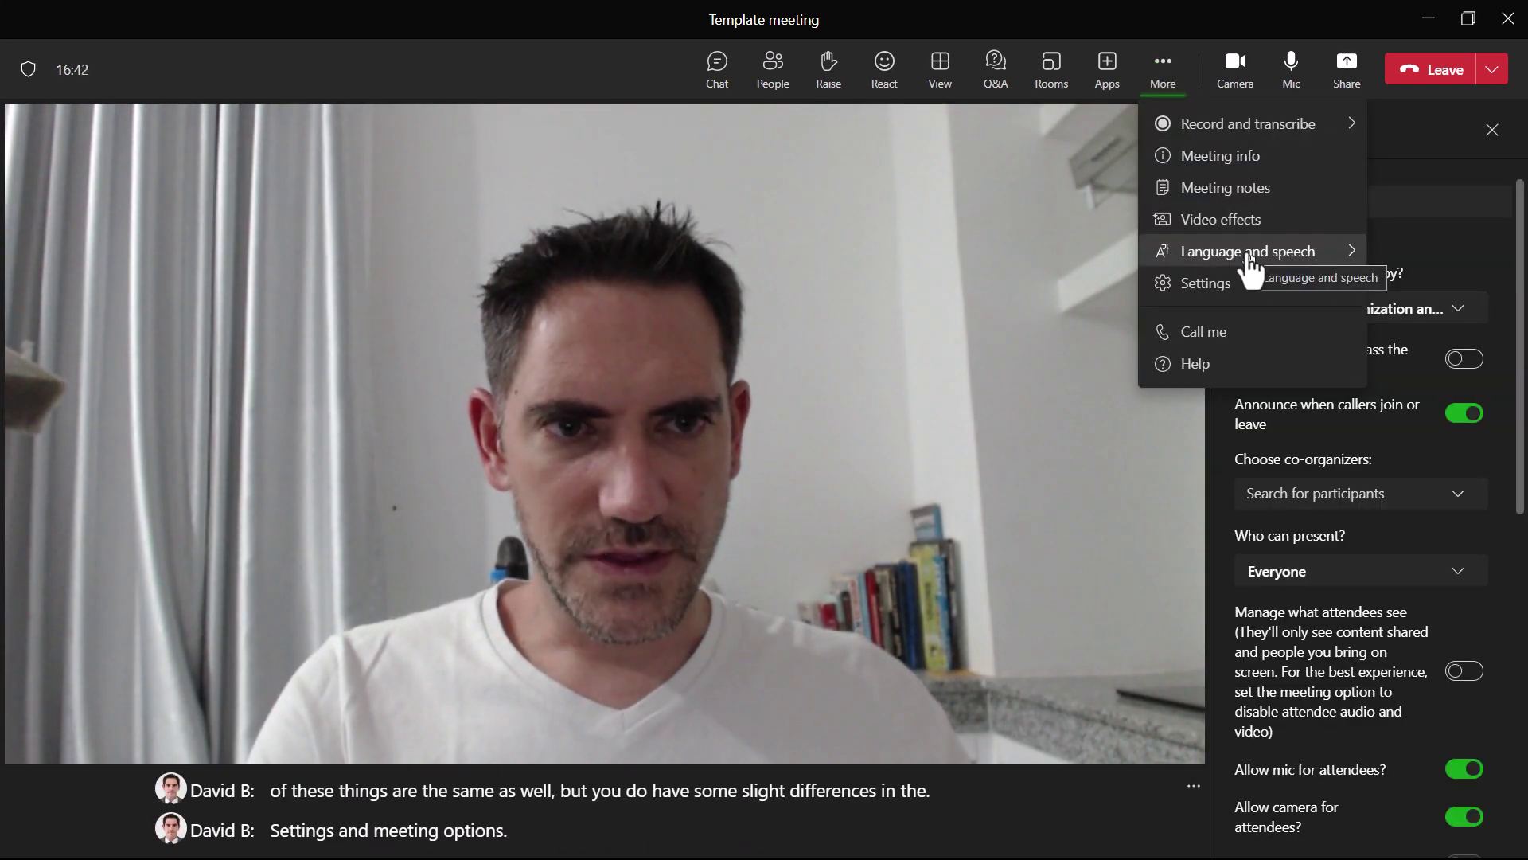
pyautogui.moveTo(1249, 253)
pyautogui.click(1047, 260)
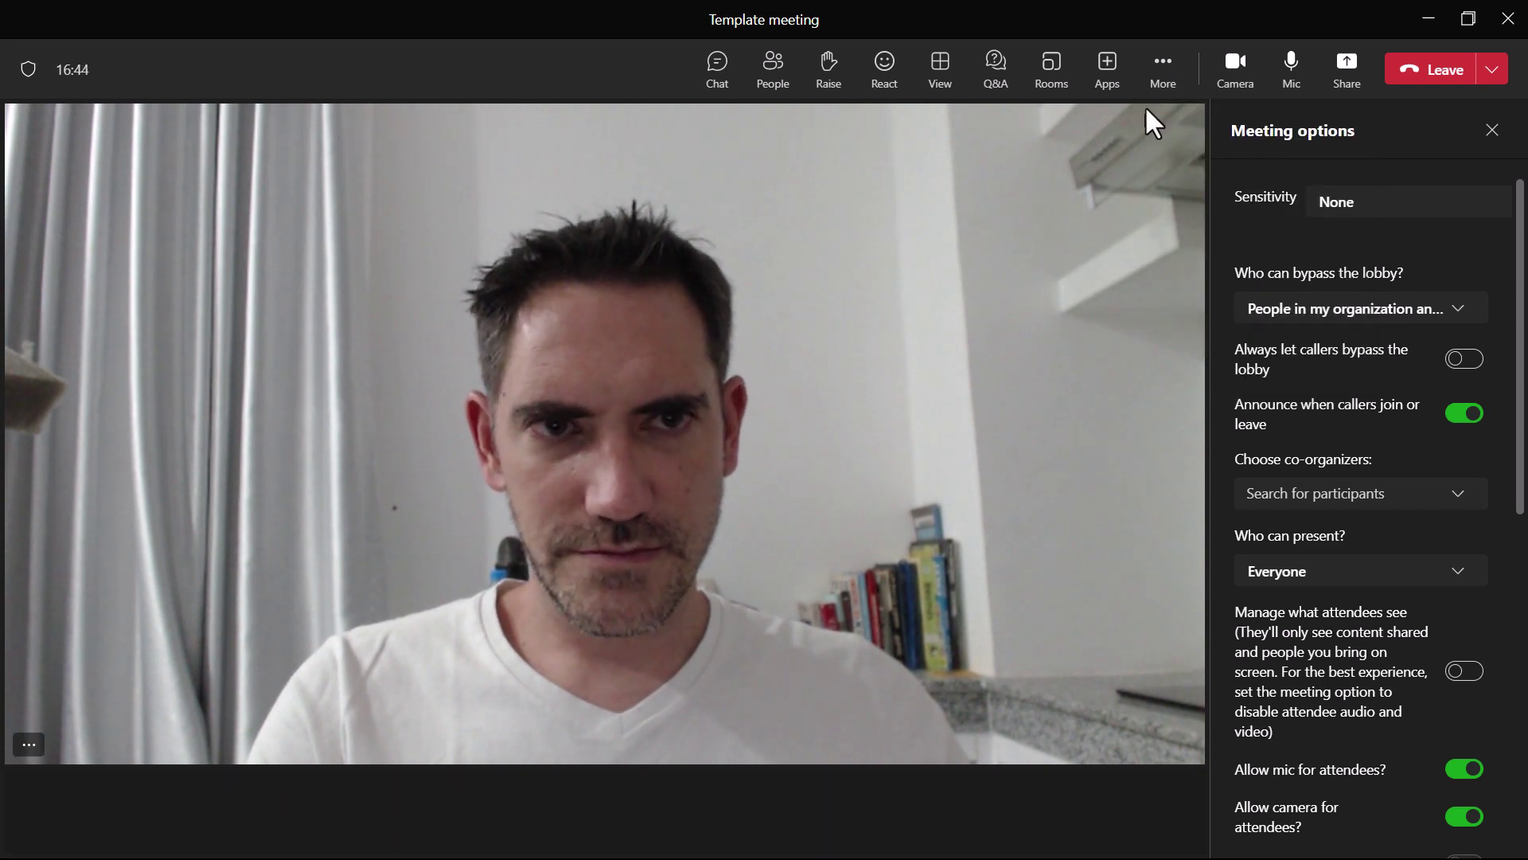
pyautogui.click(1159, 83)
pyautogui.moveTo(1255, 259)
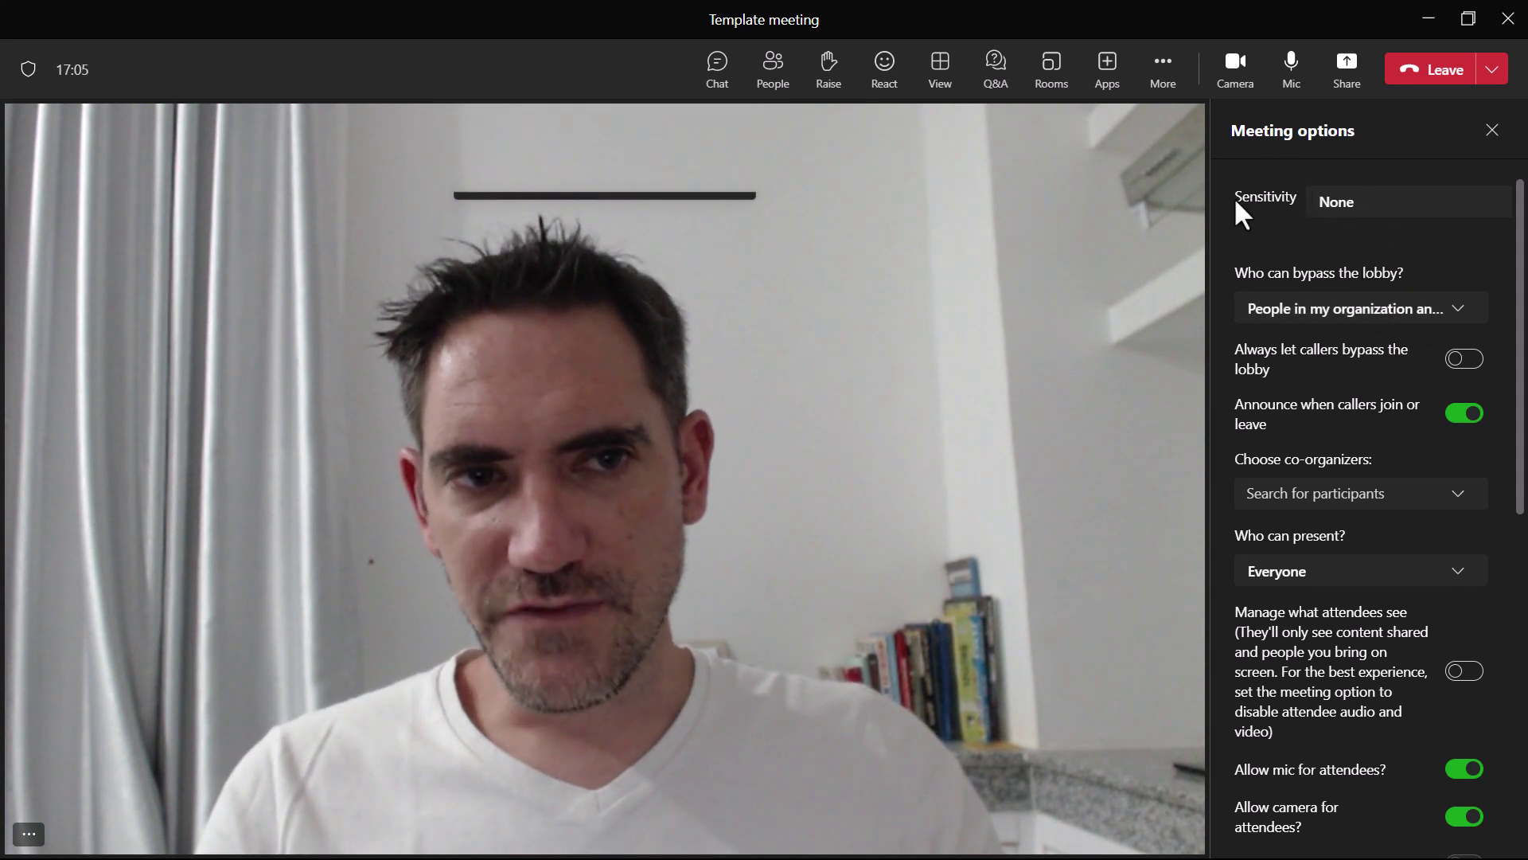
# Step: Keep sensitivity at None, switch Meeting Theme off, and save the meeting options
pyautogui.click(1331, 205)
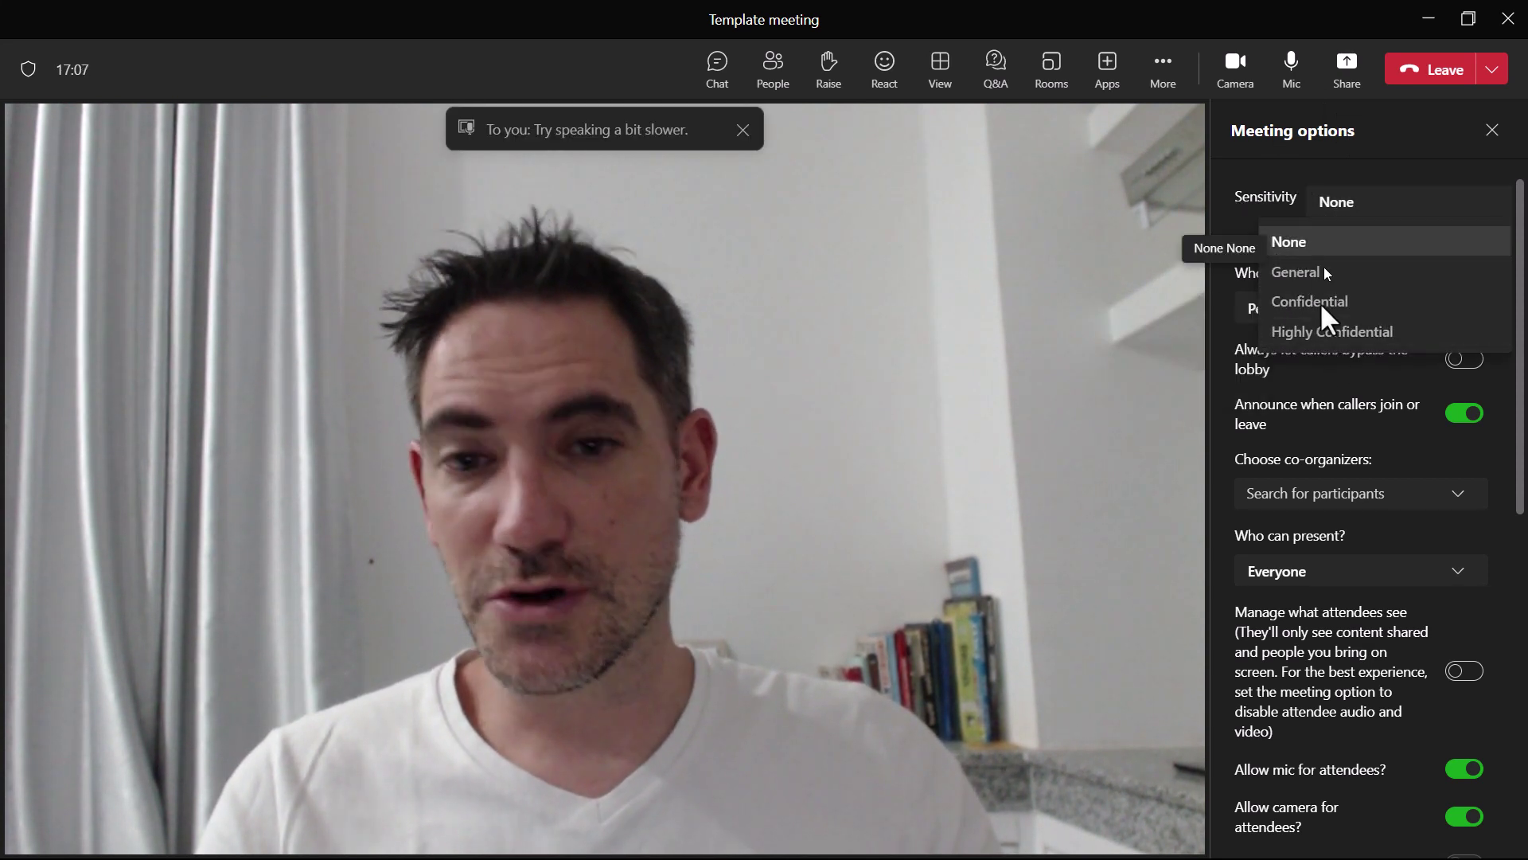
pyautogui.click(1246, 236)
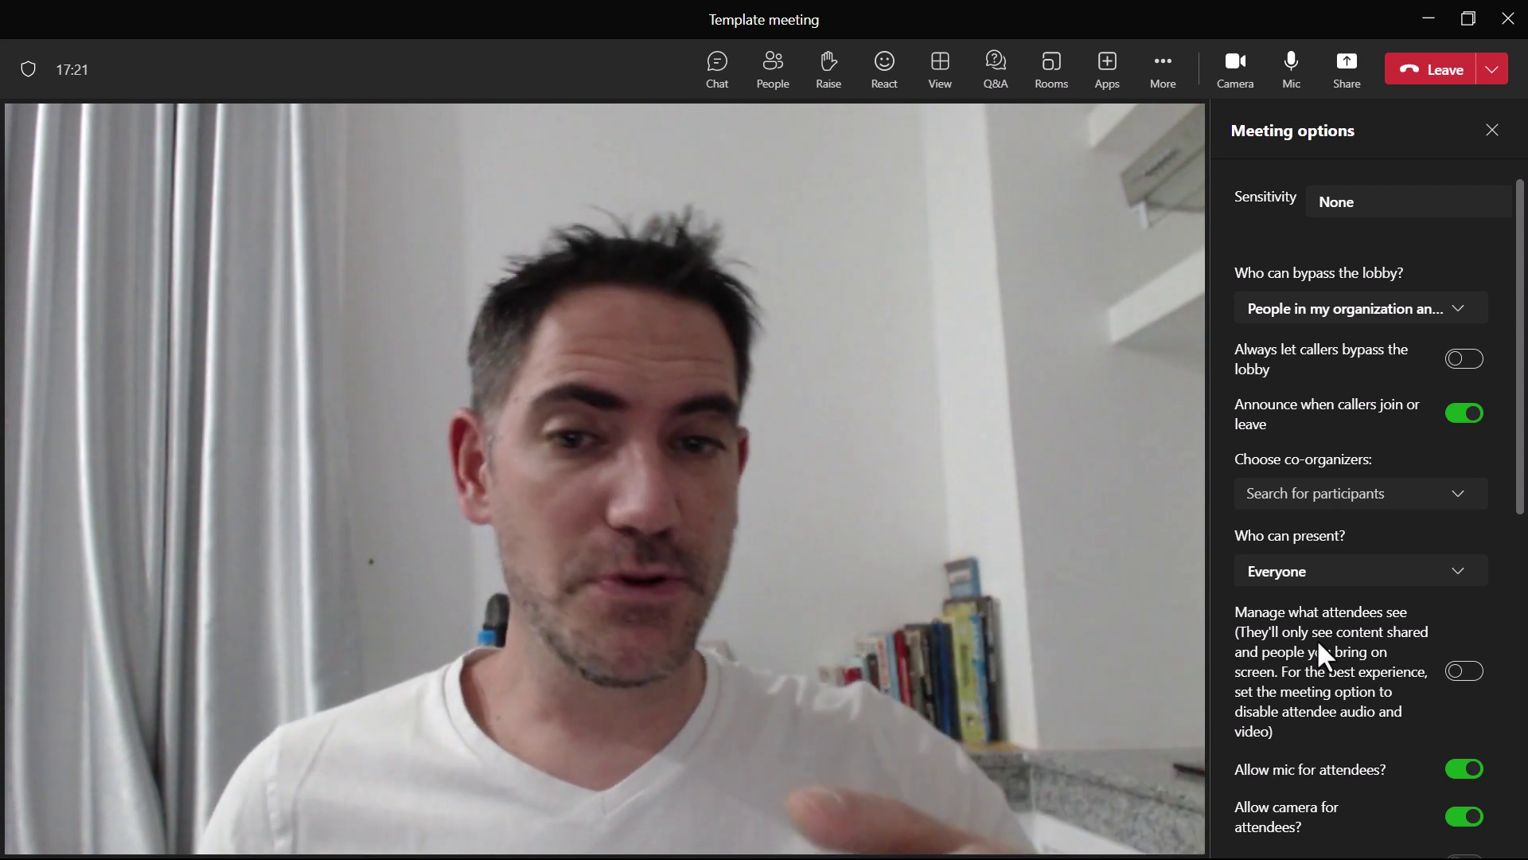
pyautogui.scroll(-4, 1377, 671)
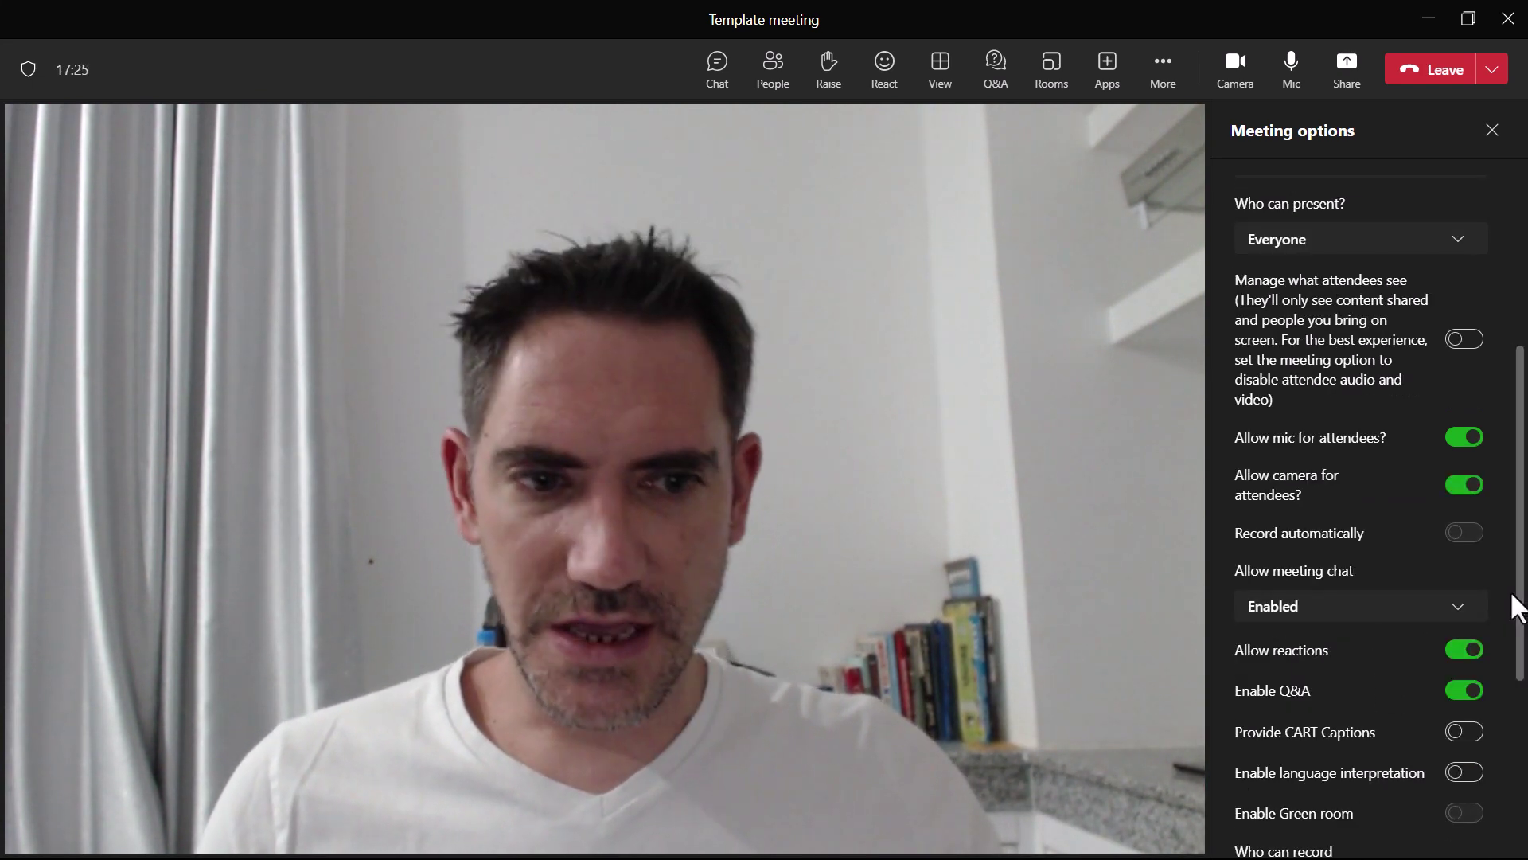
pyautogui.moveTo(1514, 600); pyautogui.dragTo(1479, 683)
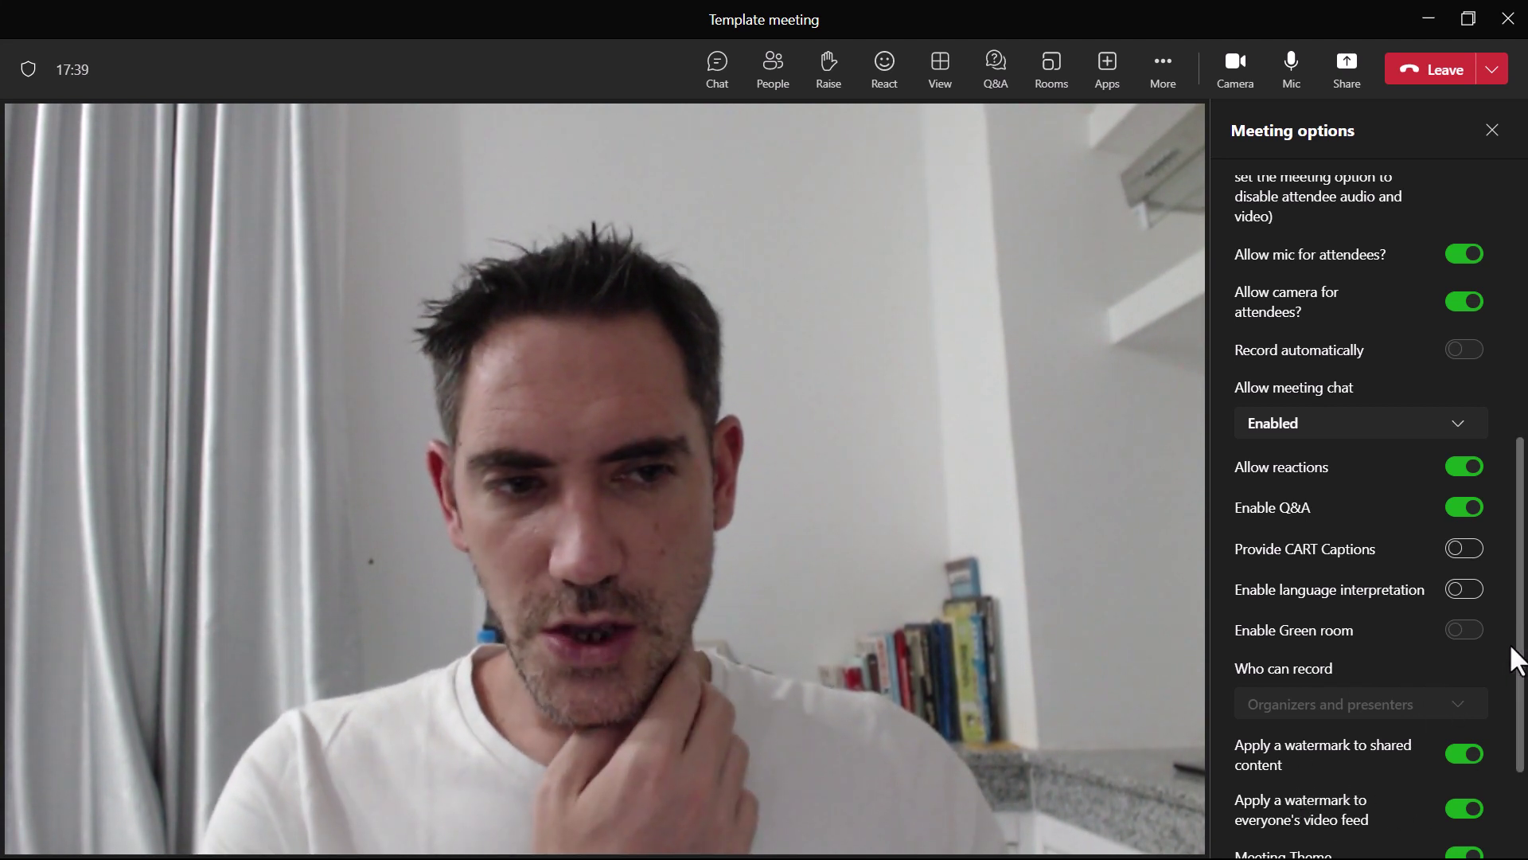
pyautogui.scroll(-3, 1515, 659)
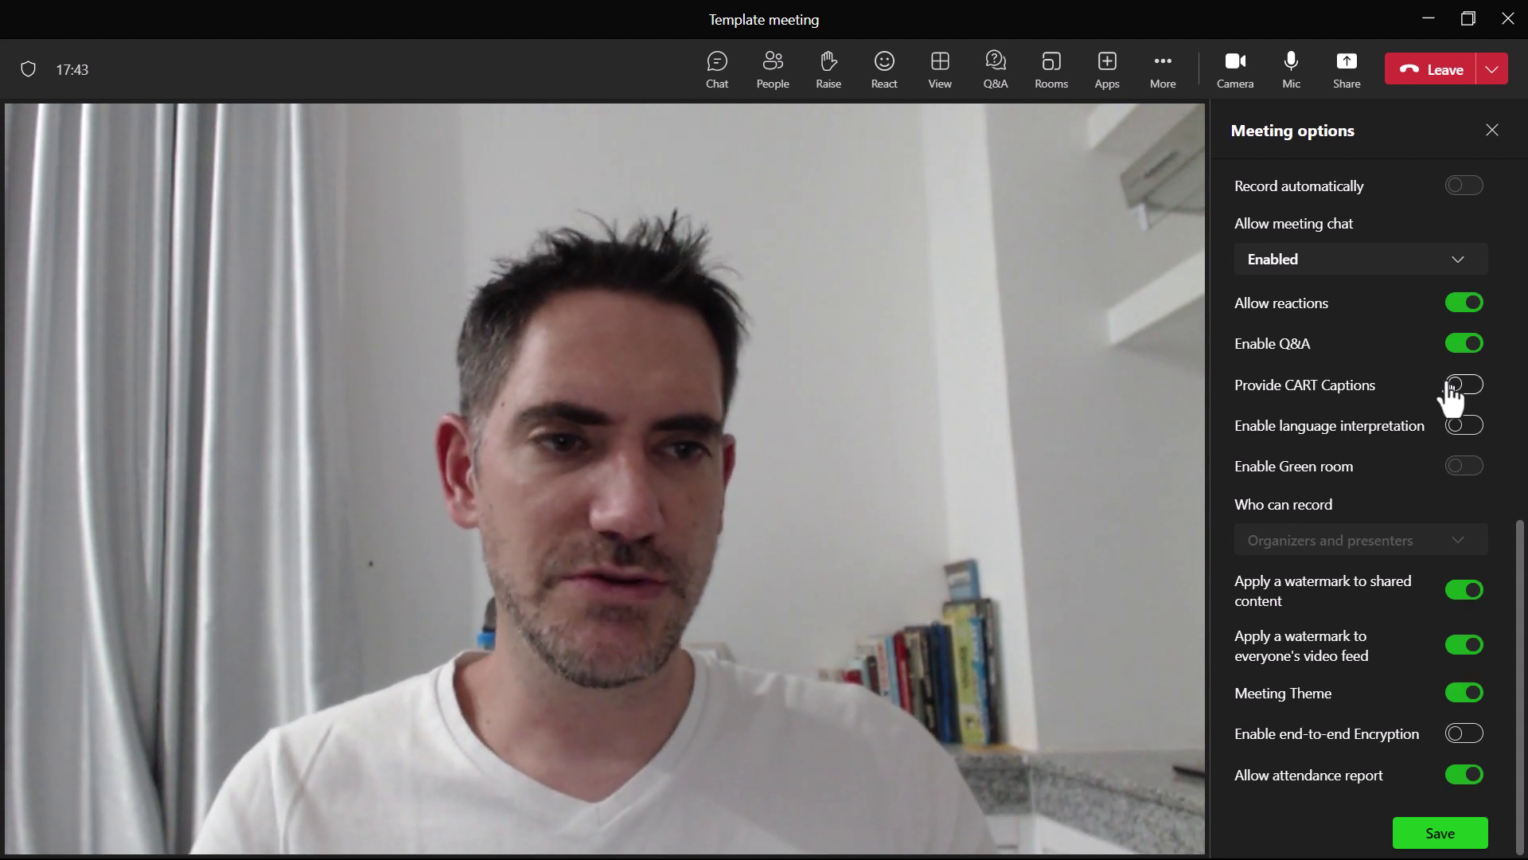
pyautogui.click(1463, 691)
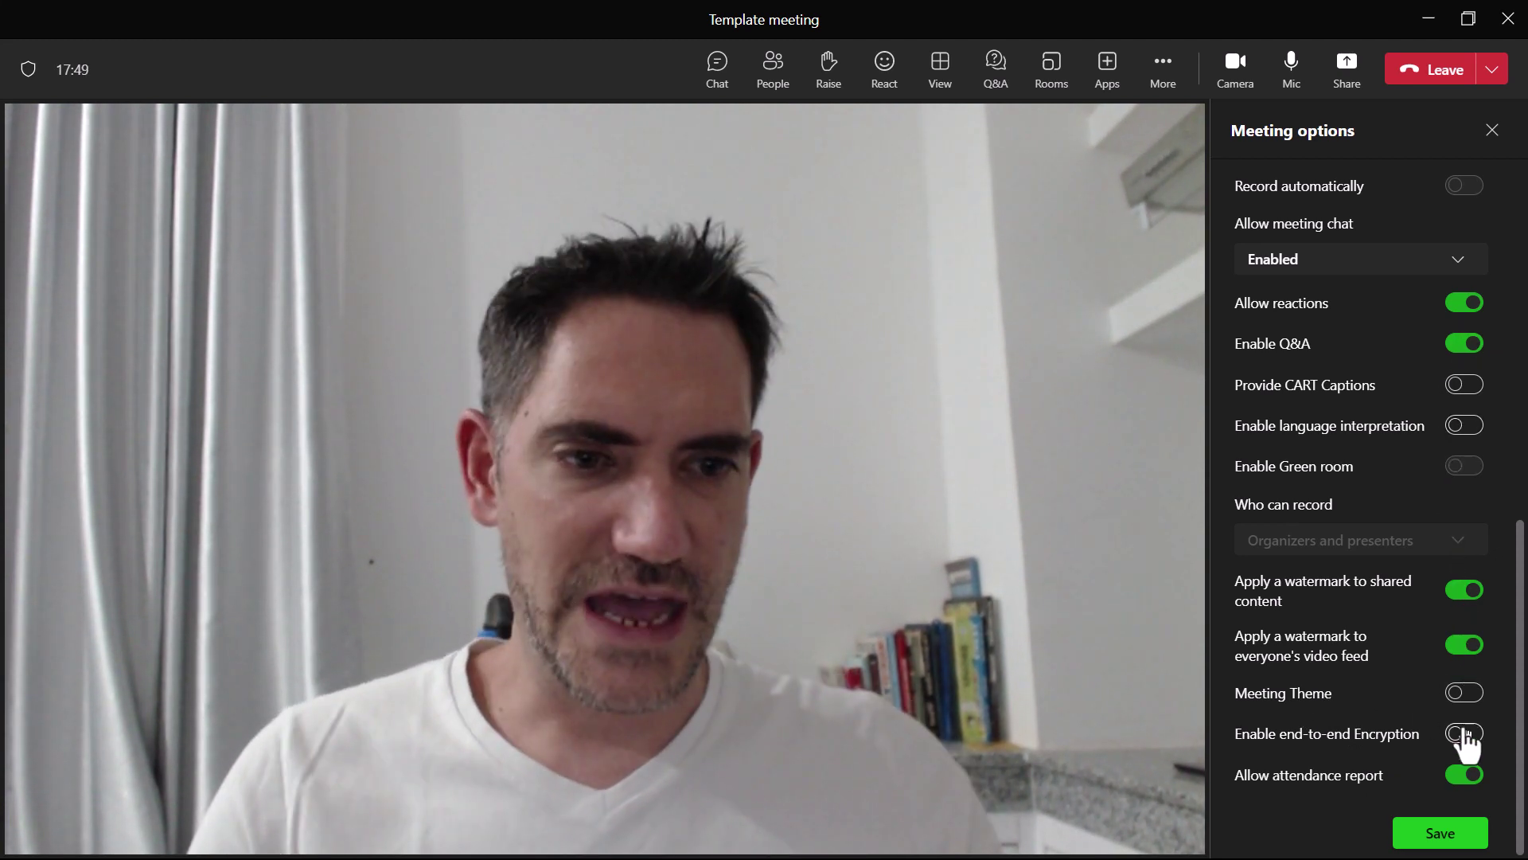
pyautogui.click(1440, 835)
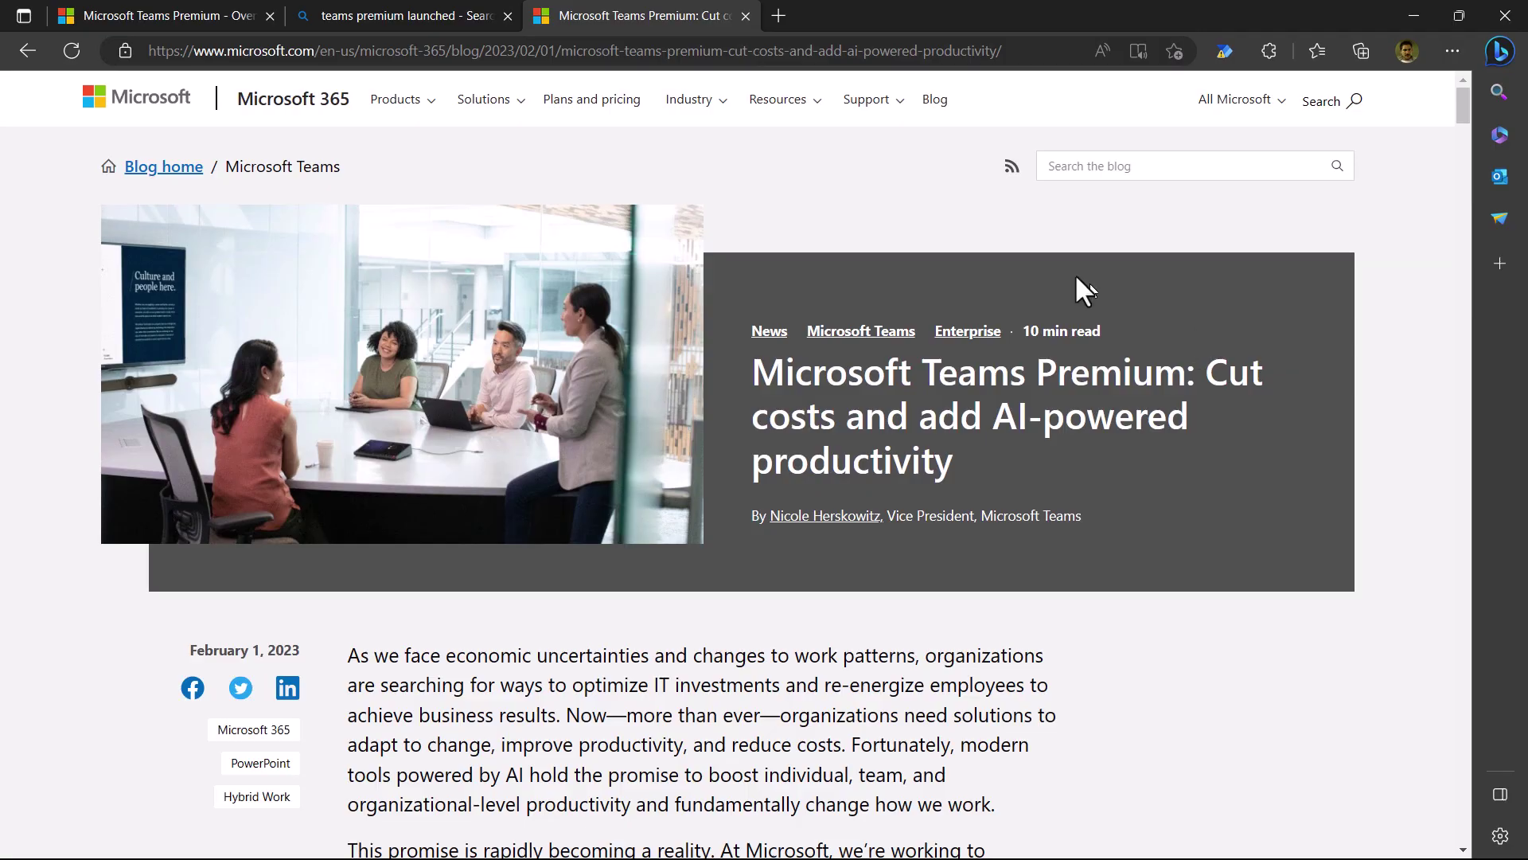
# Step: Scroll the Teams Premium blog article and highlight the heading about AI-powered meetings
pyautogui.scroll(-10, 1198, 326)
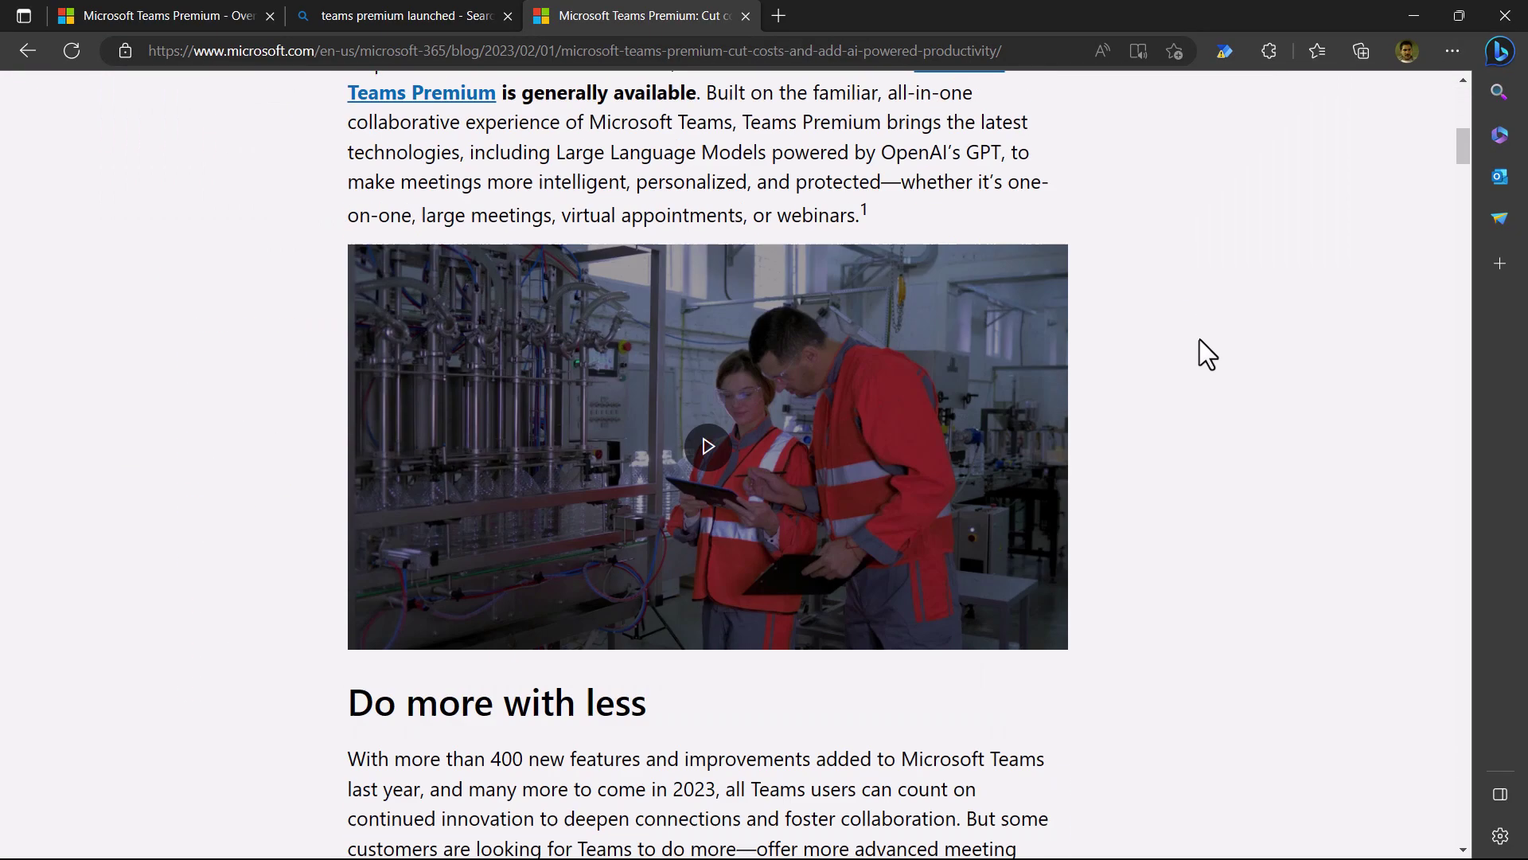
pyautogui.scroll(-4, 1200, 339)
pyautogui.scroll(-10, 1172, 355)
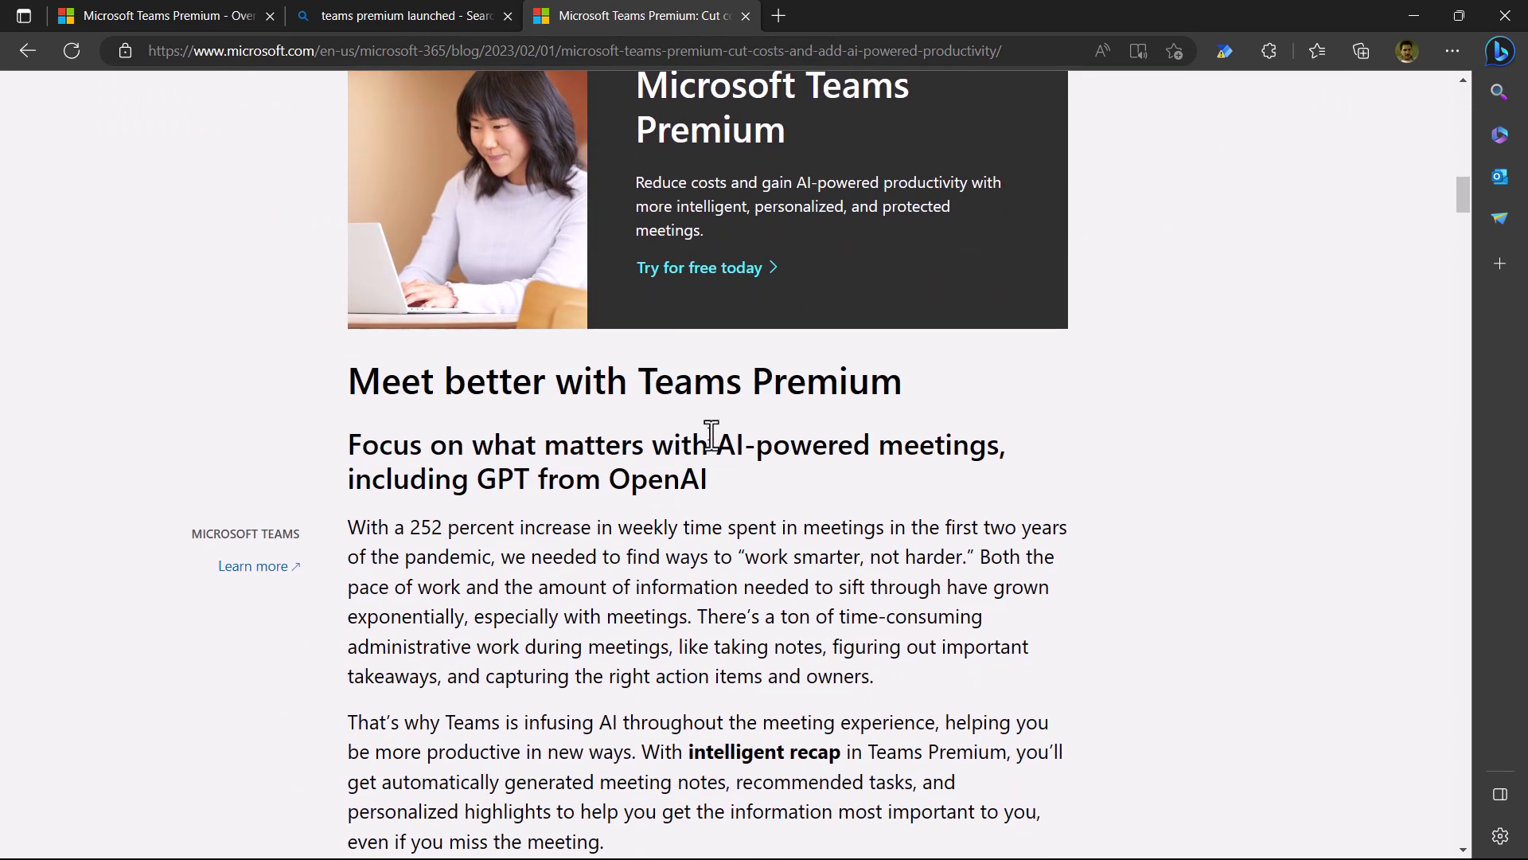
pyautogui.moveTo(714, 436); pyautogui.dragTo(723, 489)
pyautogui.click(541, 468)
pyautogui.scroll(-10, 589, 481)
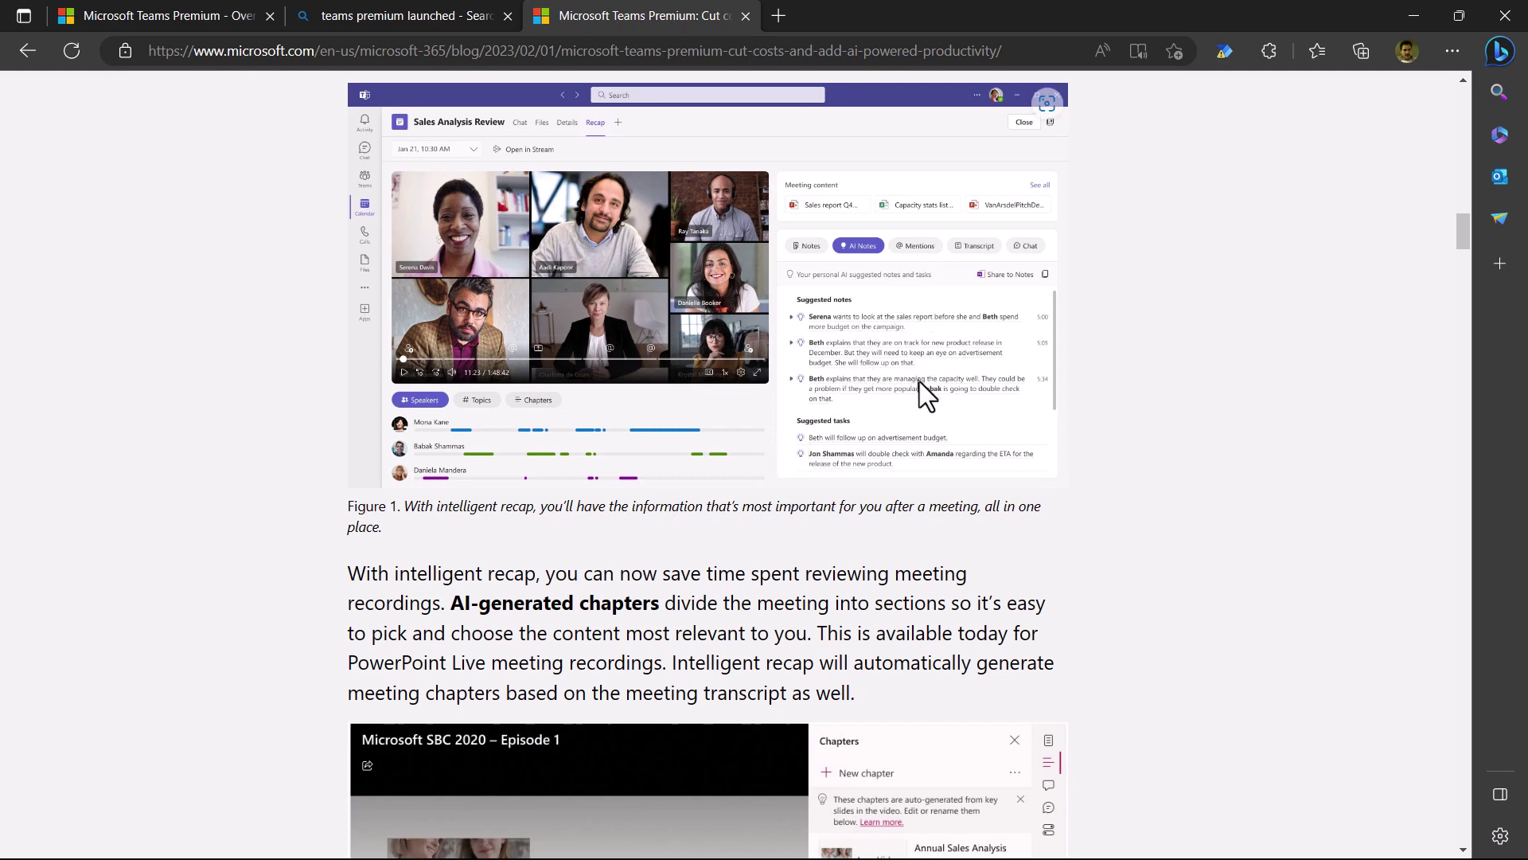
pyautogui.scroll(5, 947, 404)
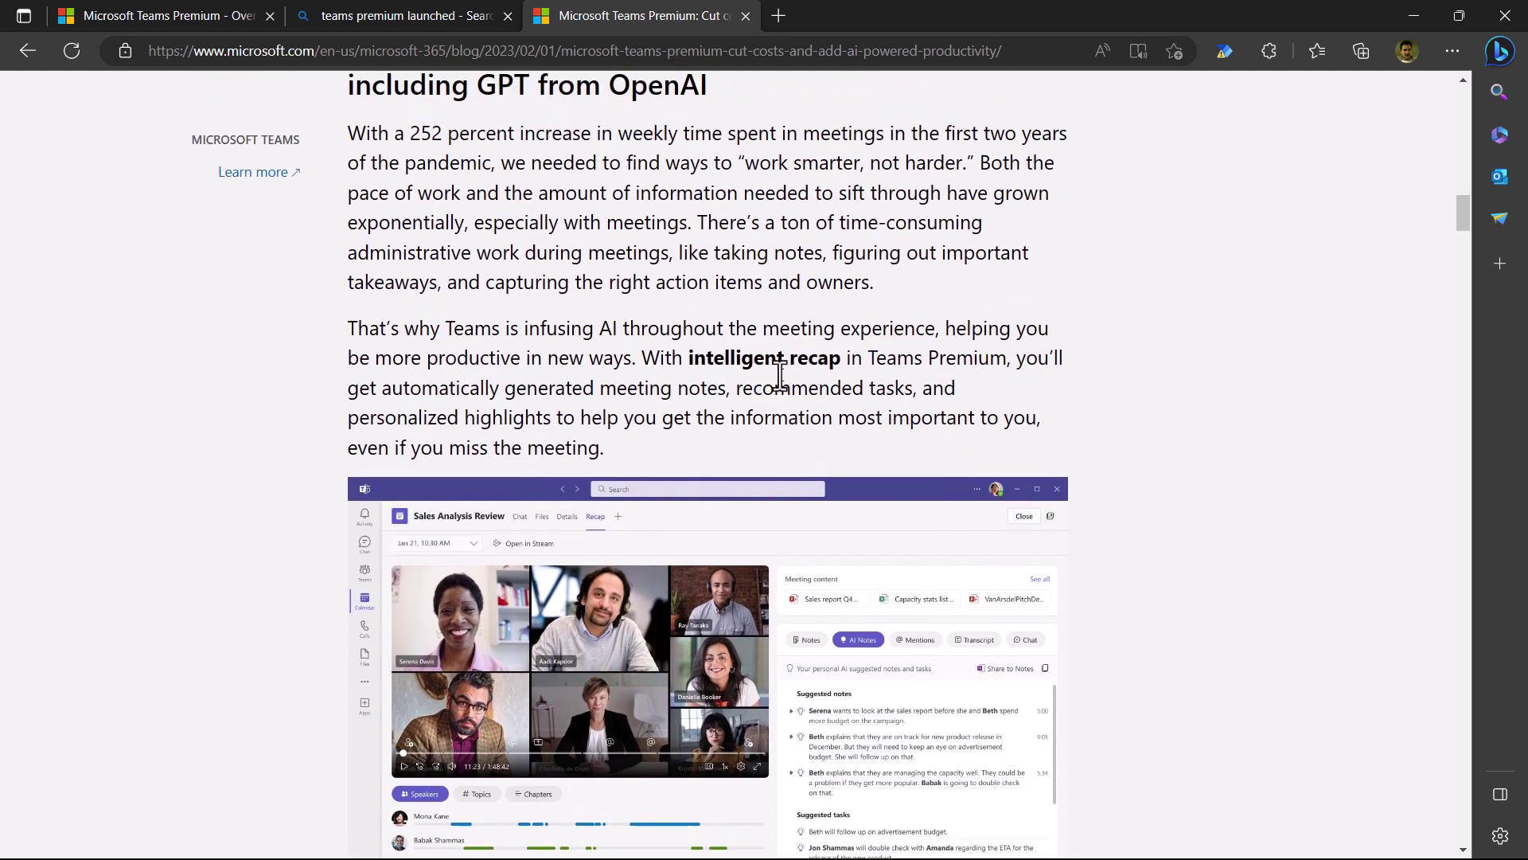
pyautogui.scroll(-10, 758, 382)
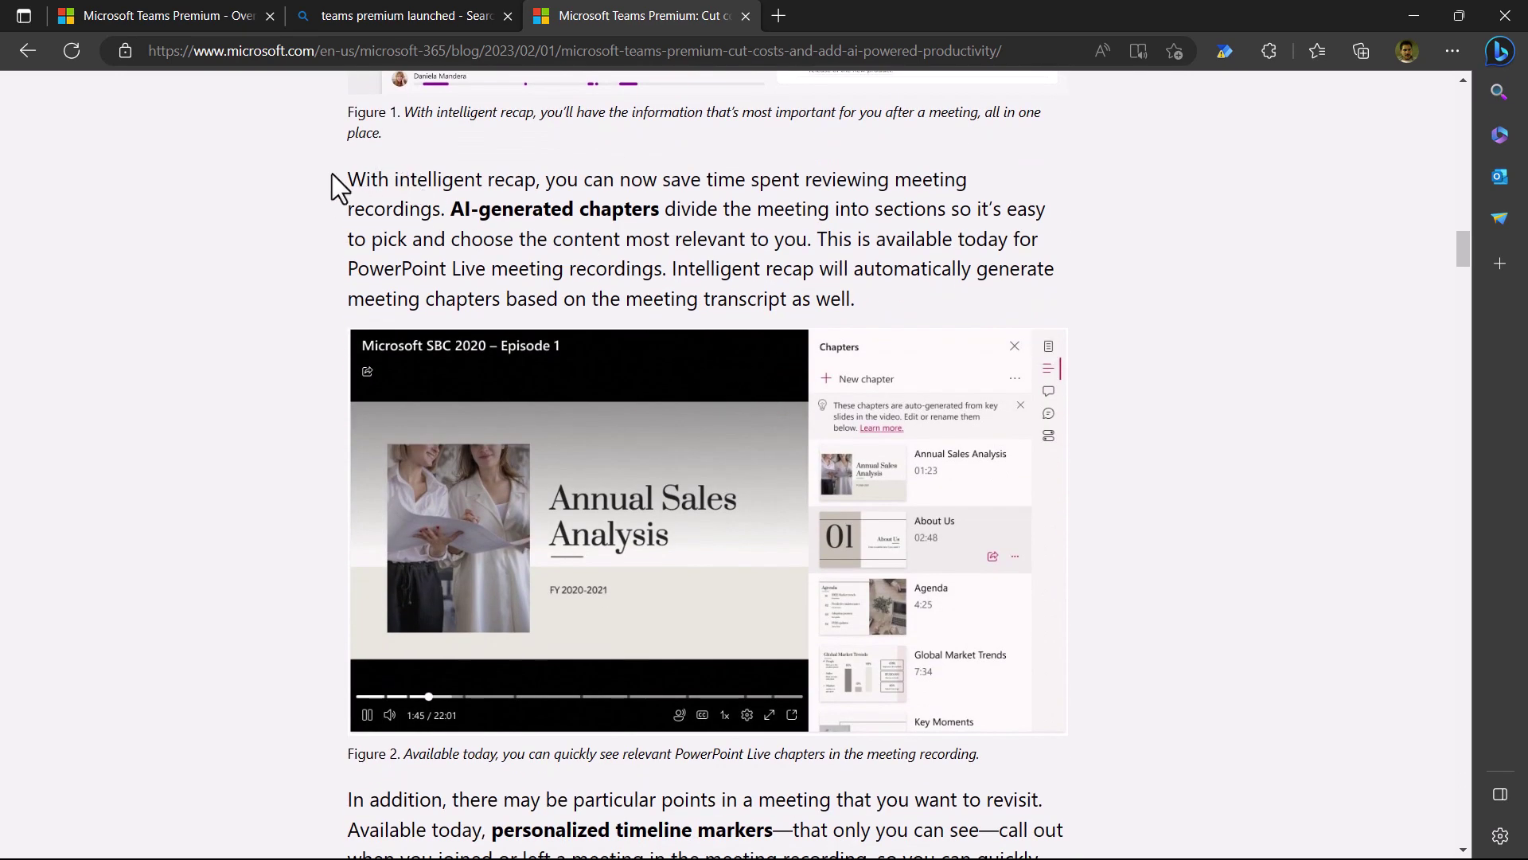
# Step: Highlight passages on AI-generated chapters, speaker timeline markers and AI notes, then return to Teams
pyautogui.moveTo(450, 213); pyautogui.dragTo(909, 307)
pyautogui.scroll(-5, 865, 312)
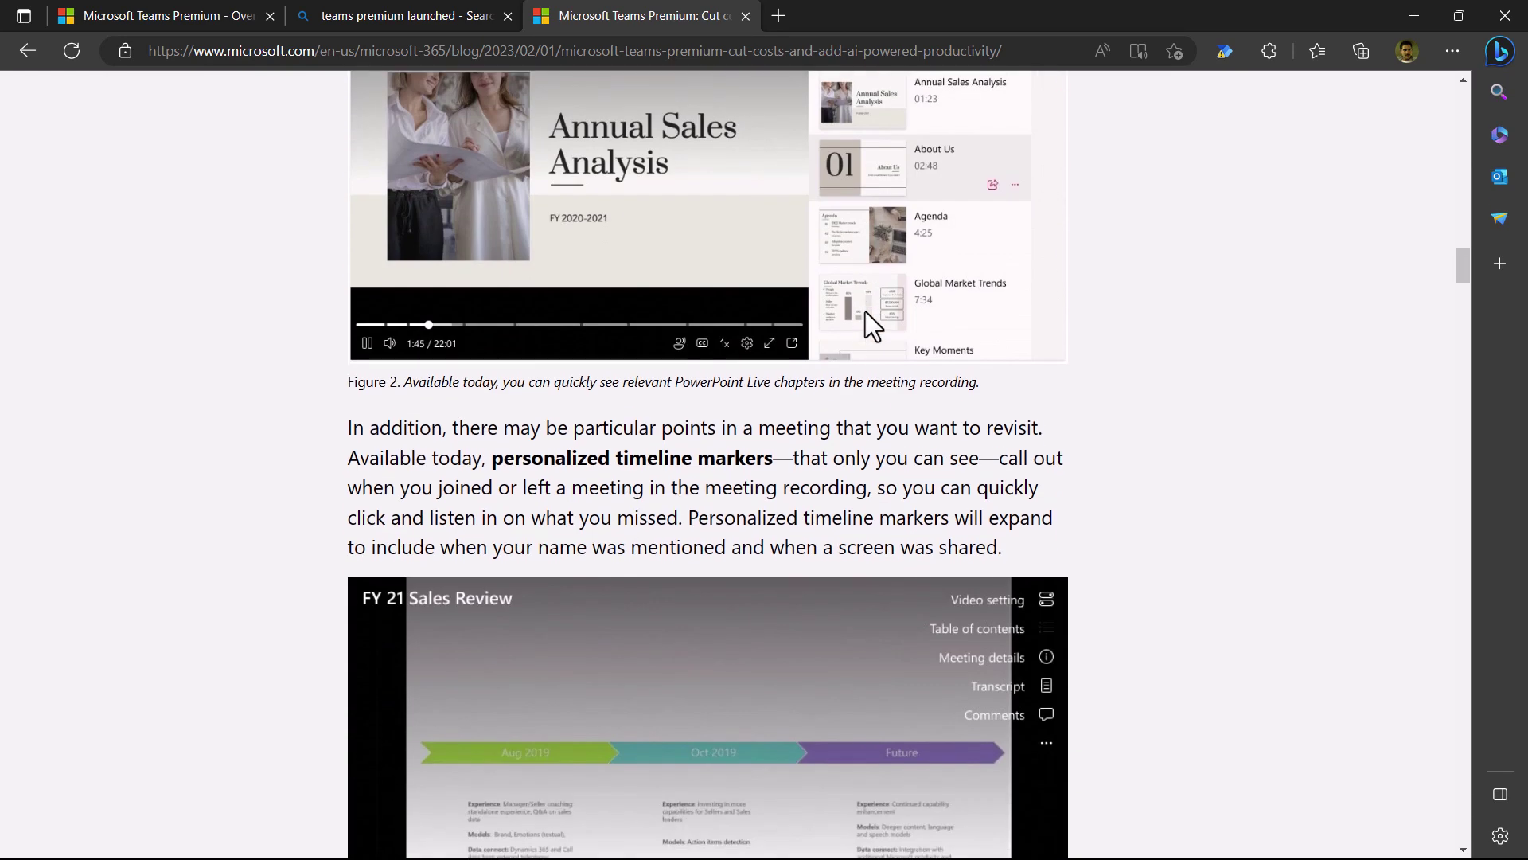
pyautogui.scroll(-10, 518, 475)
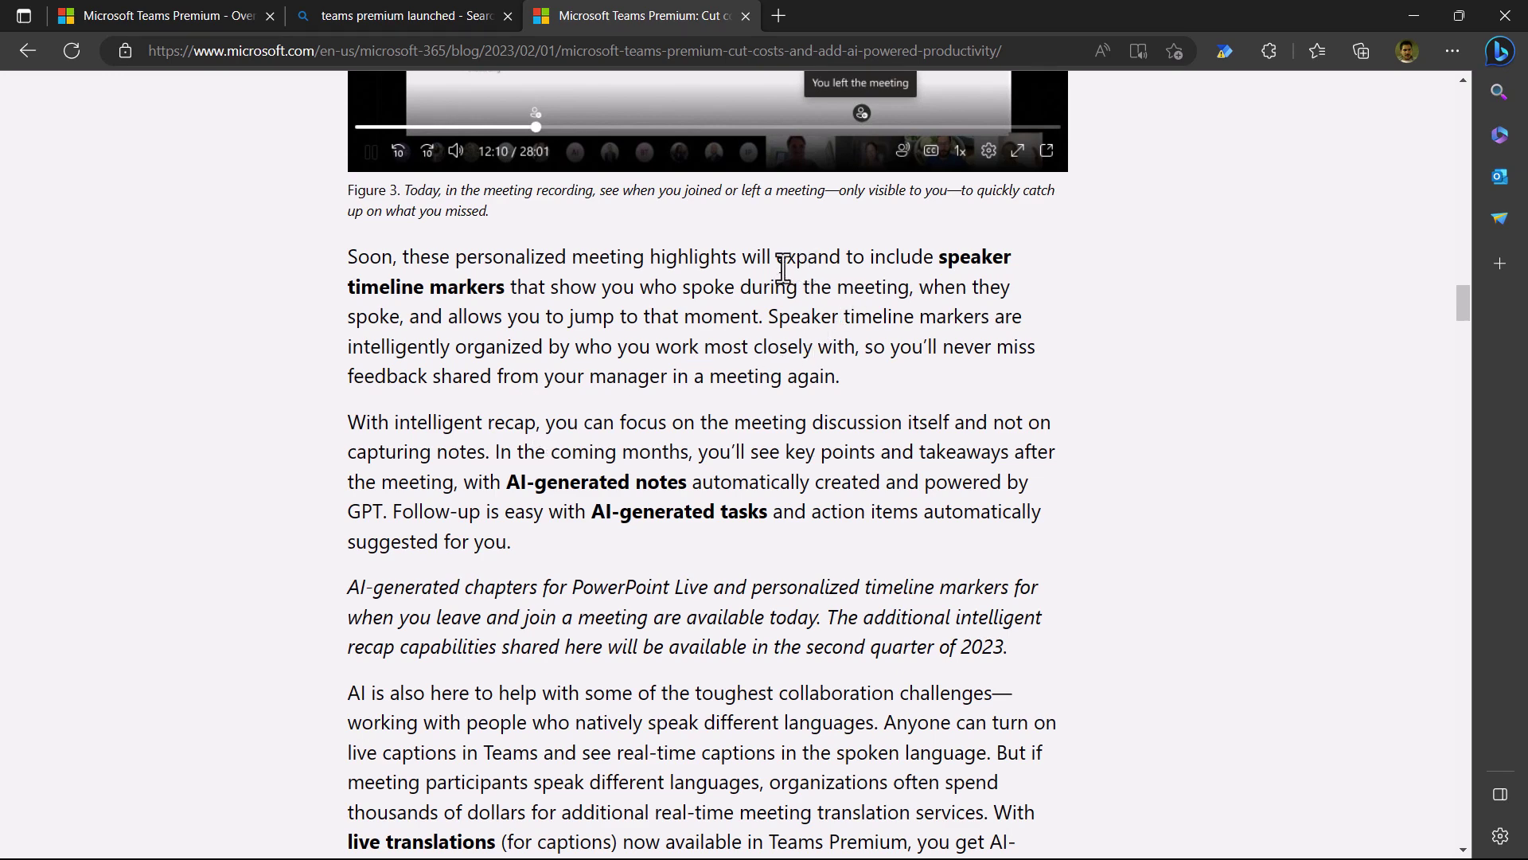
pyautogui.moveTo(783, 257); pyautogui.dragTo(921, 294)
pyautogui.scroll(5, 914, 340)
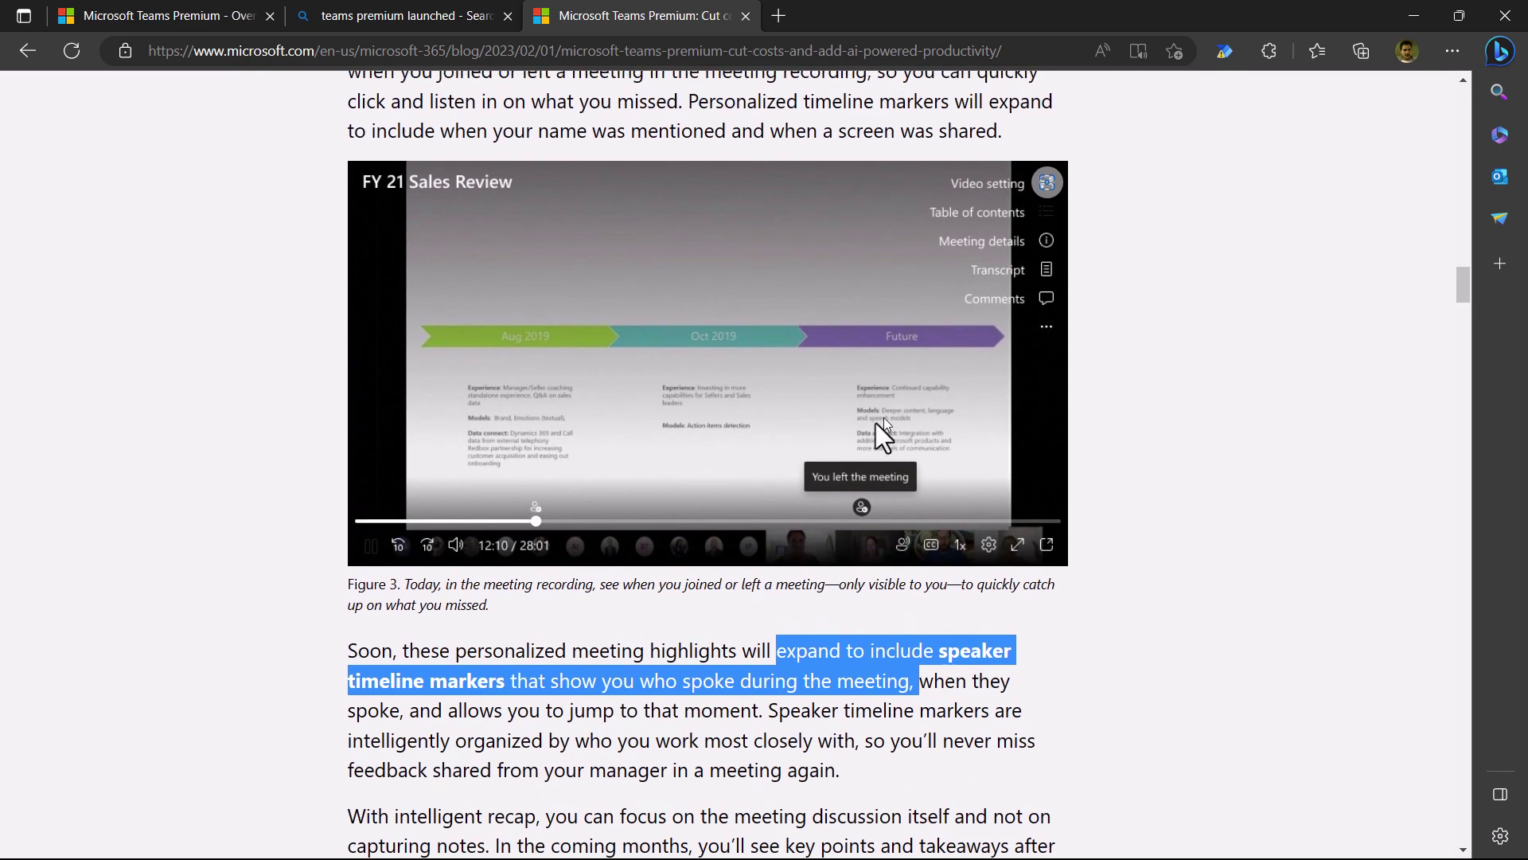
pyautogui.scroll(-9, 806, 587)
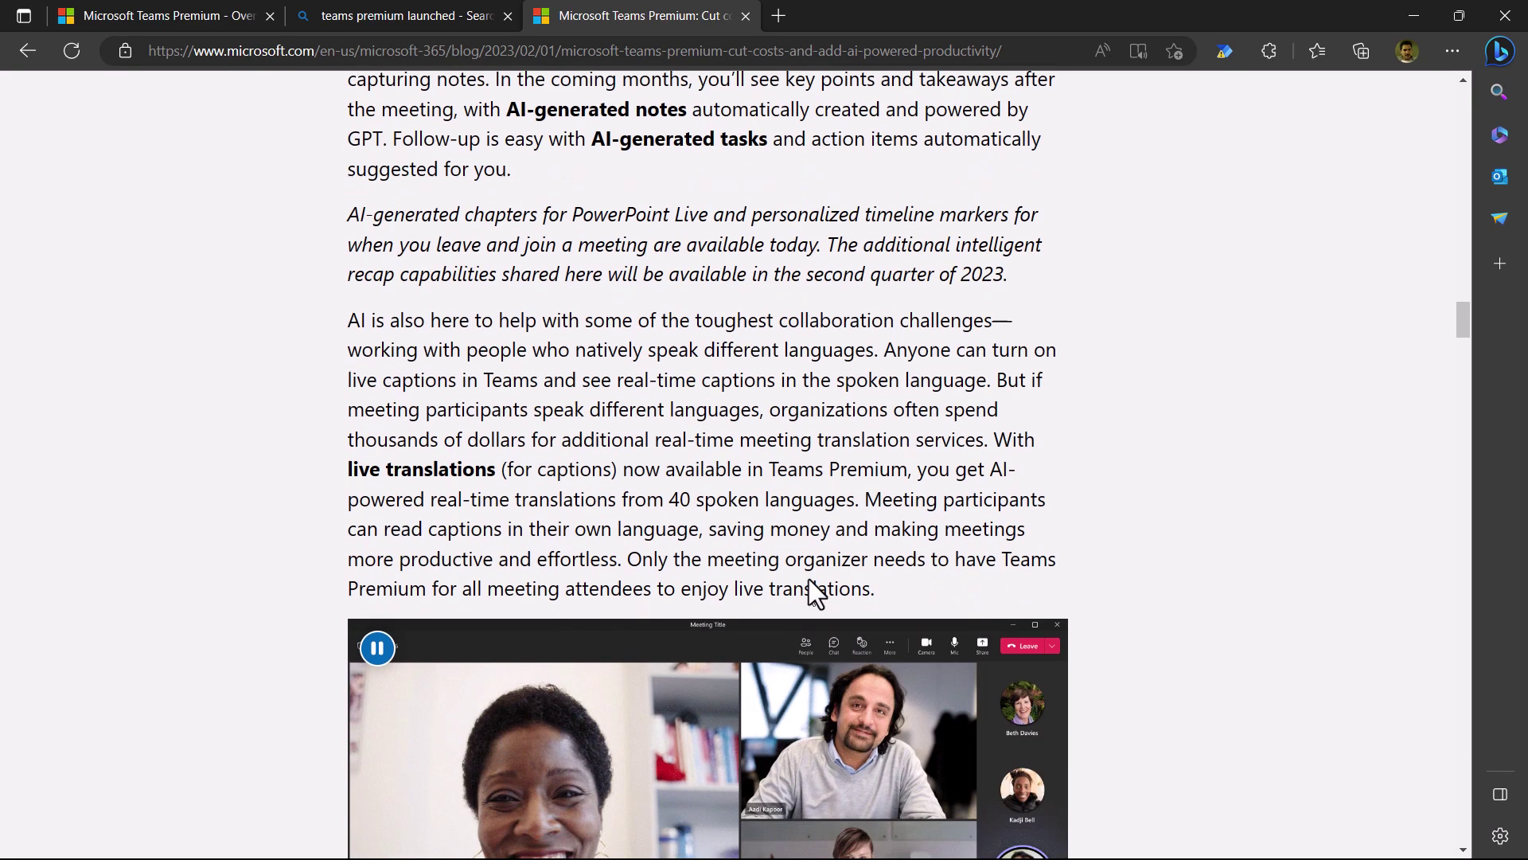
pyautogui.scroll(5, 804, 443)
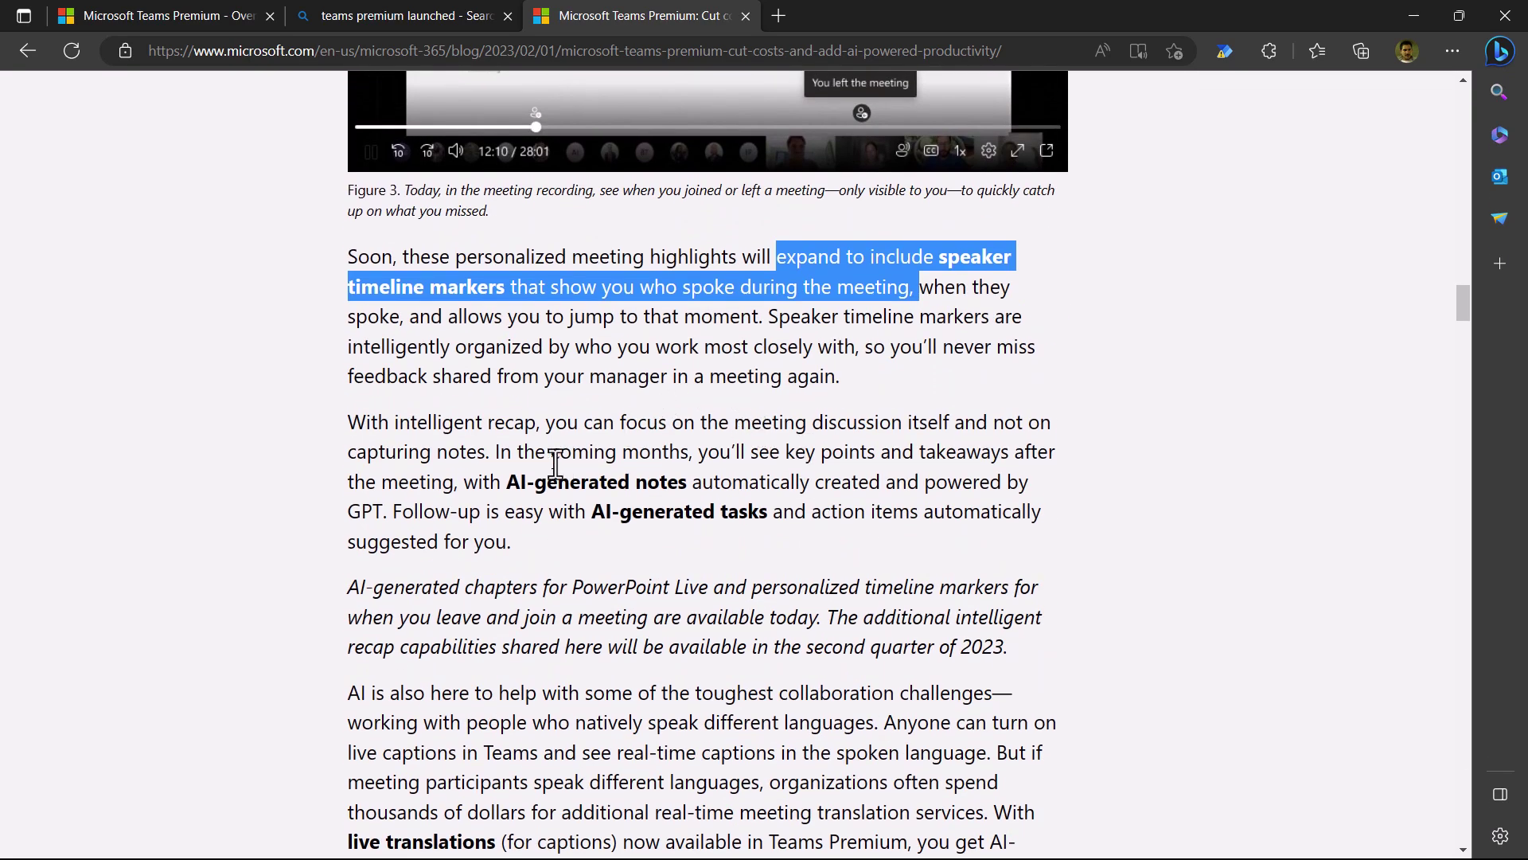
pyautogui.moveTo(508, 481); pyautogui.dragTo(1060, 680)
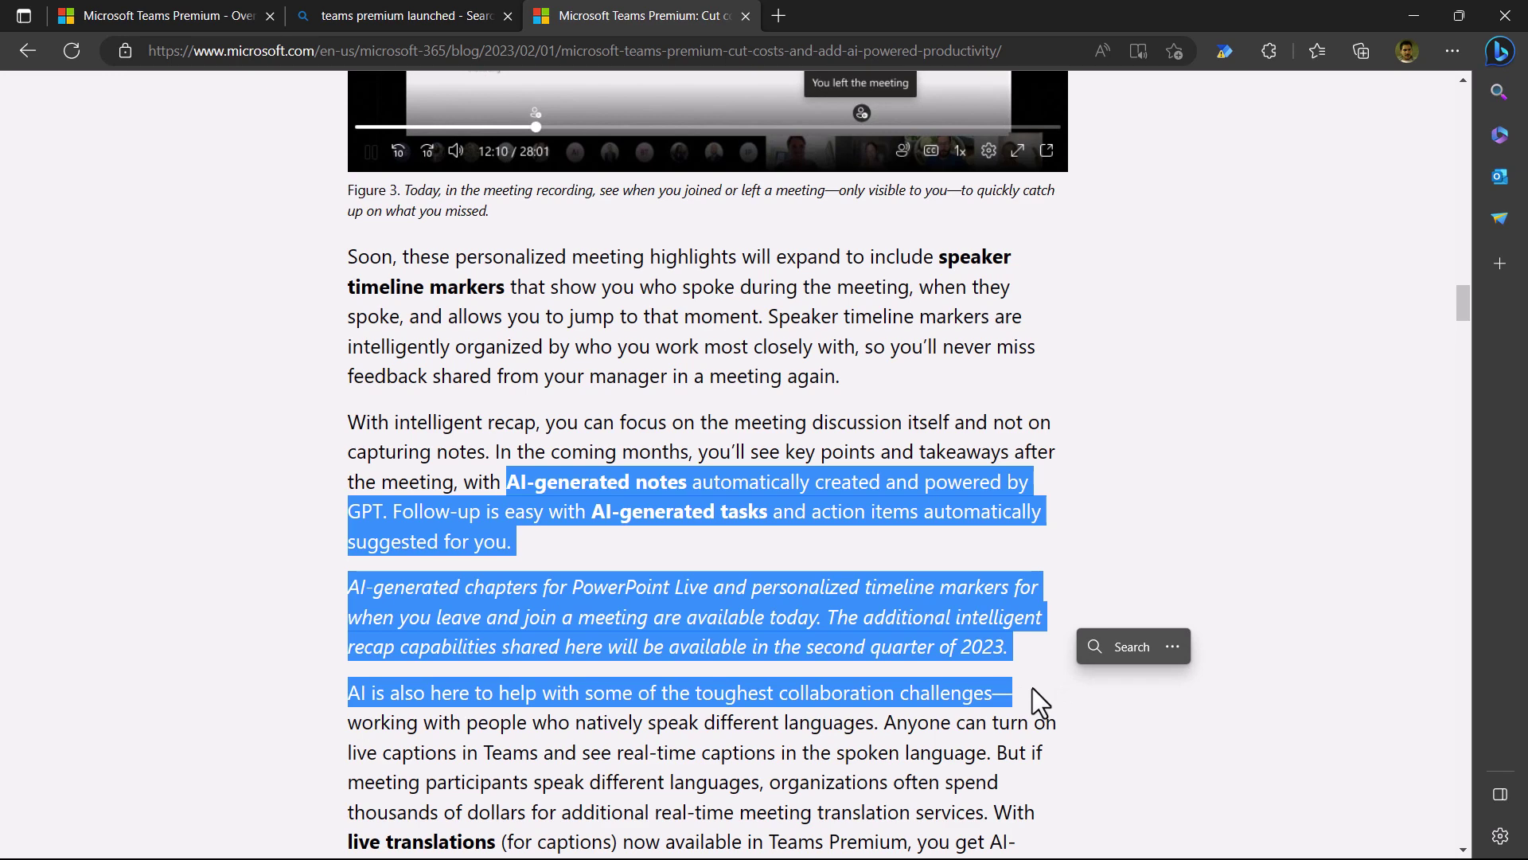
pyautogui.hotkey('alt', 'Tab')
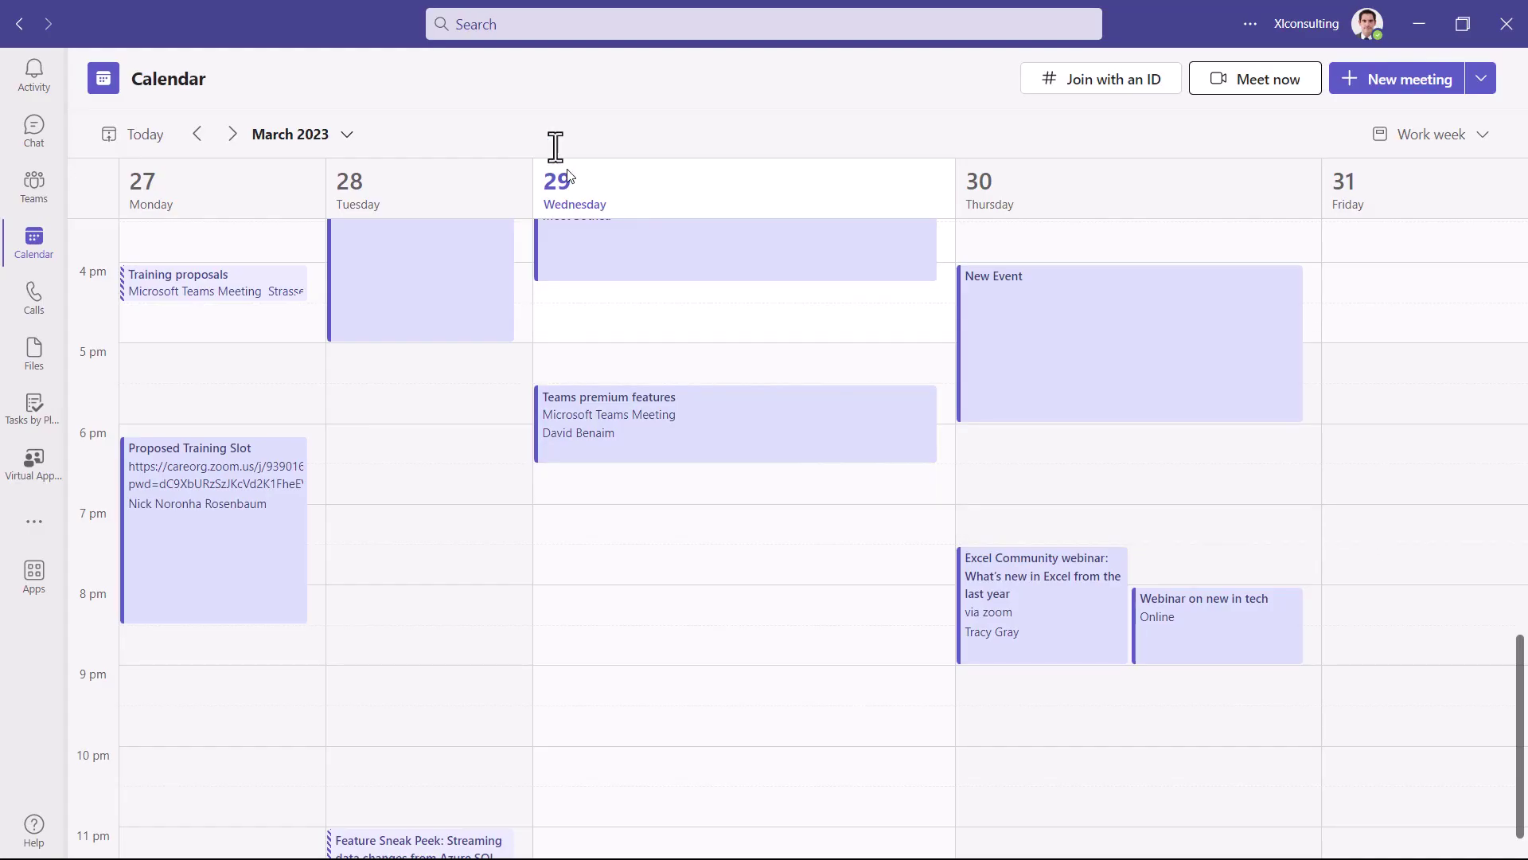
# Step: Start a Meet now instant meeting and join it from the themed pre-join screen
pyautogui.click(1262, 86)
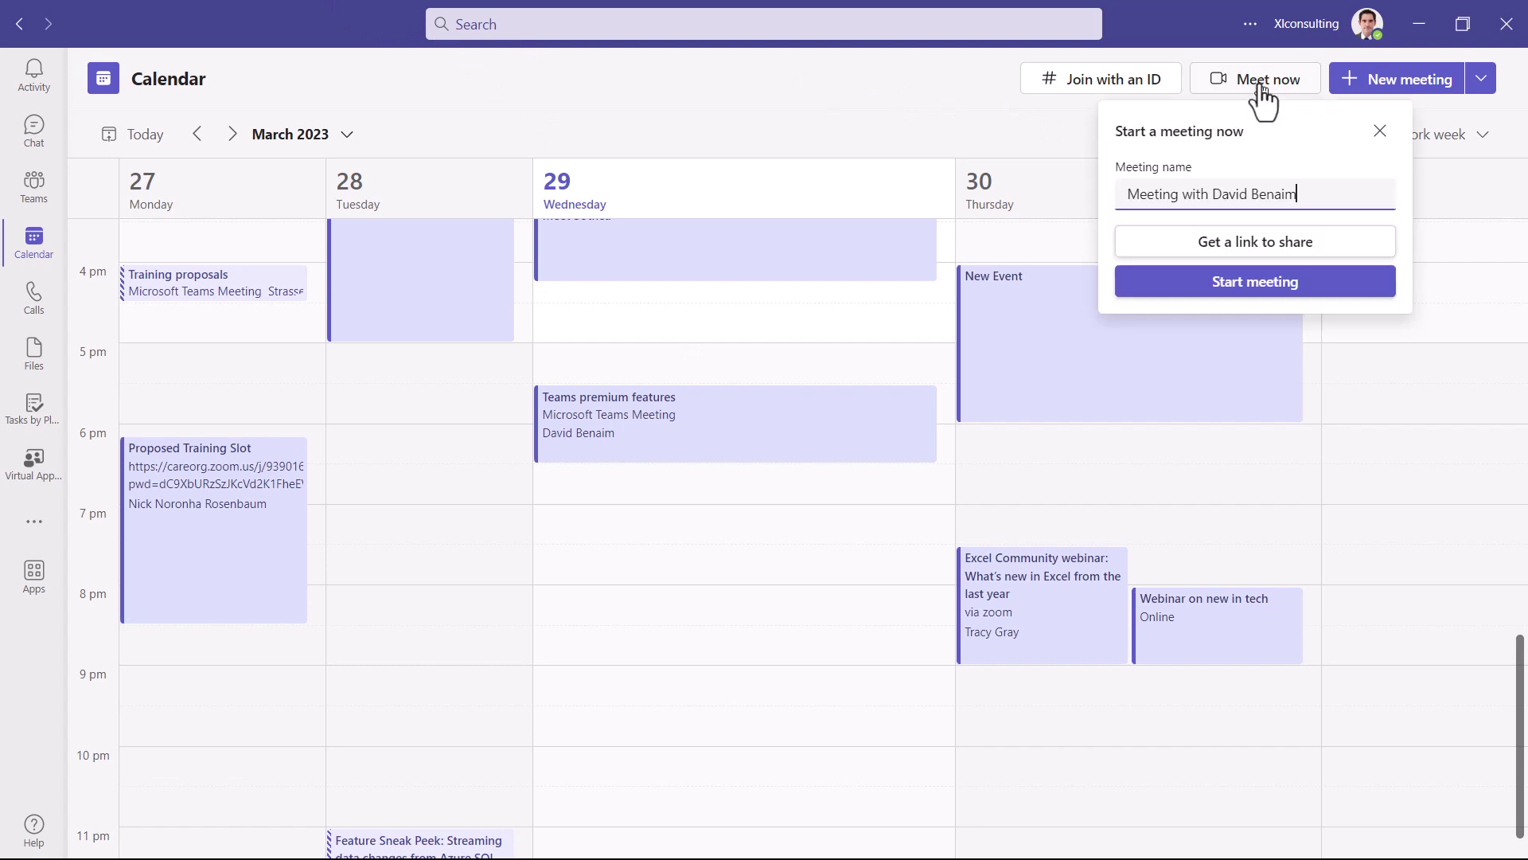
pyautogui.click(1224, 284)
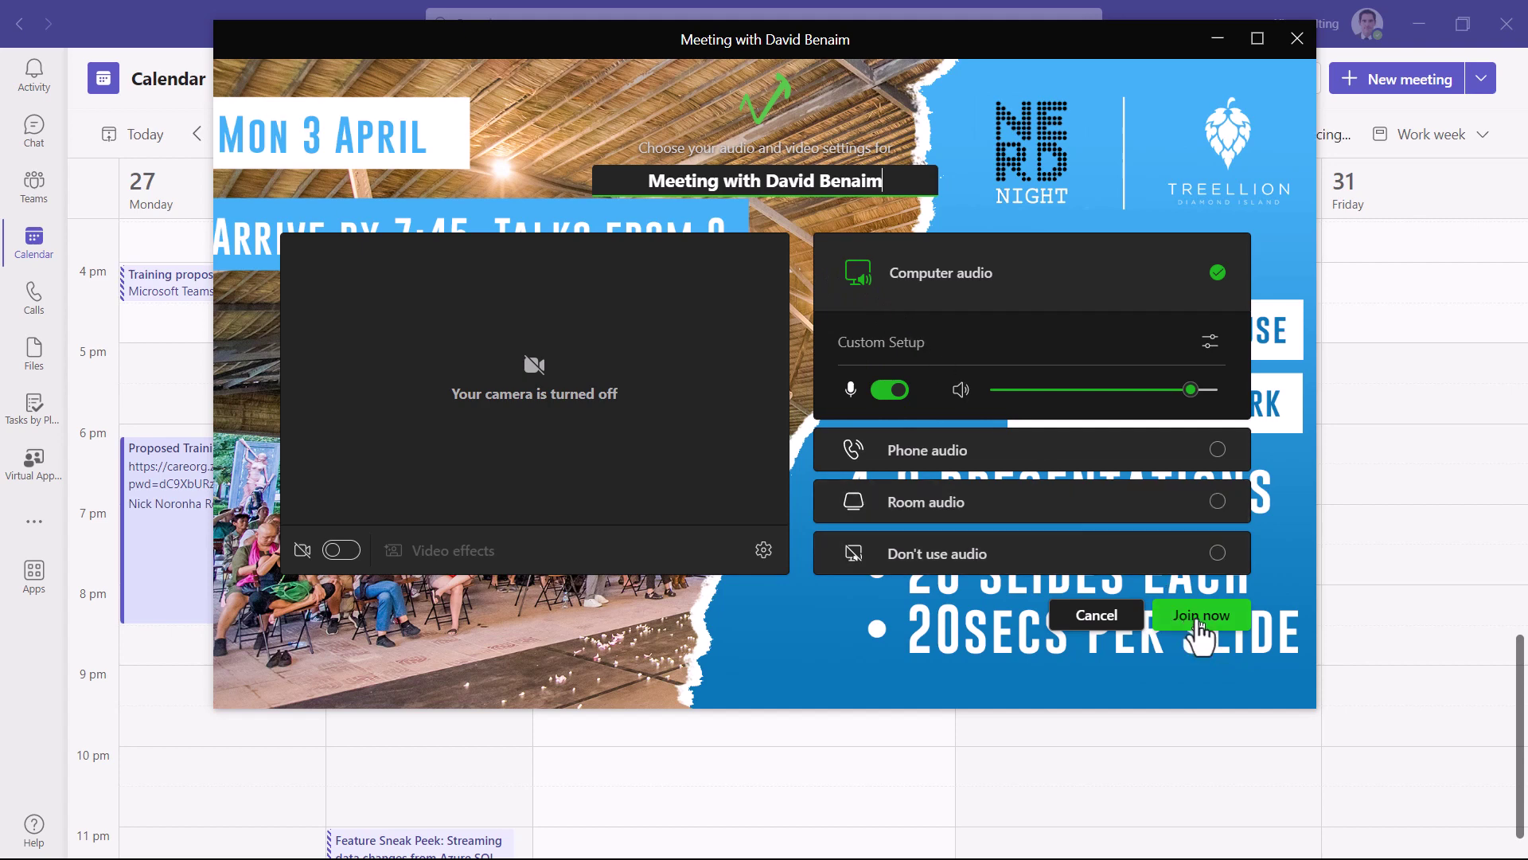
pyautogui.click(1199, 629)
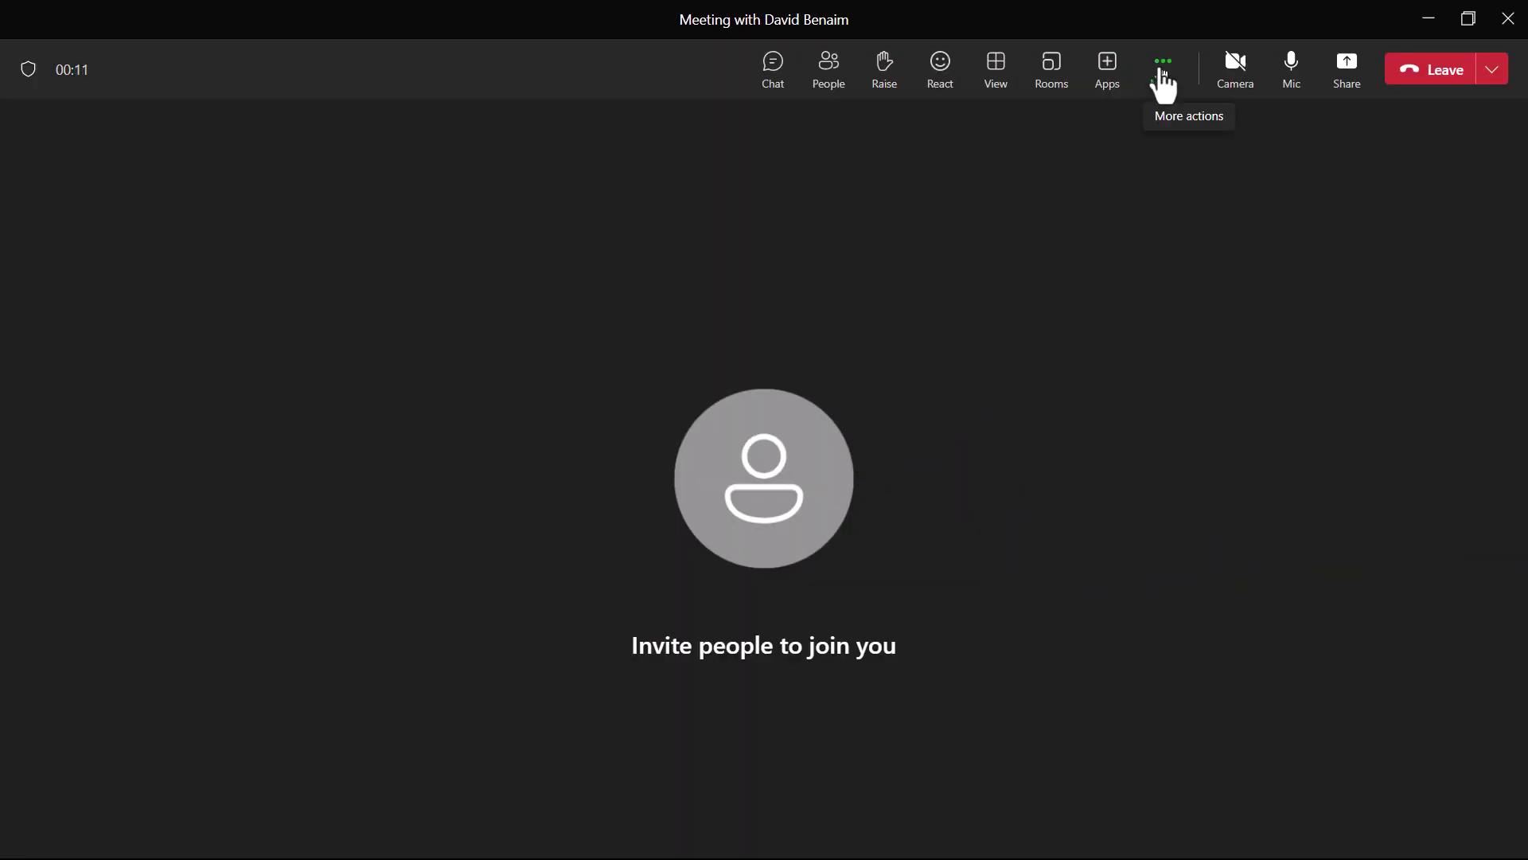
# Step: Show the meeting's Video effects panel and scroll through its backgrounds and filters
pyautogui.click(1163, 79)
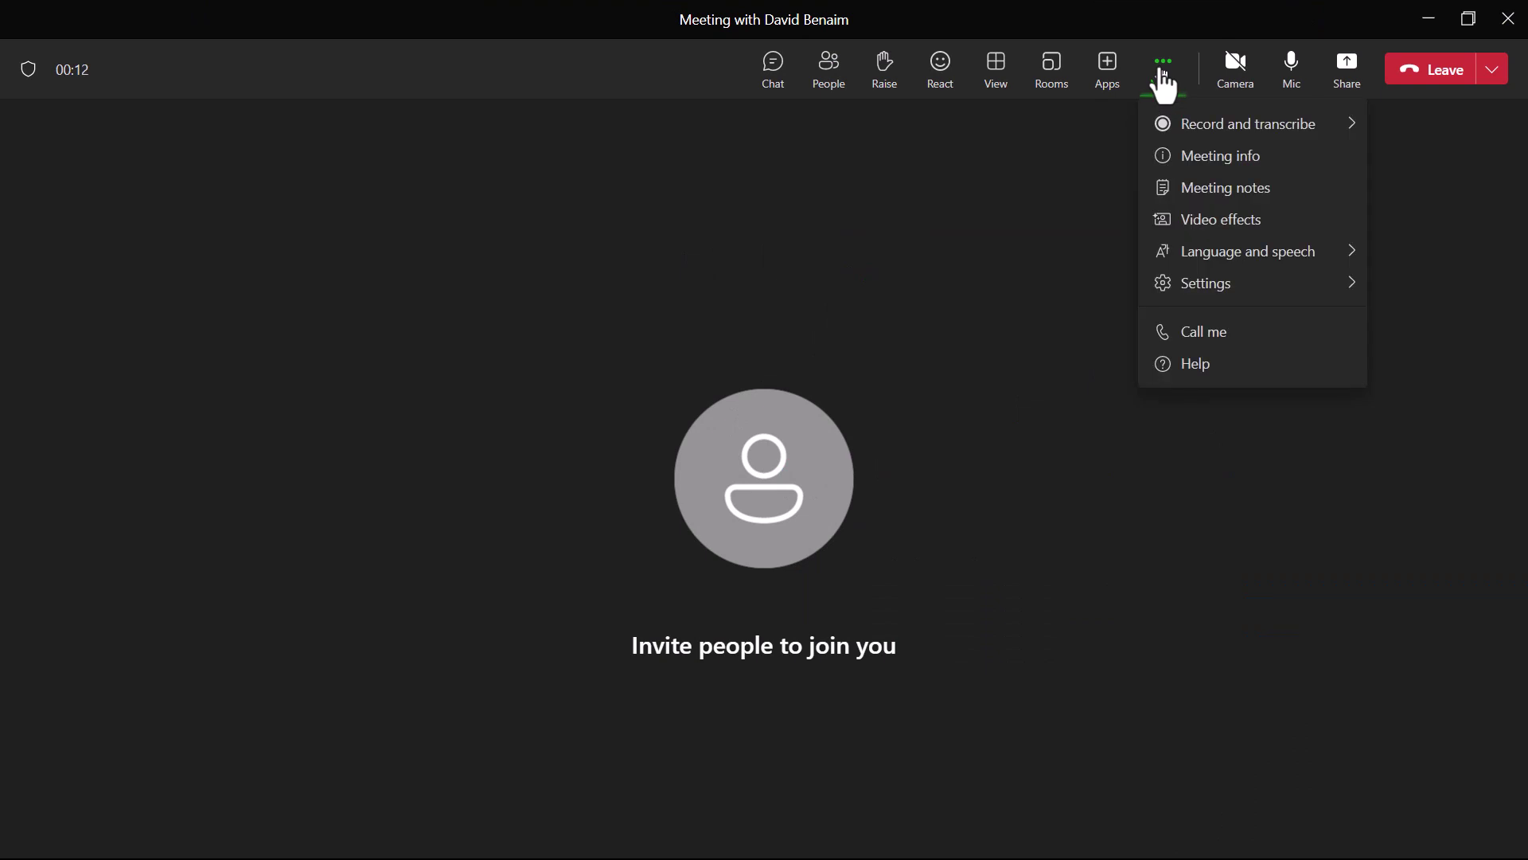
pyautogui.click(1247, 223)
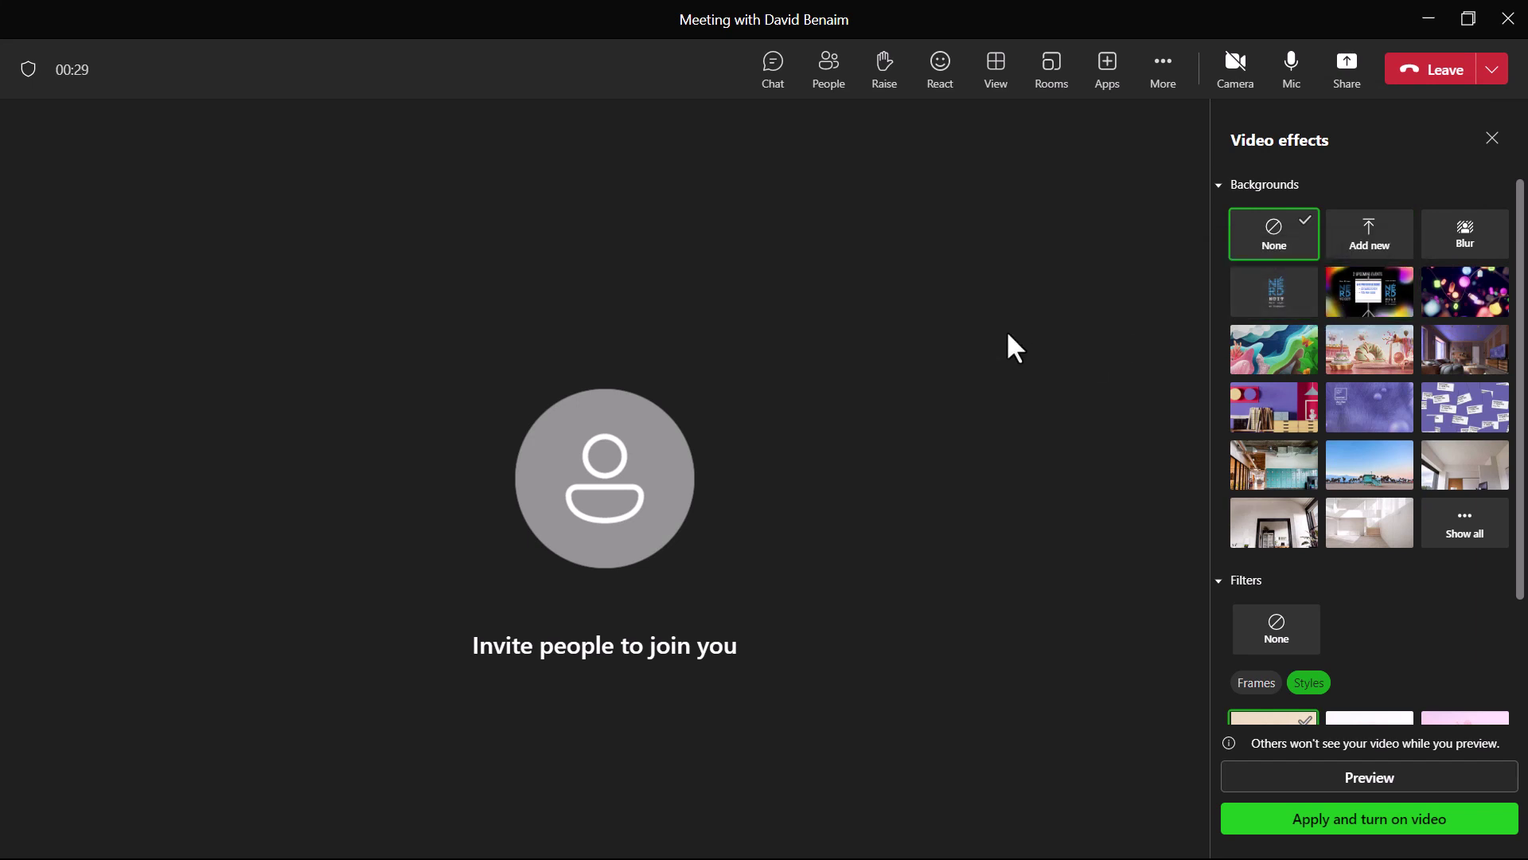
pyautogui.scroll(-2, 1302, 551)
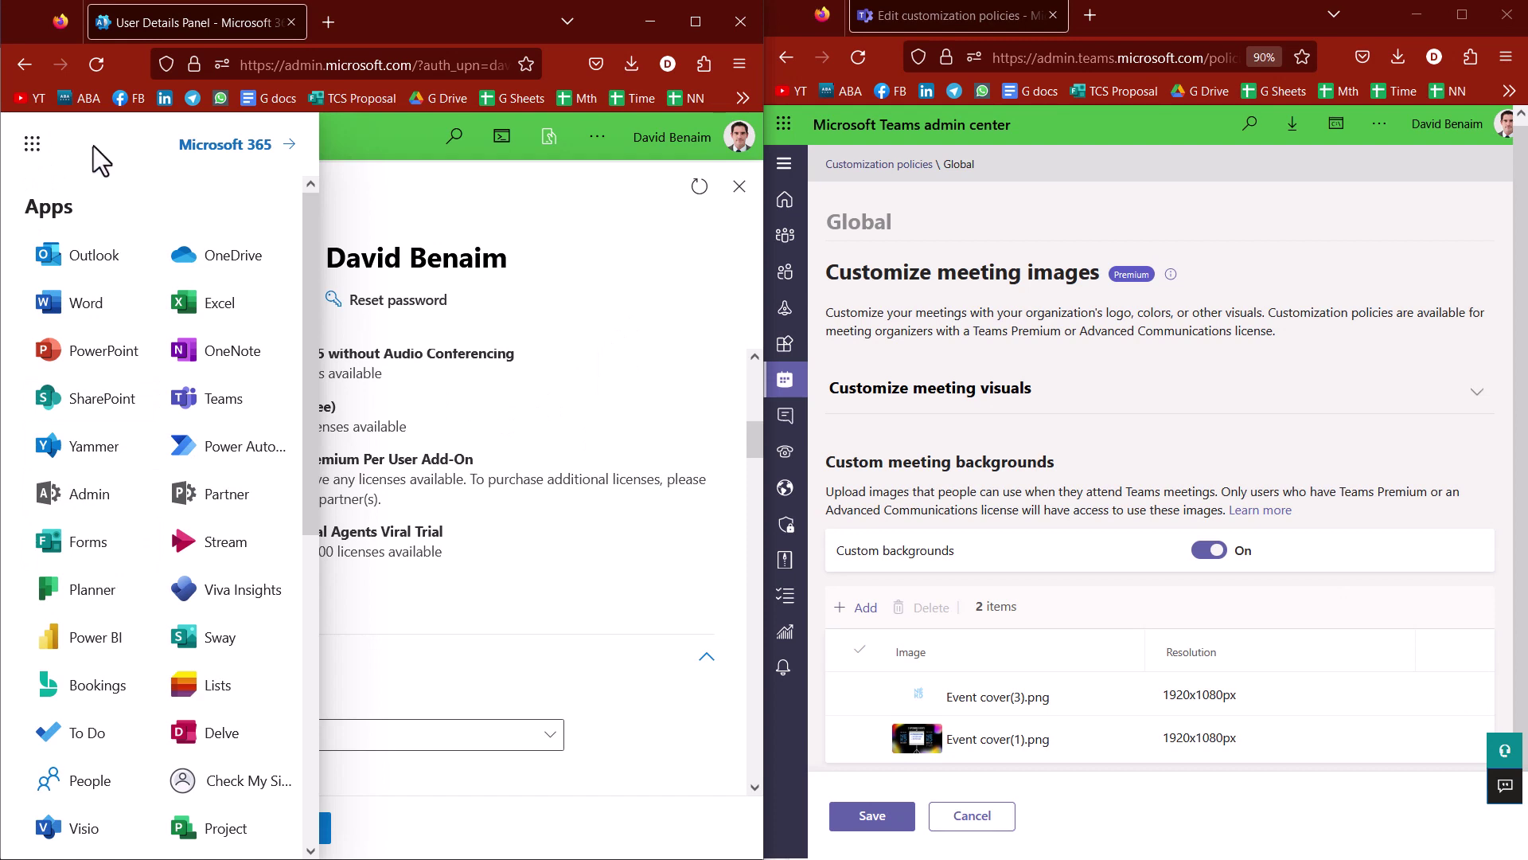
# Step: Maximize the admin center and open the Global (Org-wide default) customization policy's meeting visuals
pyautogui.click(28, 145)
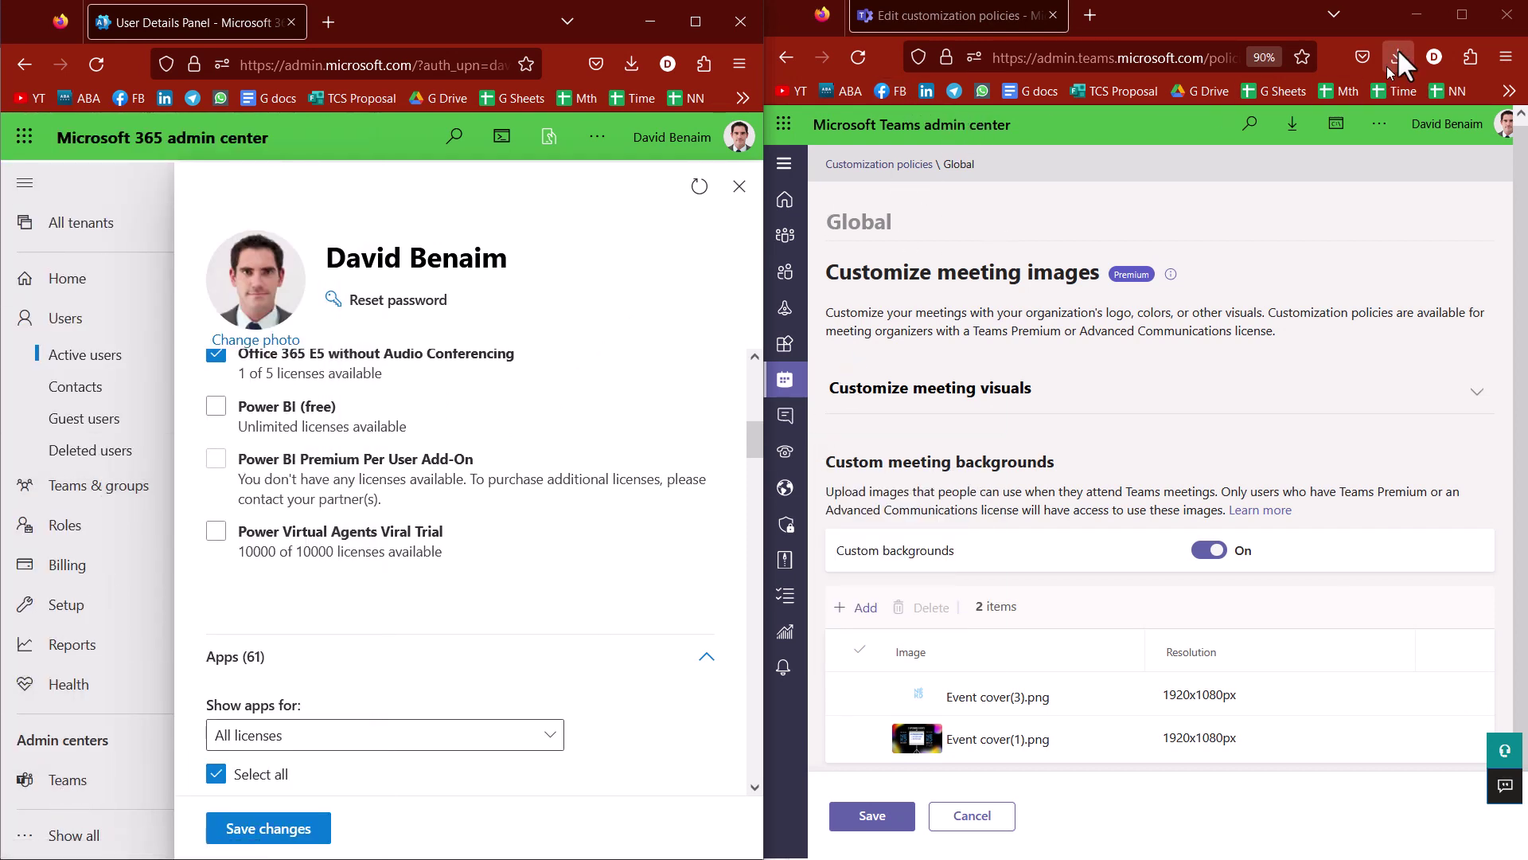
pyautogui.click(1462, 14)
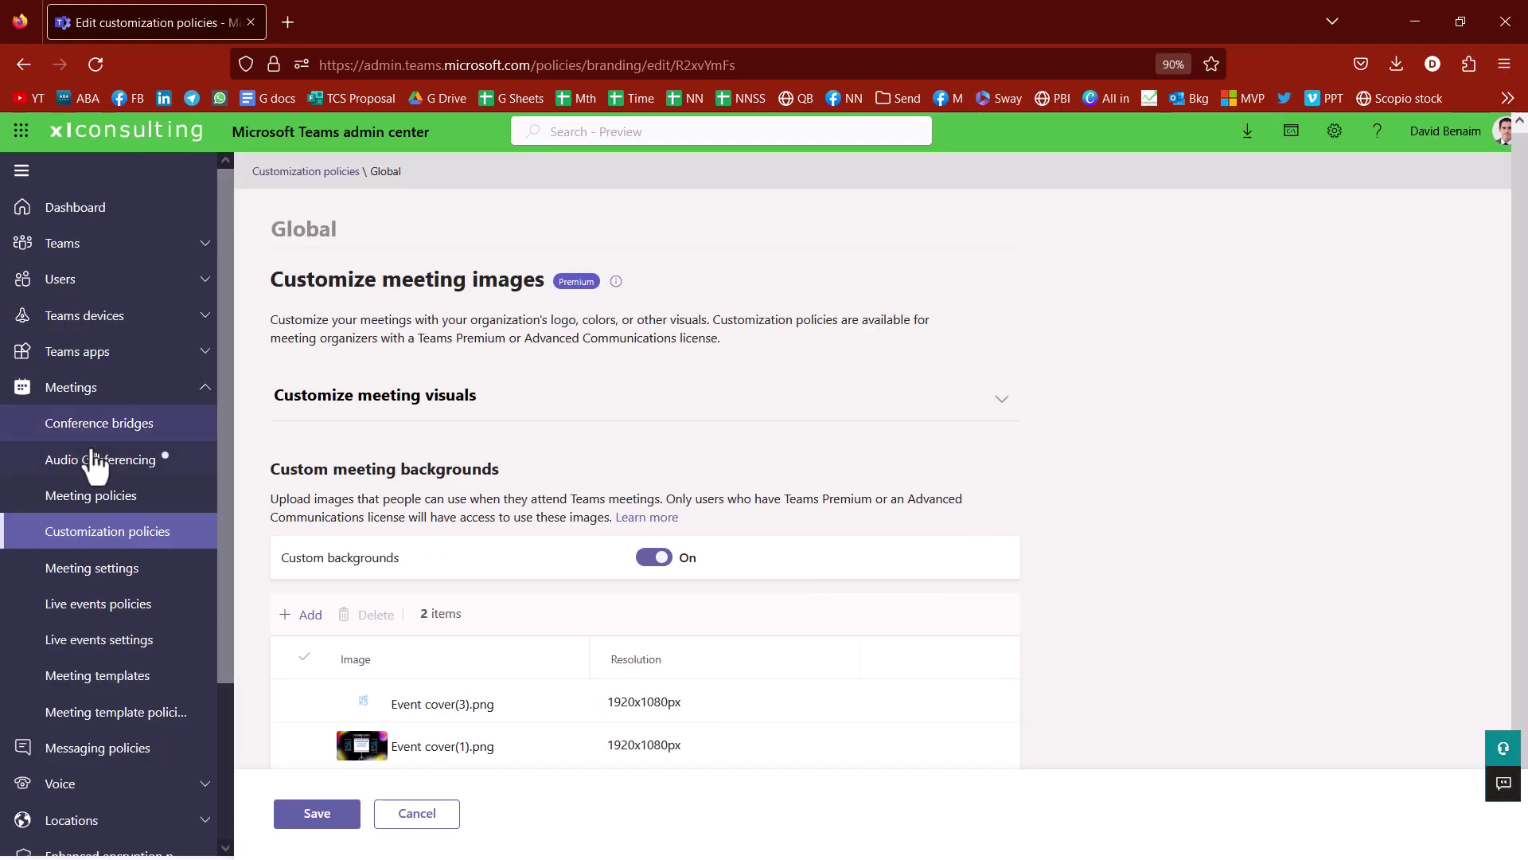
pyautogui.click(104, 538)
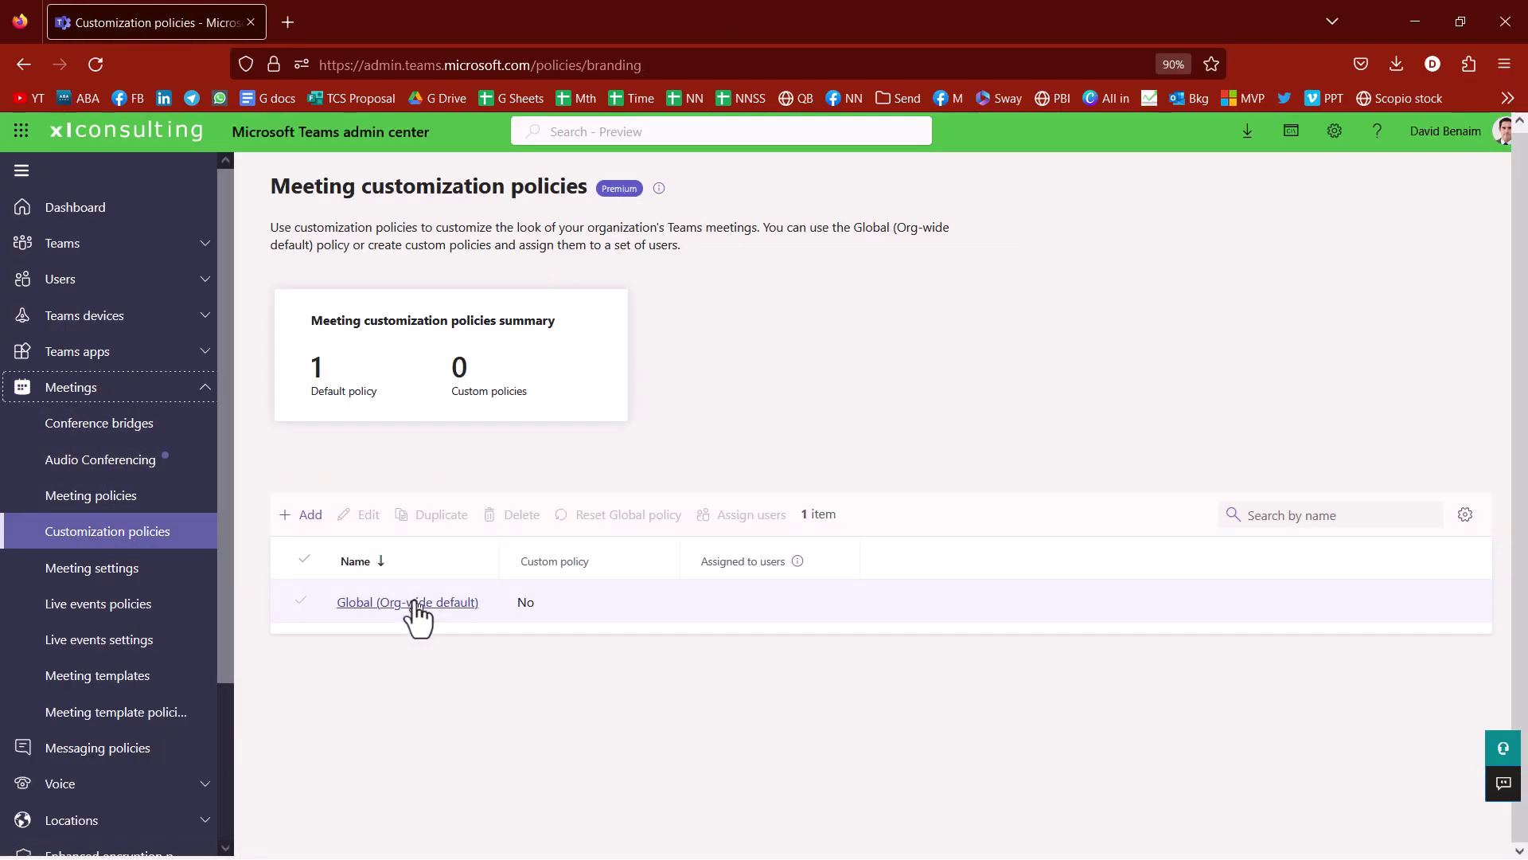
pyautogui.click(415, 603)
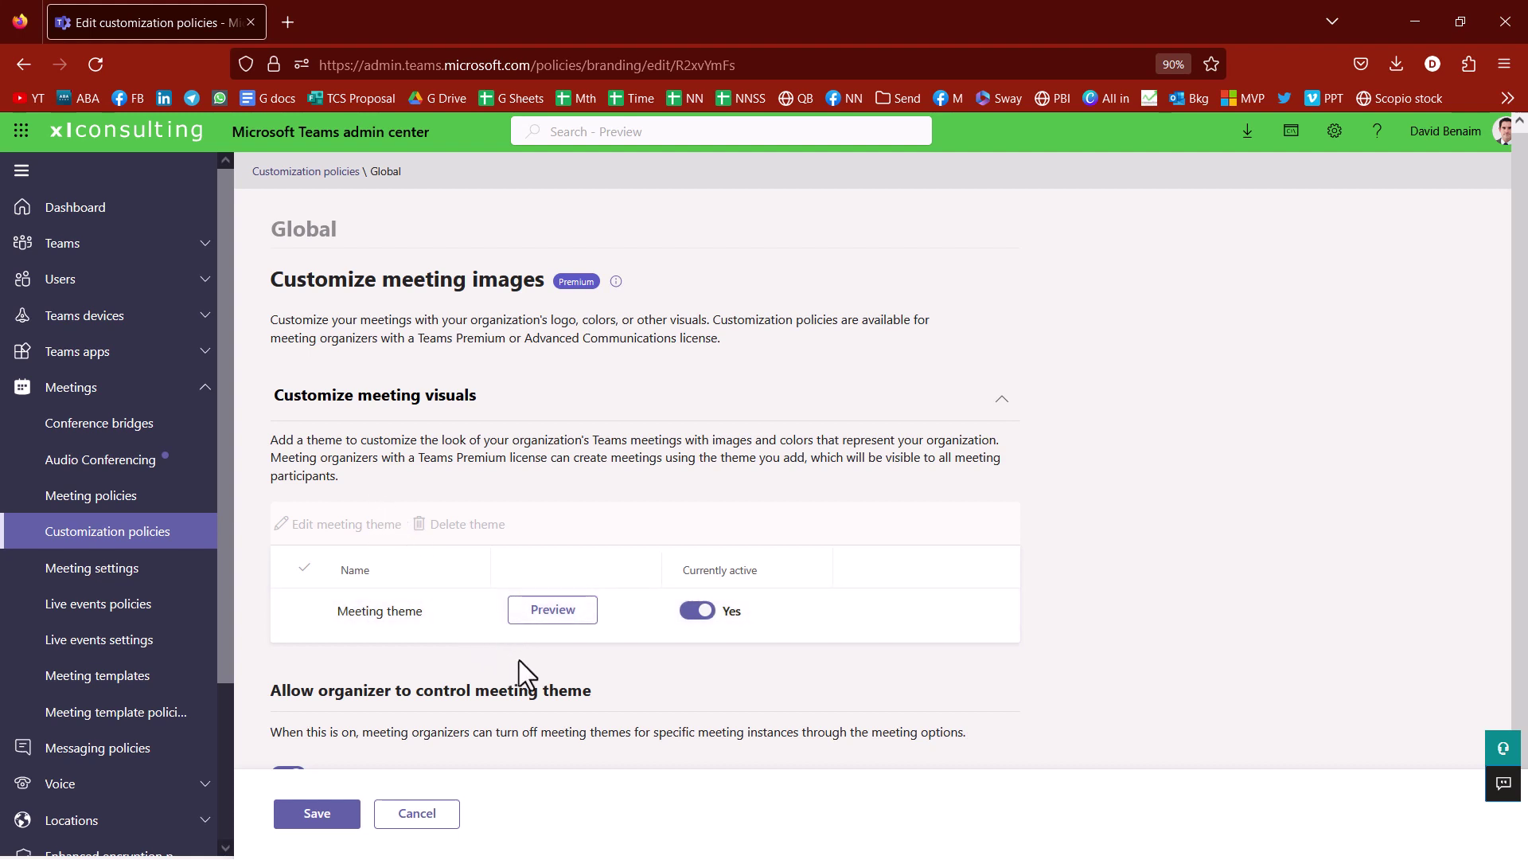
pyautogui.click(557, 614)
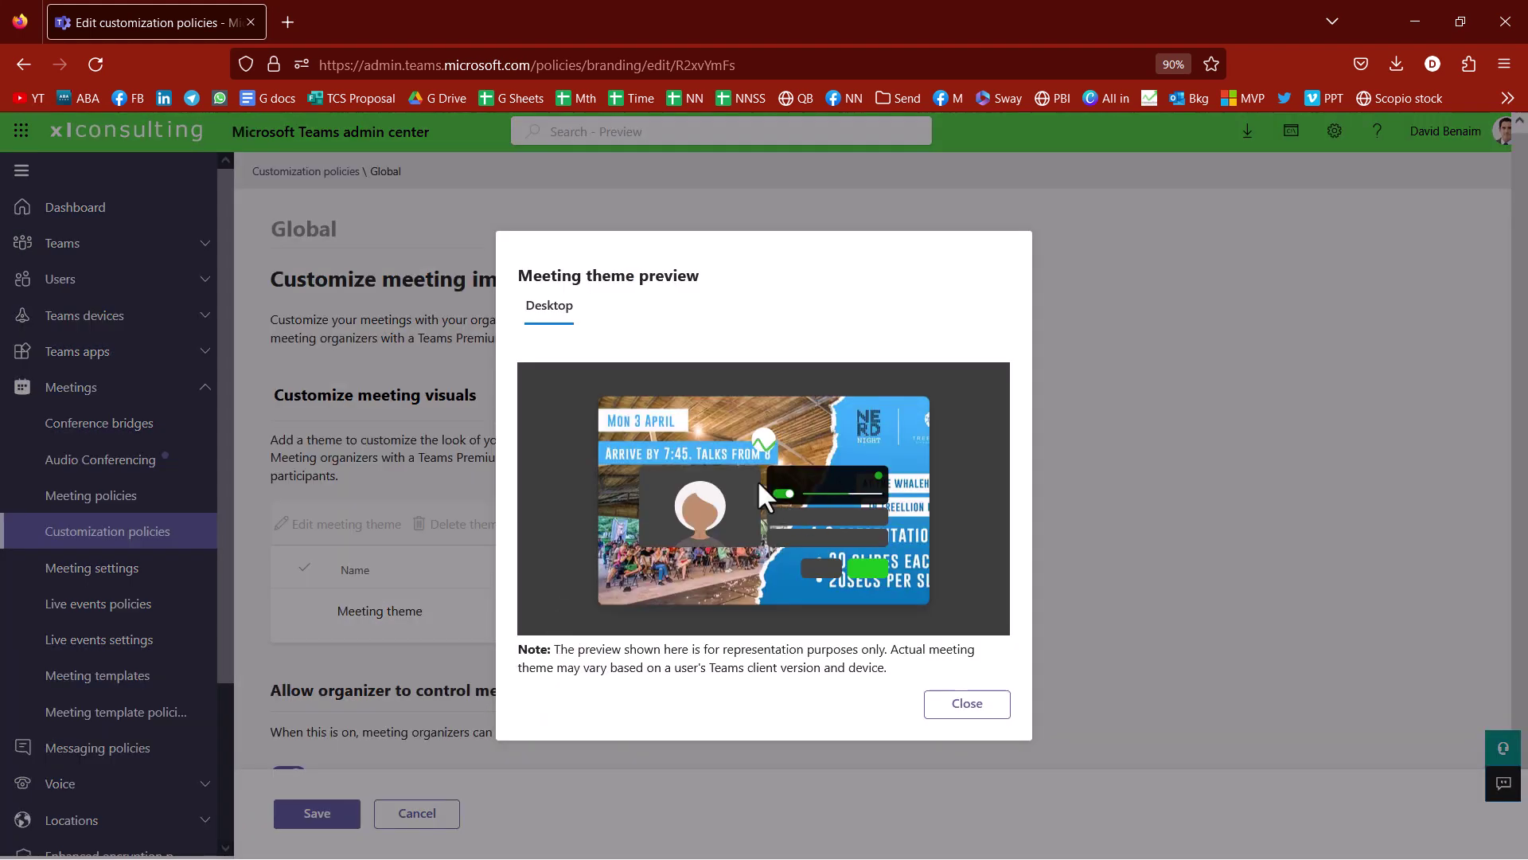
pyautogui.click(949, 704)
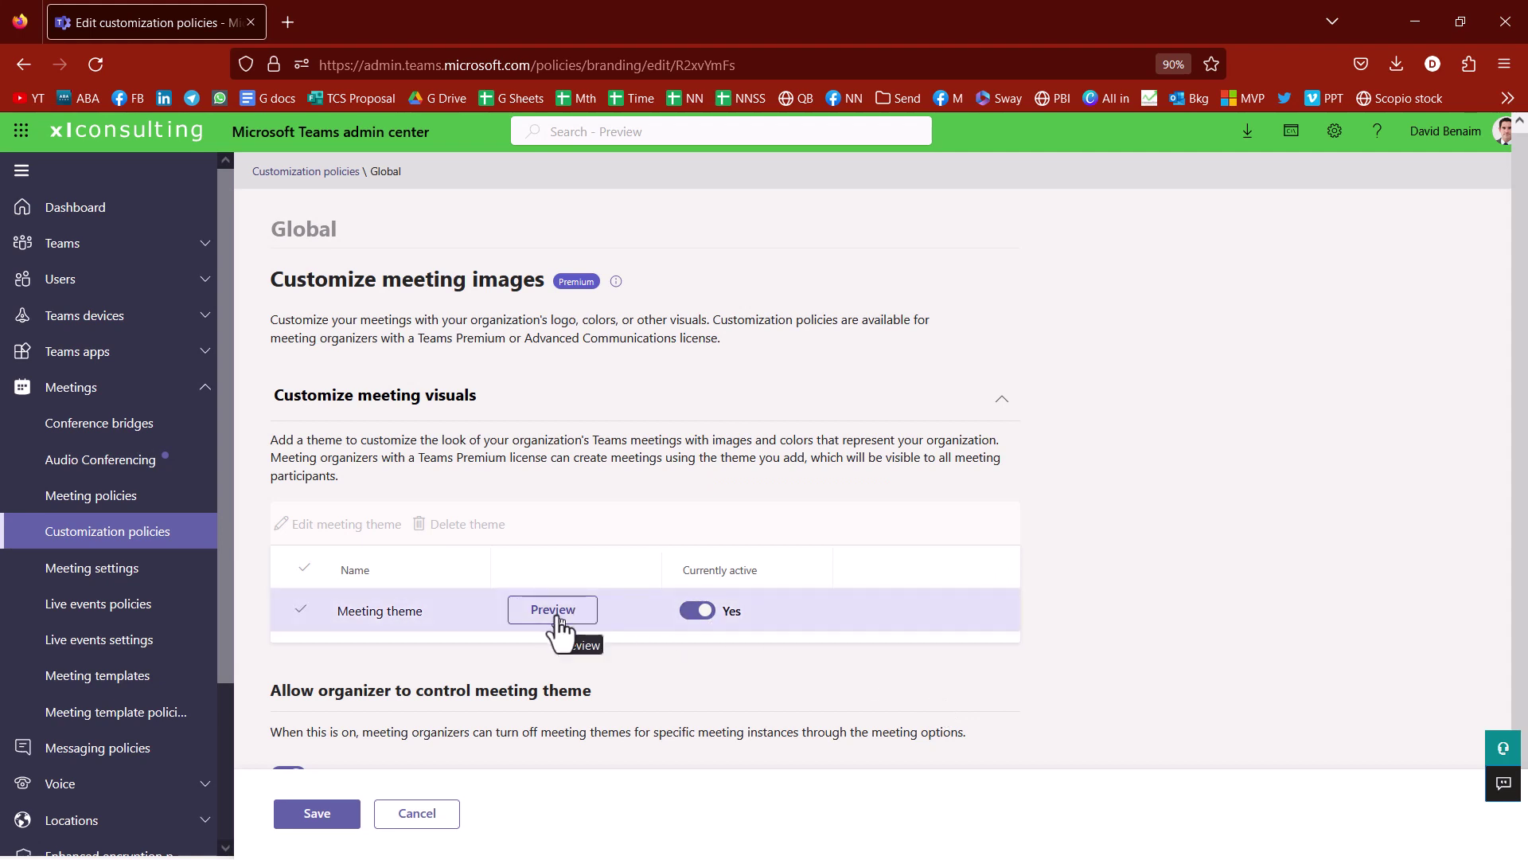
pyautogui.scroll(-5, 556, 615)
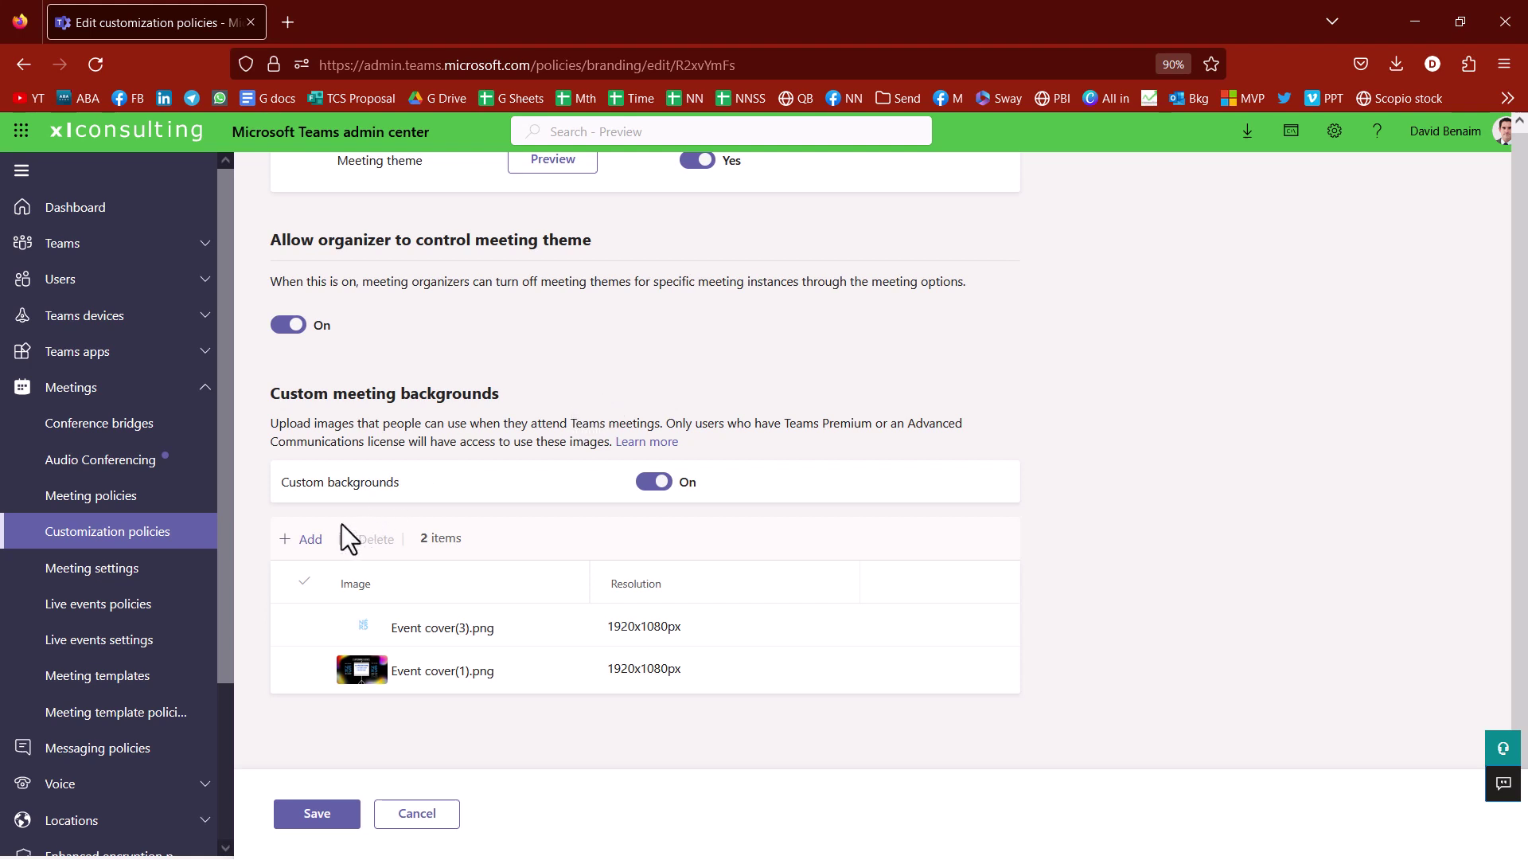
pyautogui.click(311, 540)
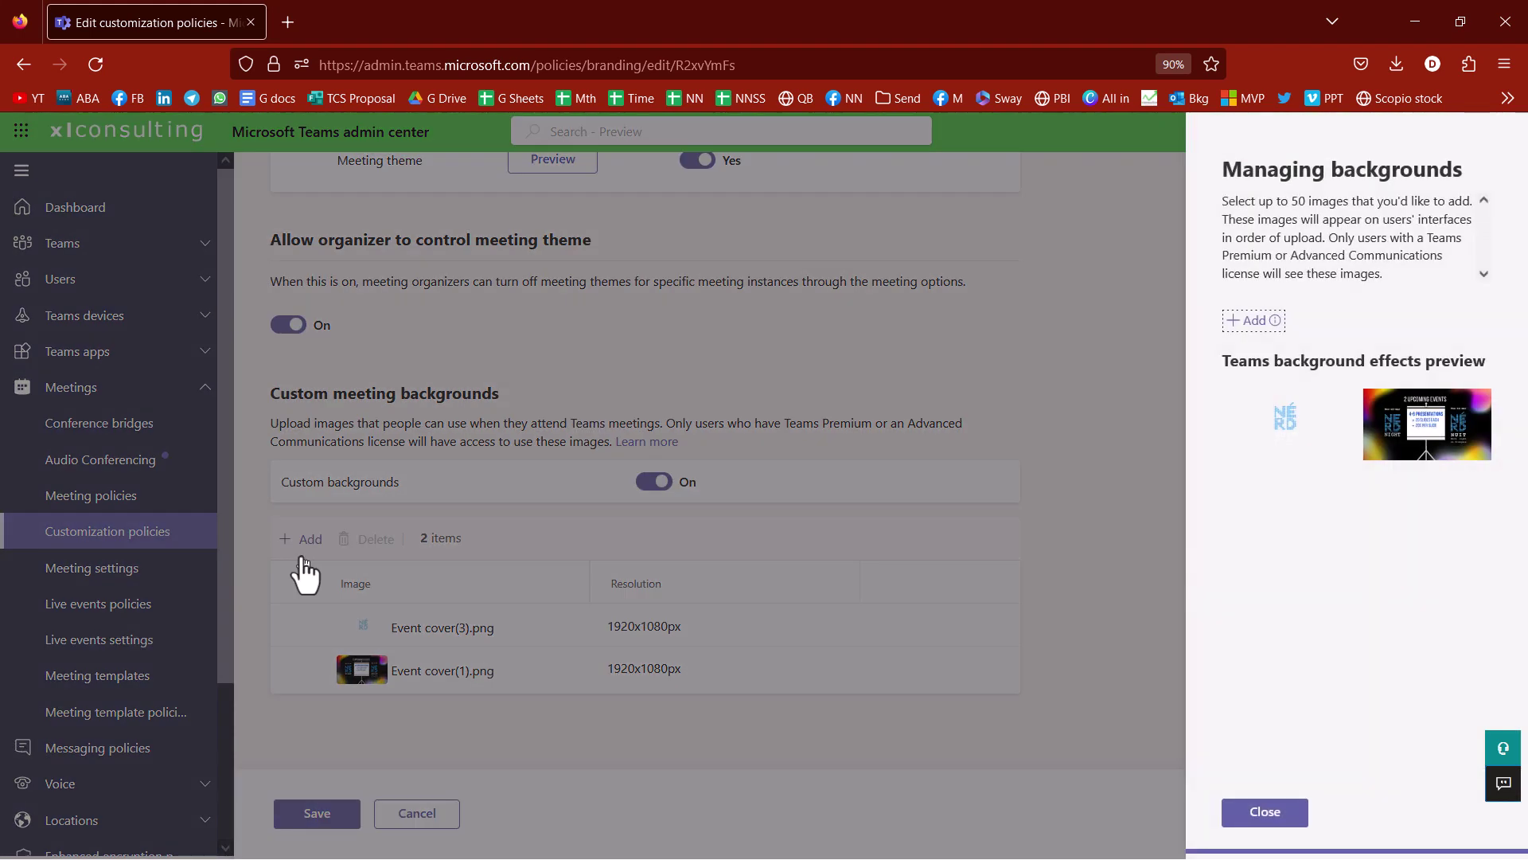
pyautogui.click(1257, 331)
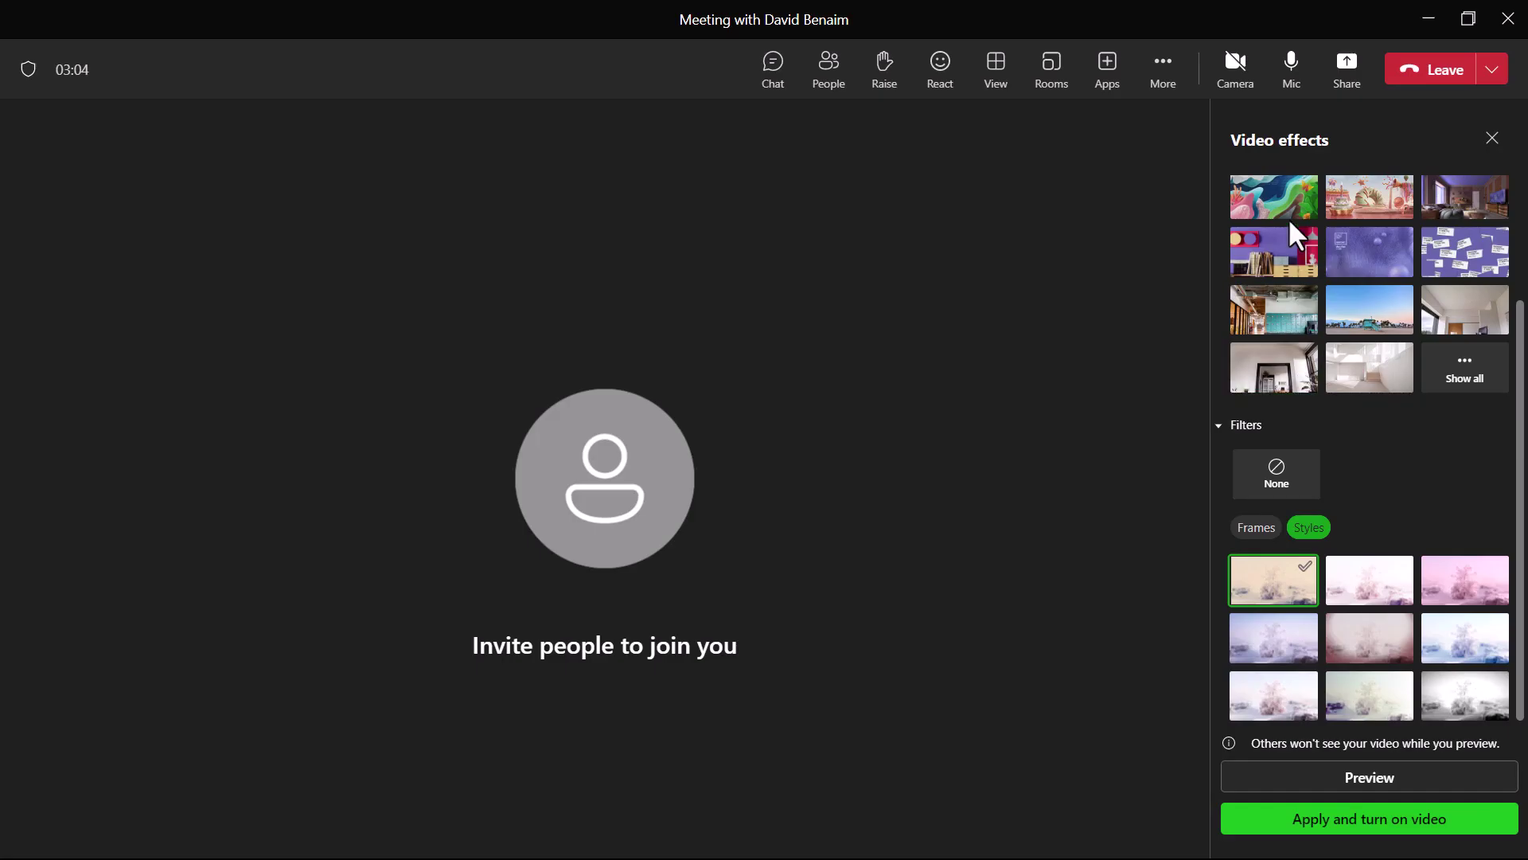
pyautogui.scroll(2, 1288, 217)
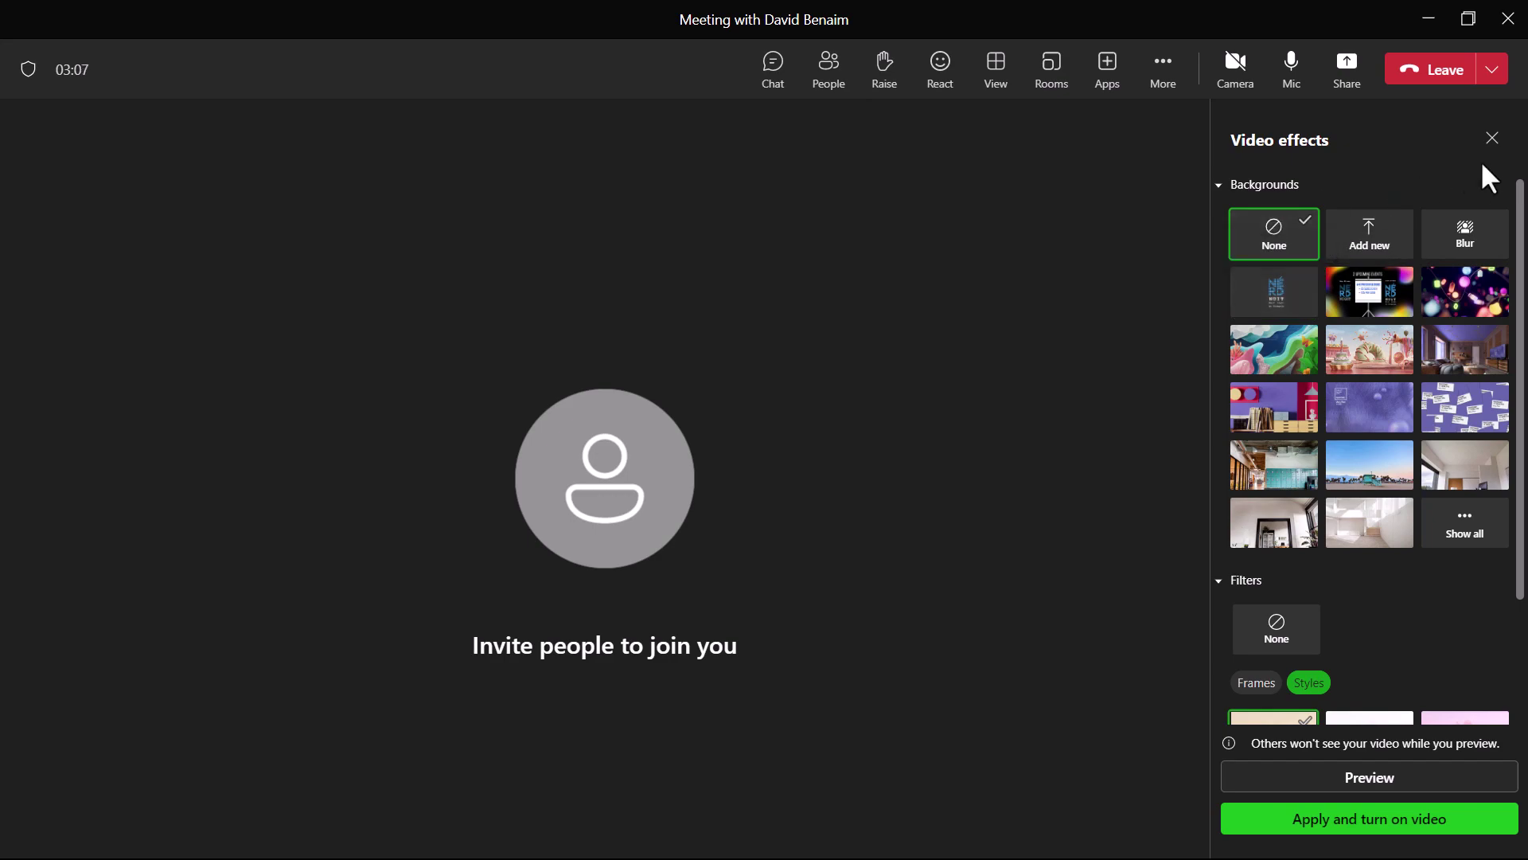
pyautogui.click(1493, 140)
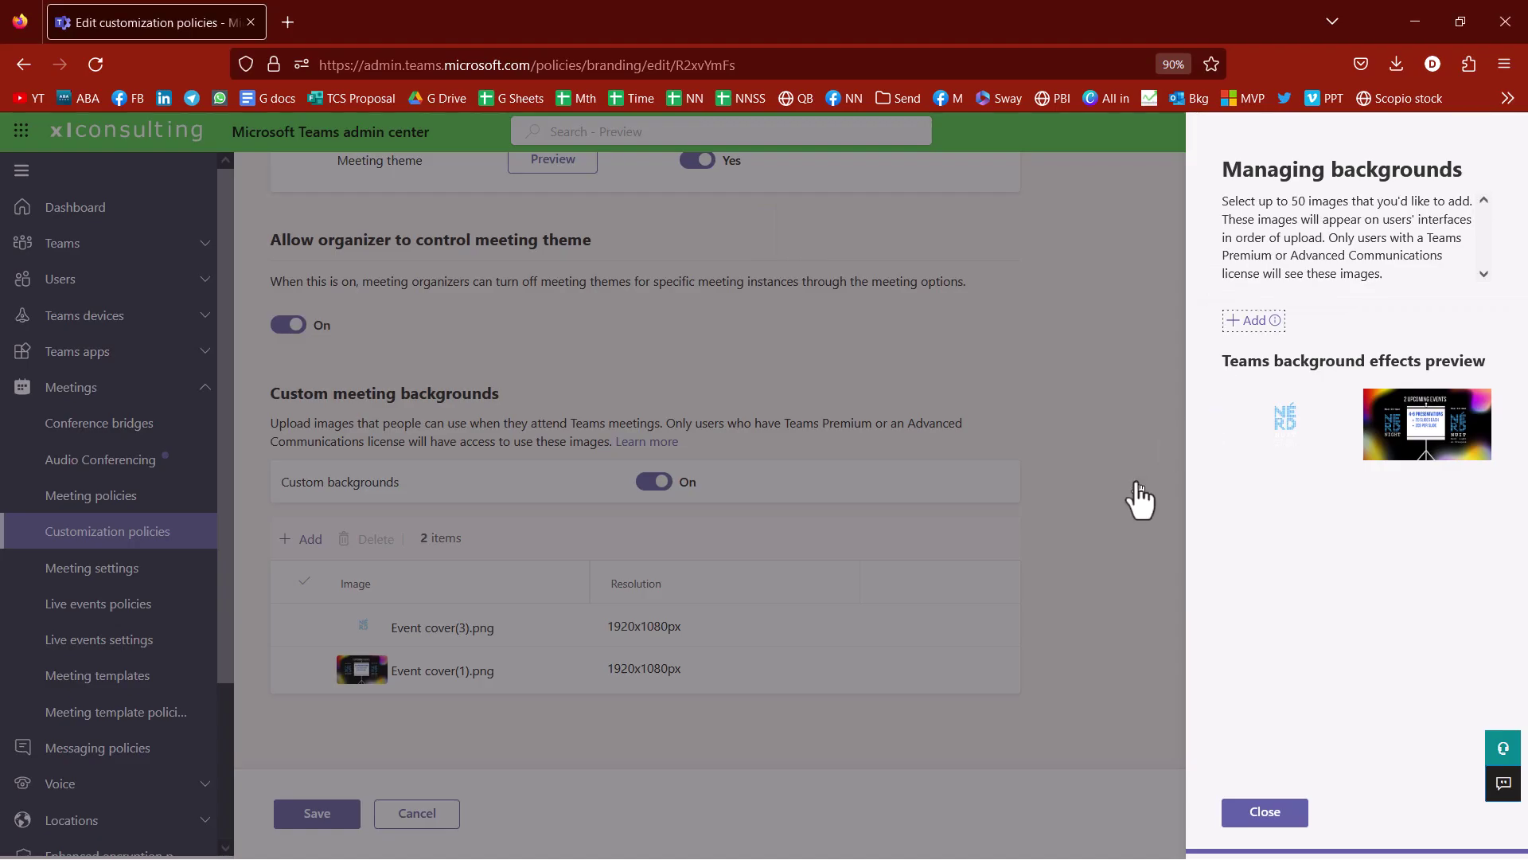
pyautogui.click(1136, 502)
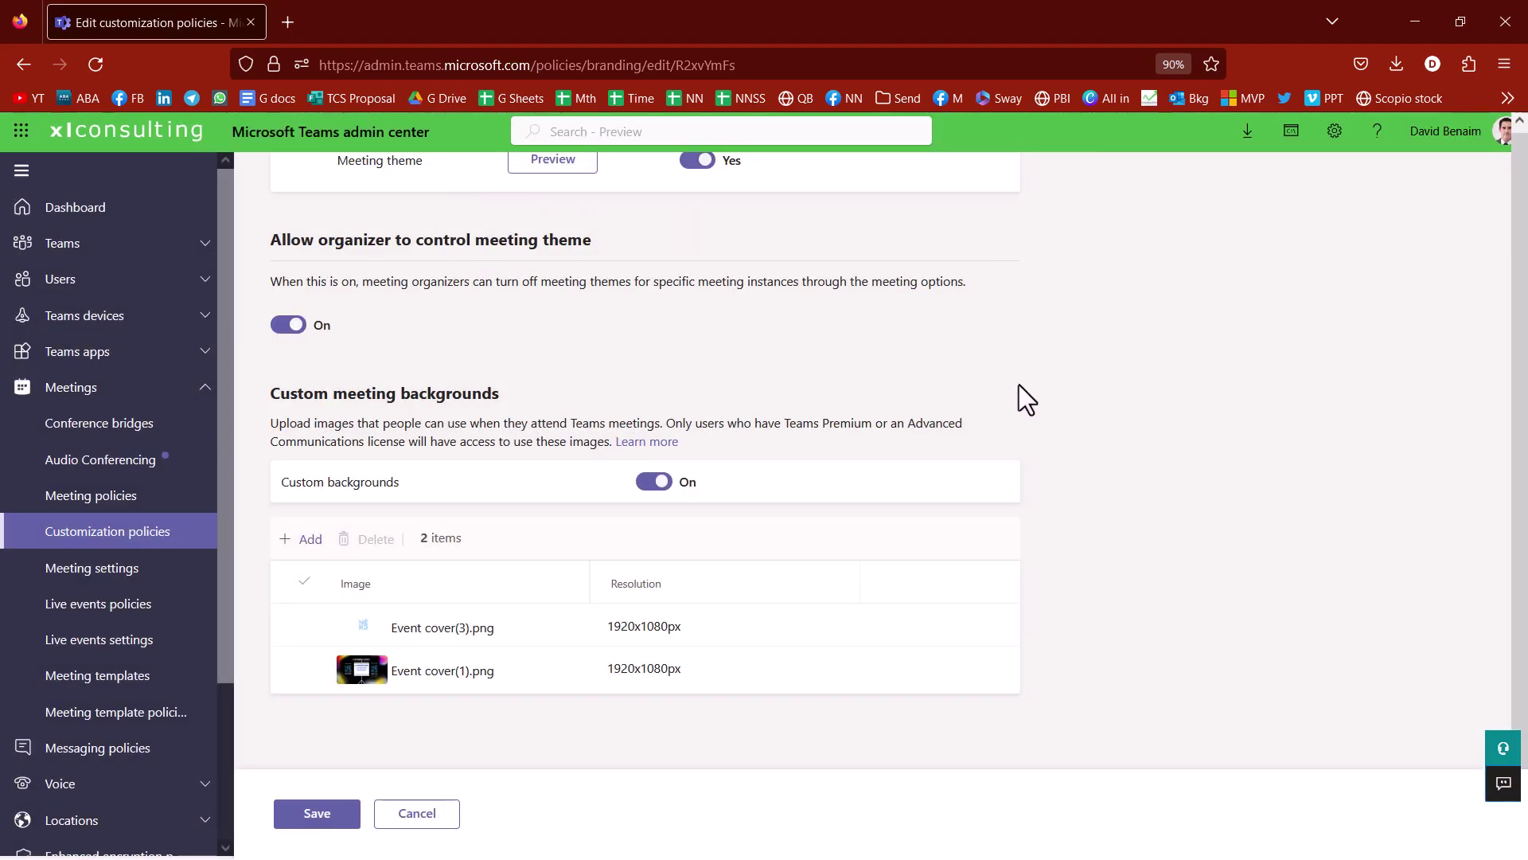
pyautogui.scroll(6, 1019, 384)
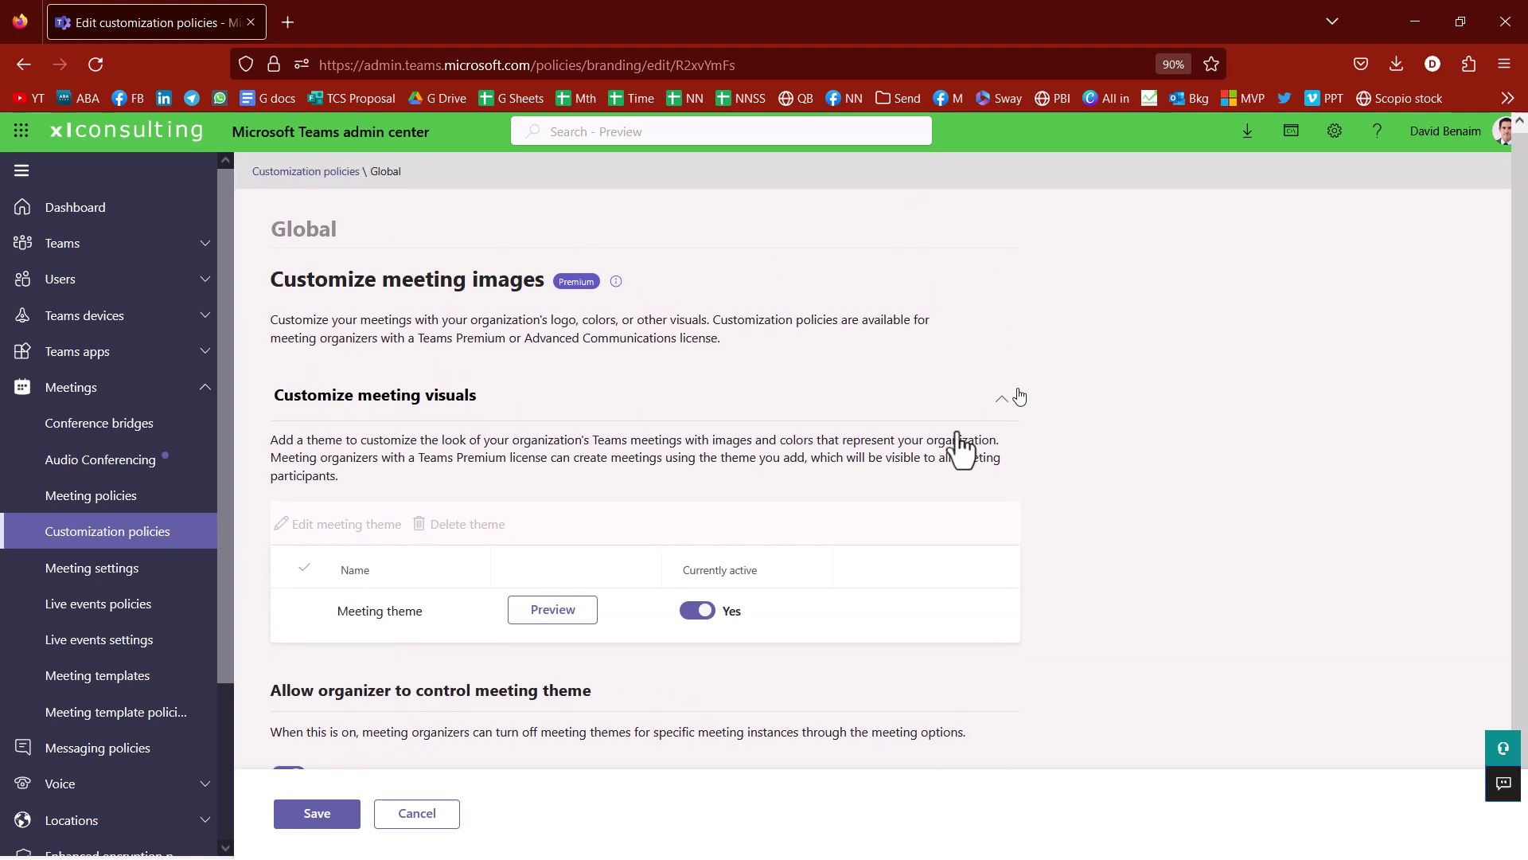
# Step: Review the meeting theme's logo, images and colour without saving, then return to the Teams calendar
pyautogui.click(372, 617)
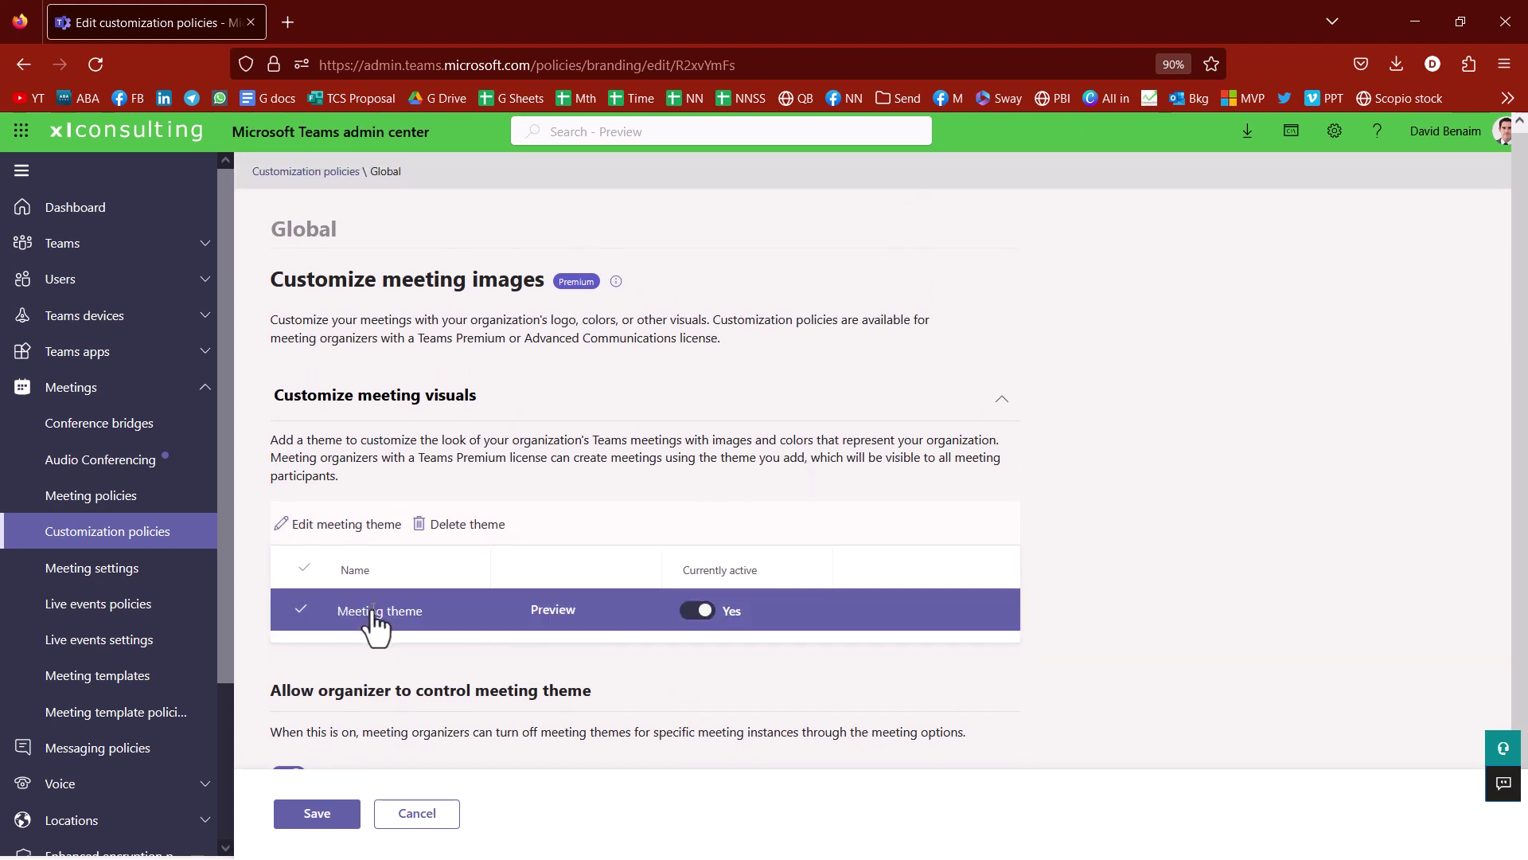
pyautogui.click(343, 527)
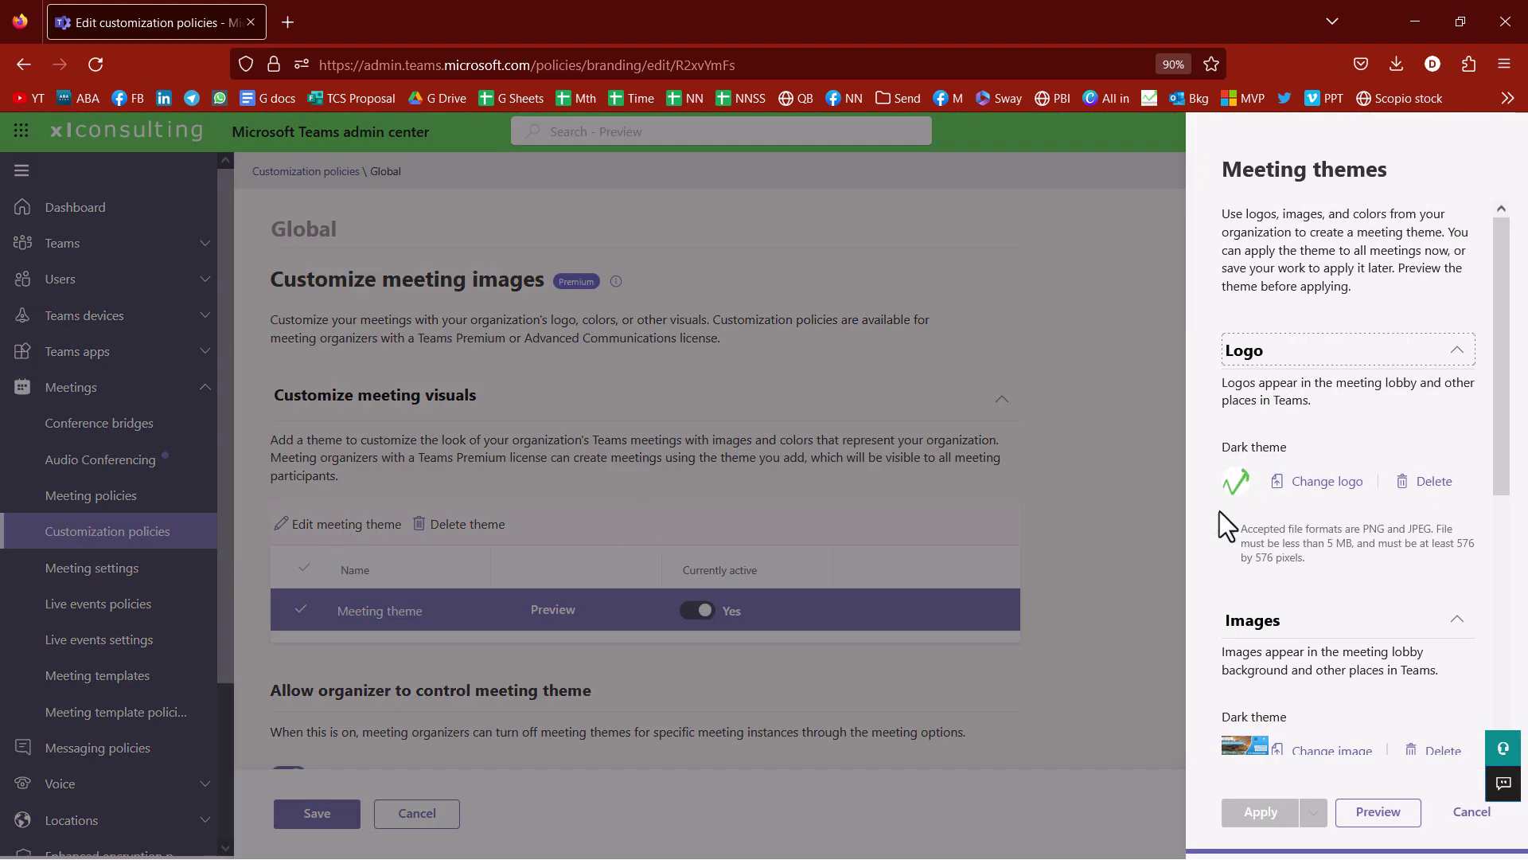
pyautogui.scroll(-2, 1337, 621)
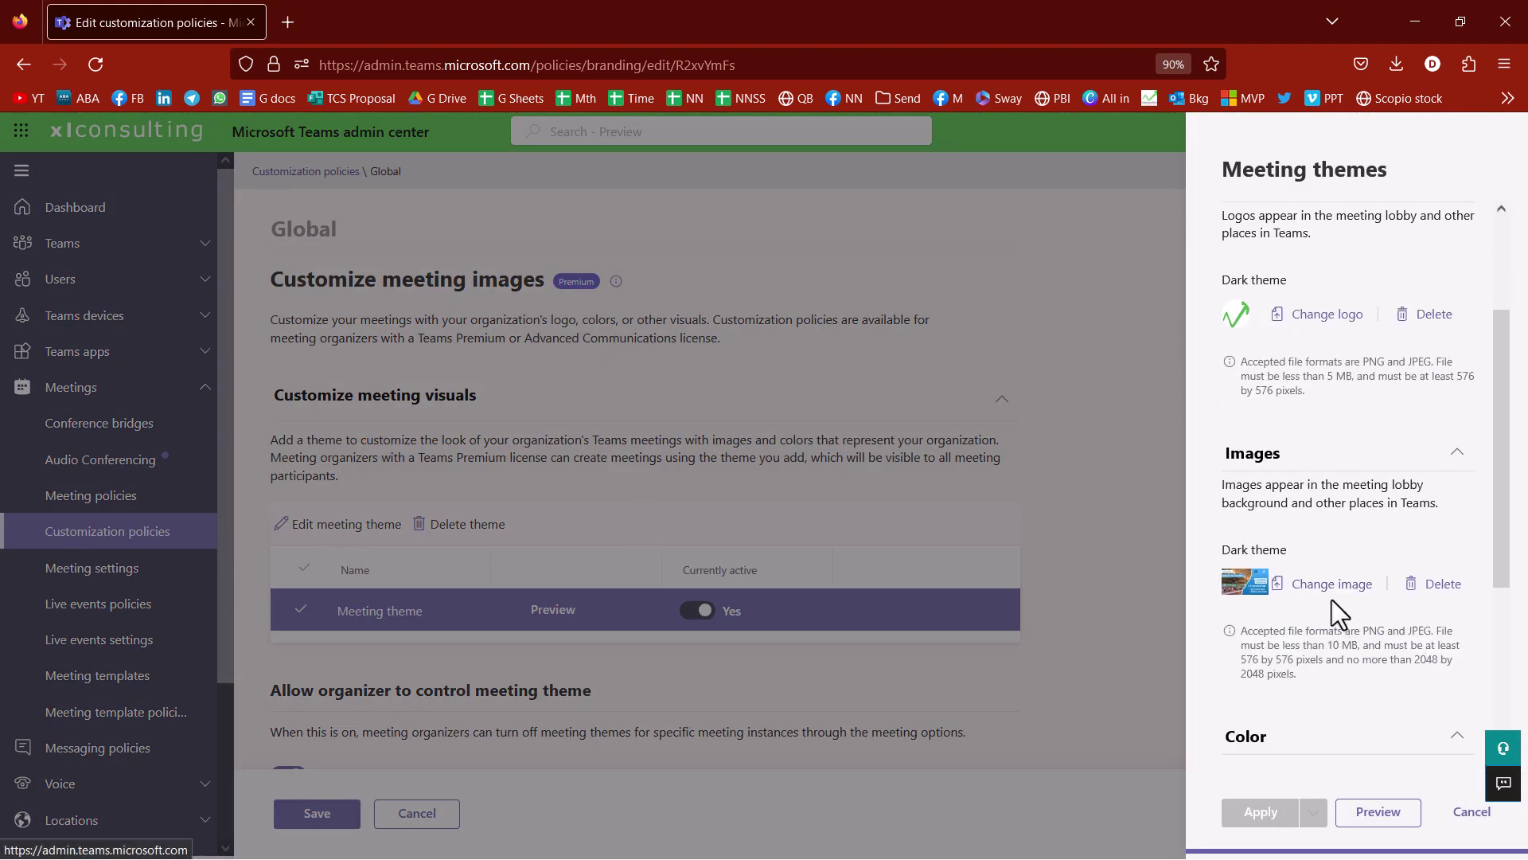
pyautogui.moveTo(1321, 676); pyautogui.dragTo(1246, 646)
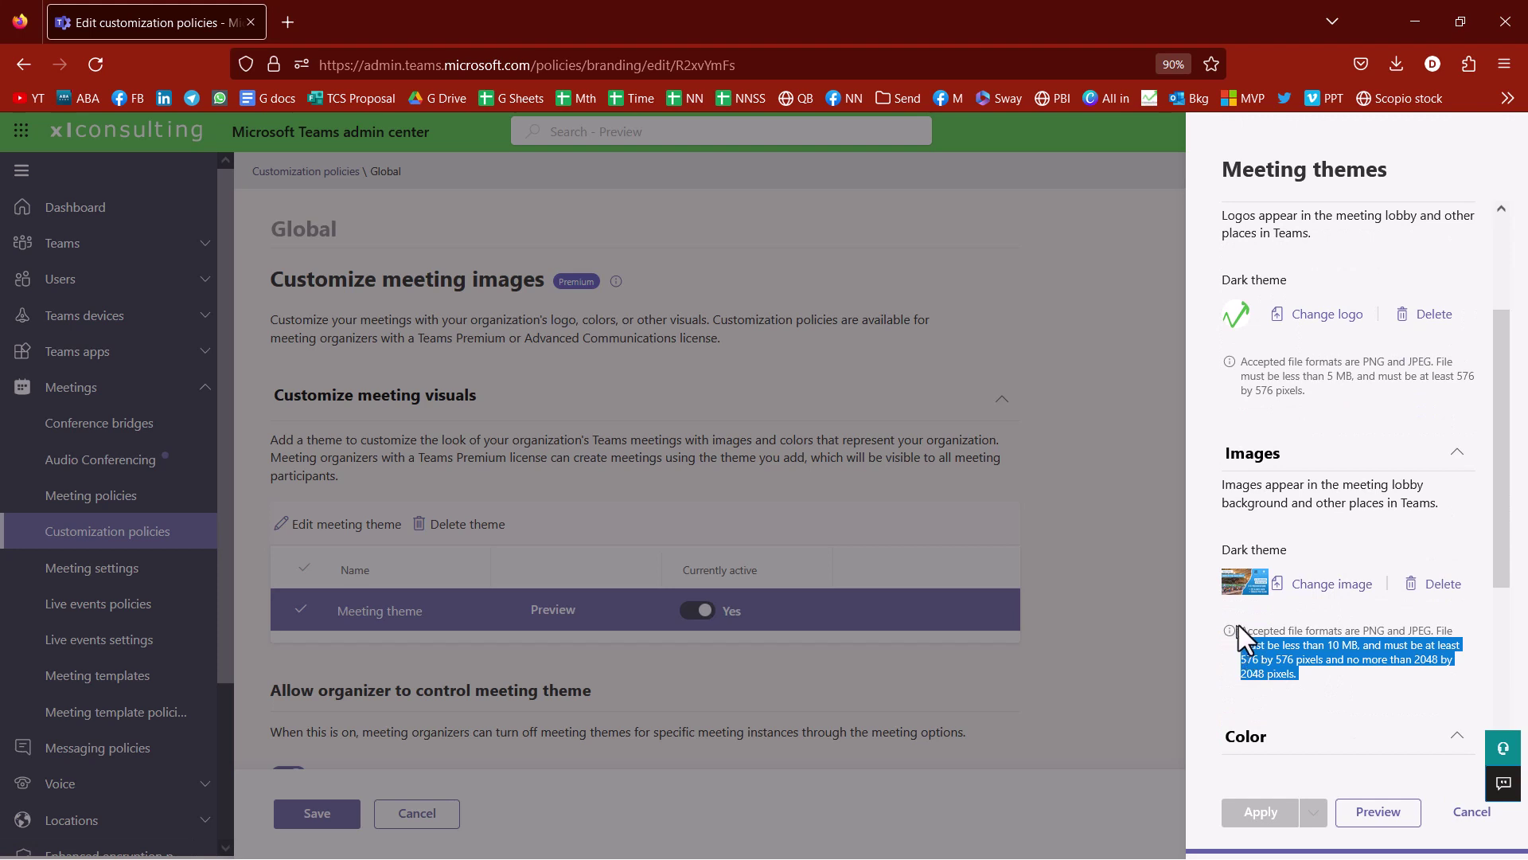
pyautogui.click(1263, 631)
pyautogui.scroll(-3, 1306, 666)
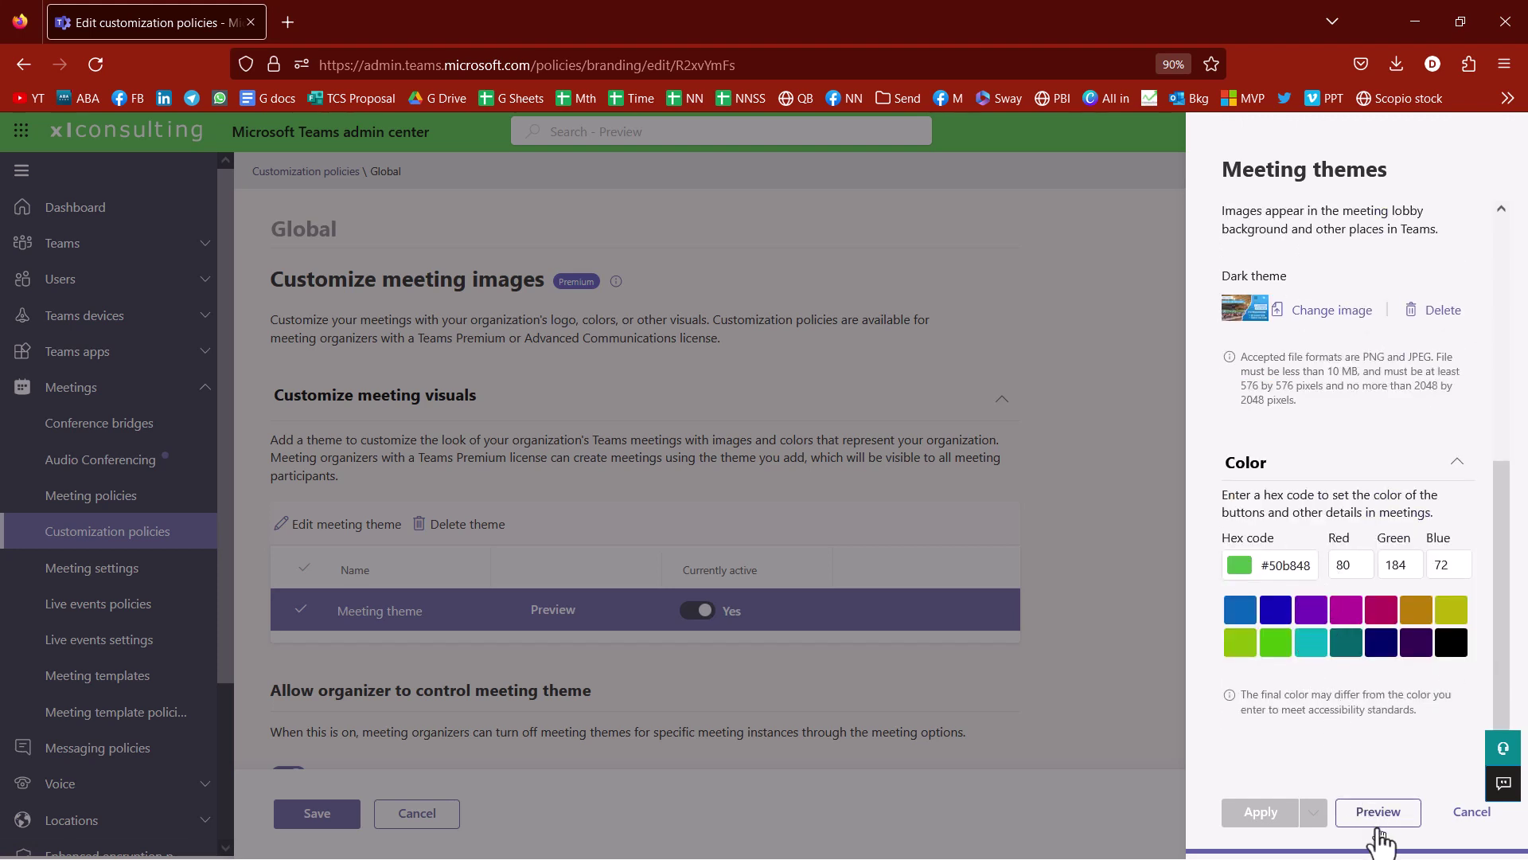
pyautogui.click(1471, 812)
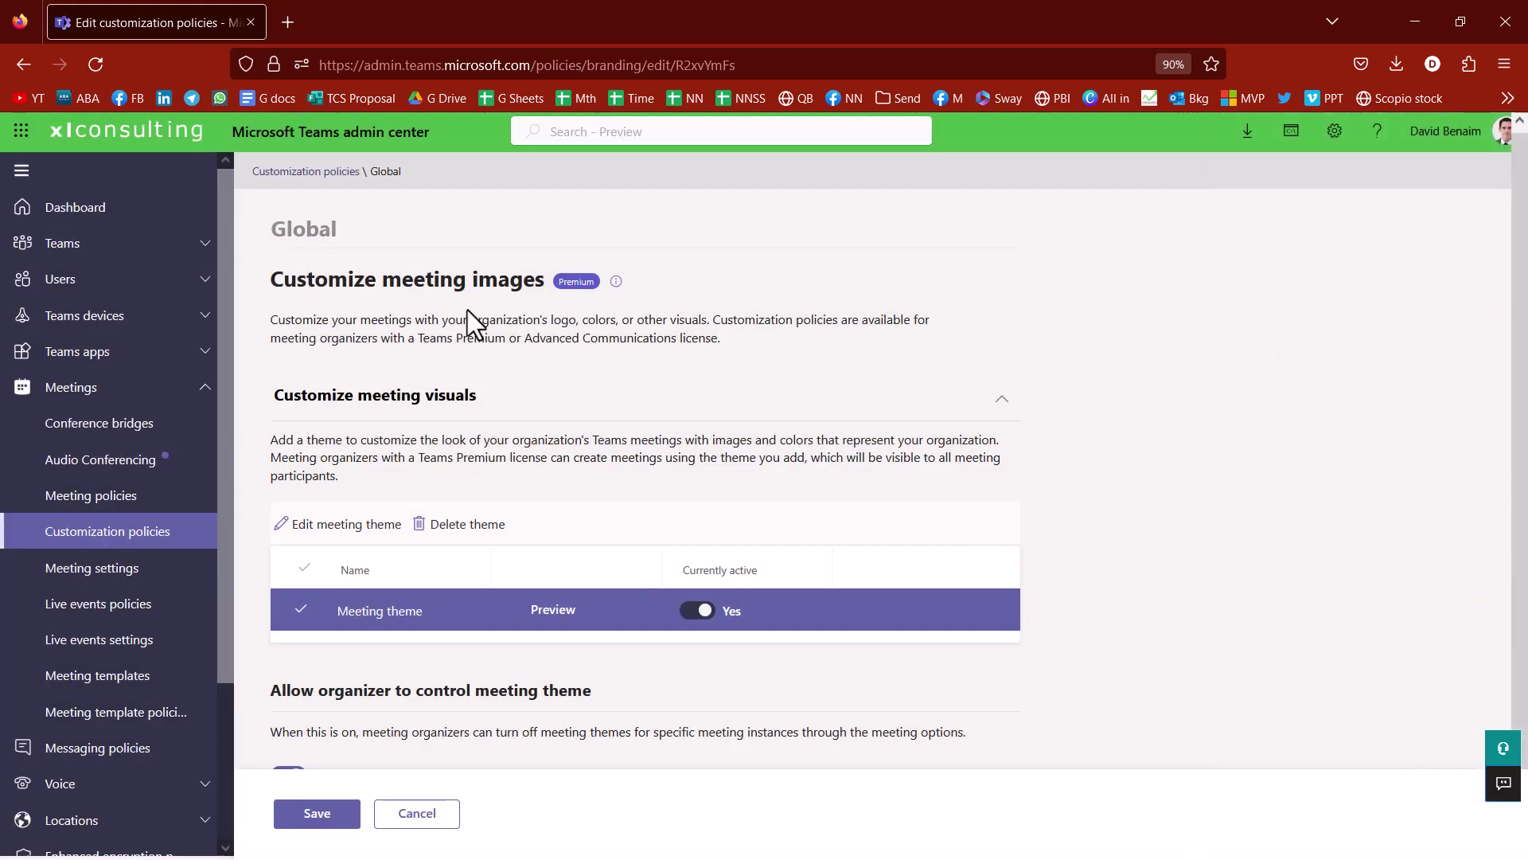
pyautogui.hotkey('alt', 'Tab')
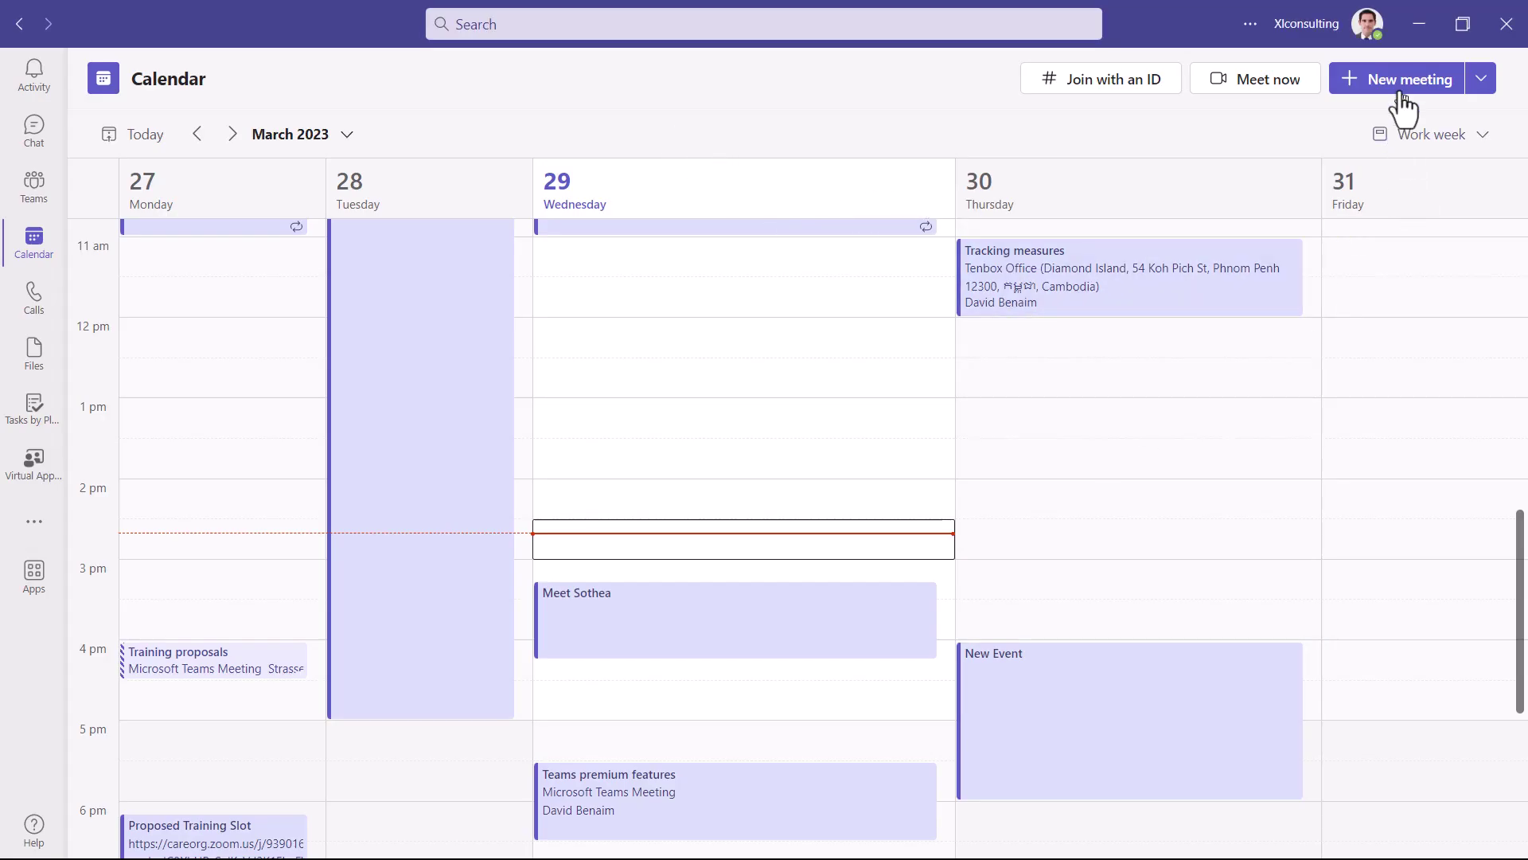
# Step: Start a new meeting from the 'QA on, no lobby' template and review its locked options
pyautogui.click(1470, 93)
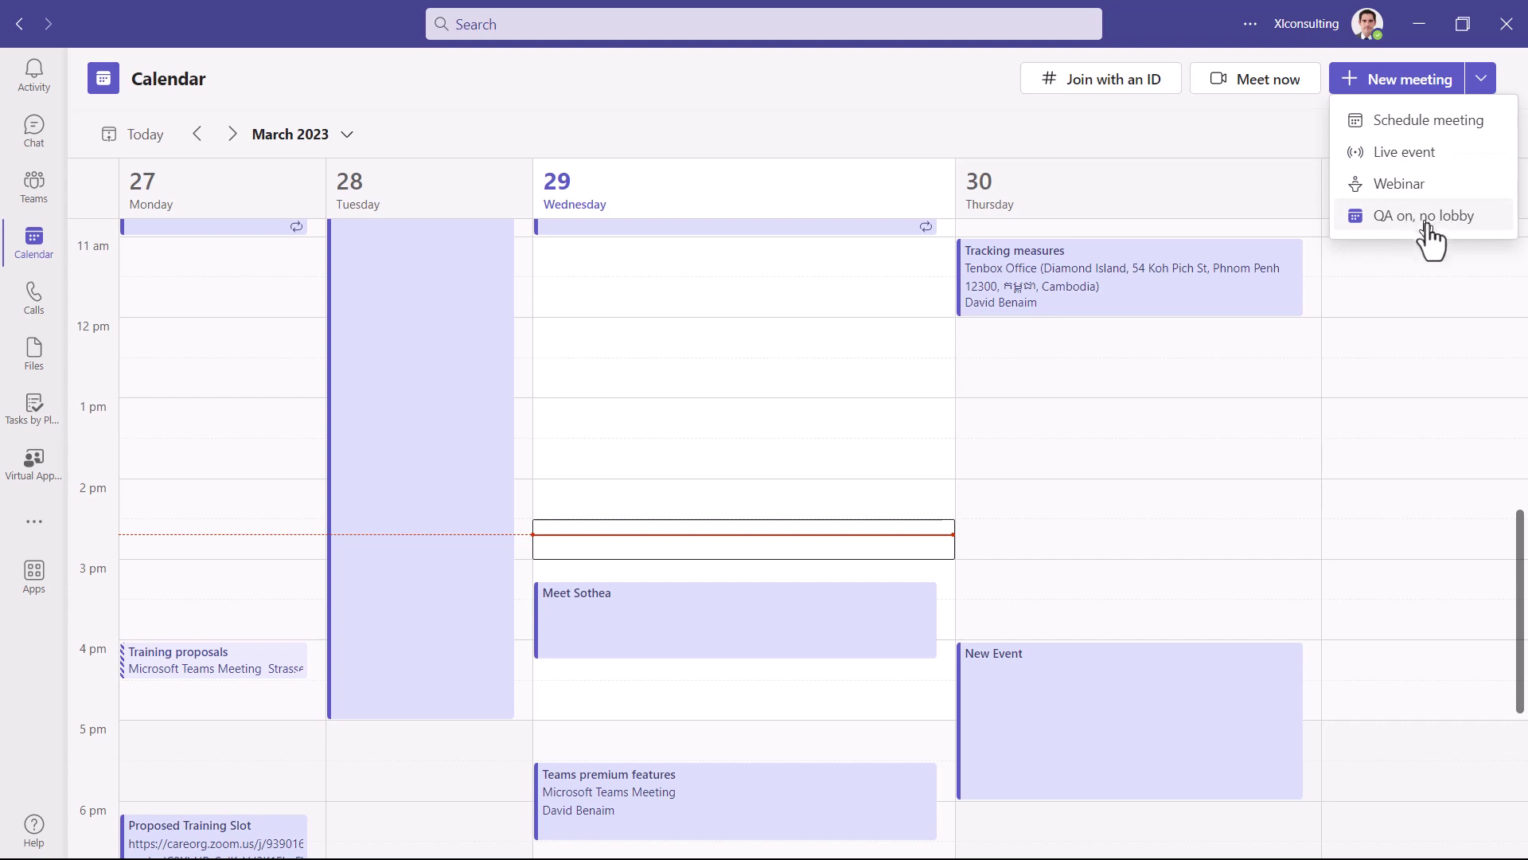
pyautogui.click(1389, 231)
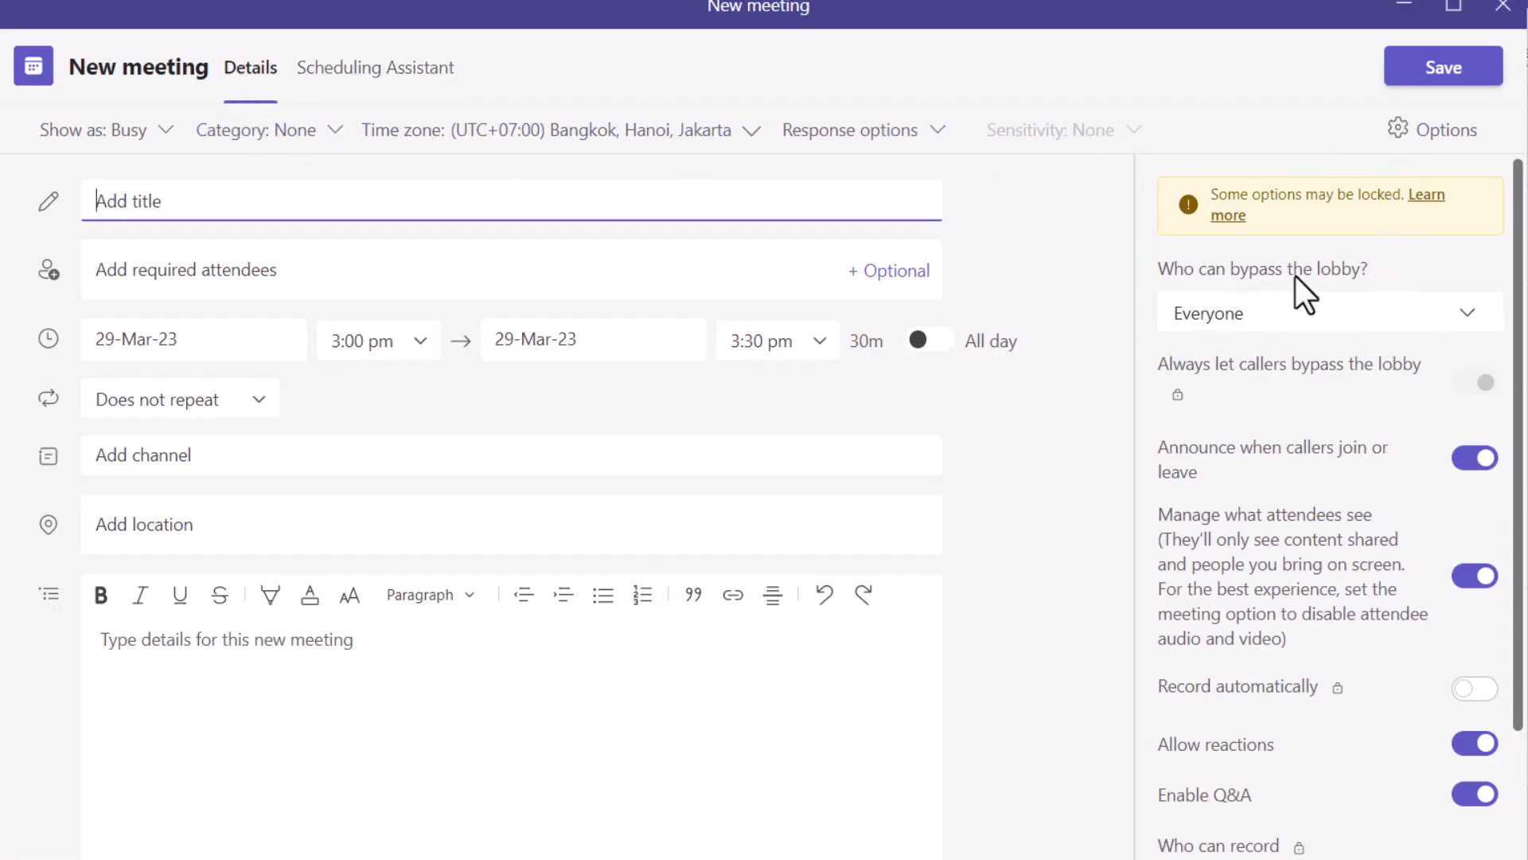
pyautogui.scroll(-2, 1320, 571)
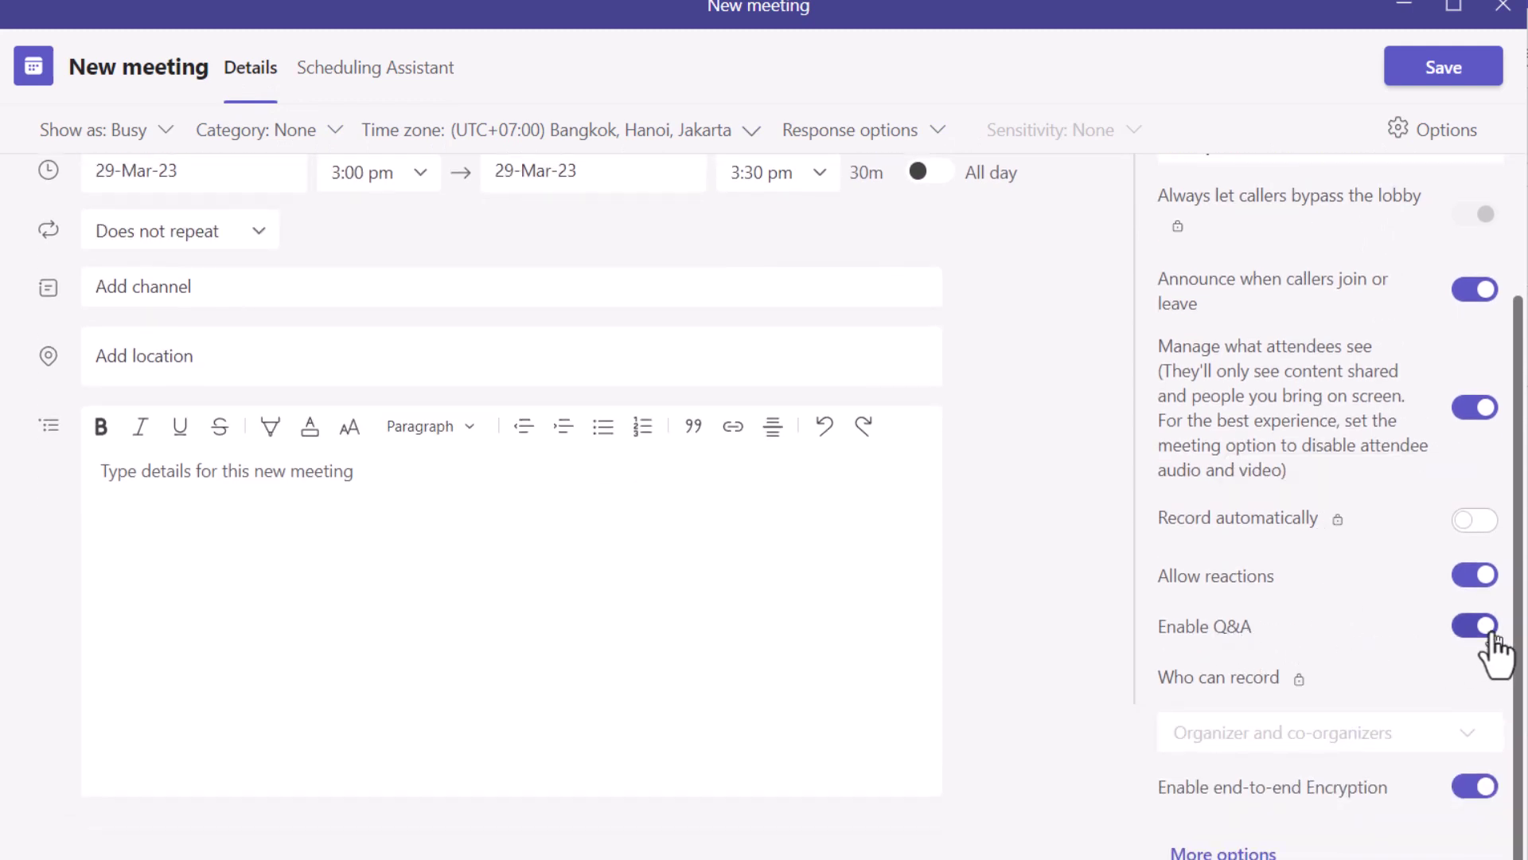
pyautogui.click(1439, 74)
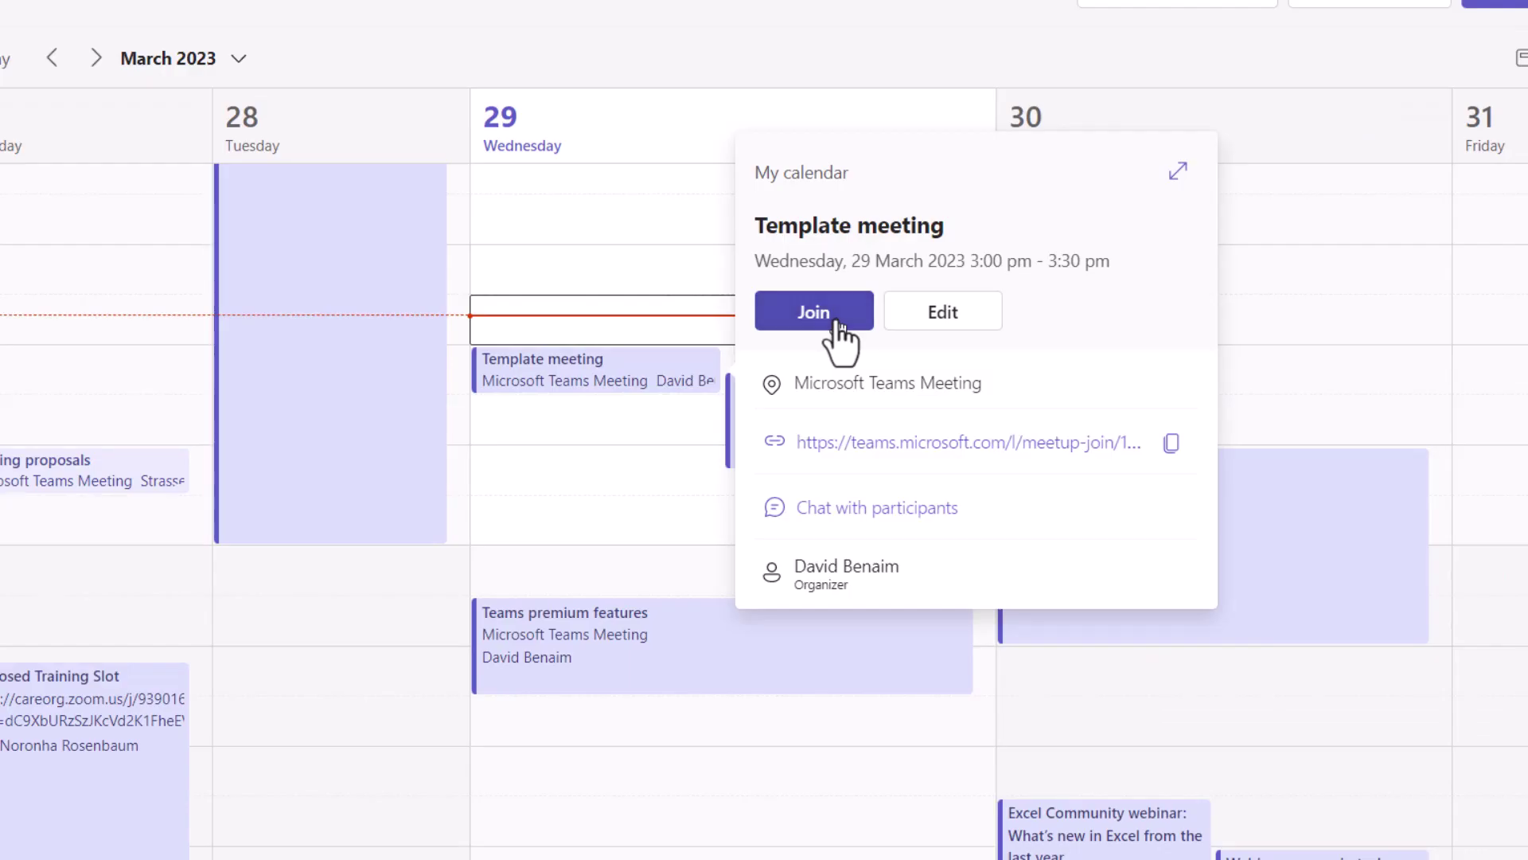
pyautogui.click(838, 326)
pyautogui.click(1266, 668)
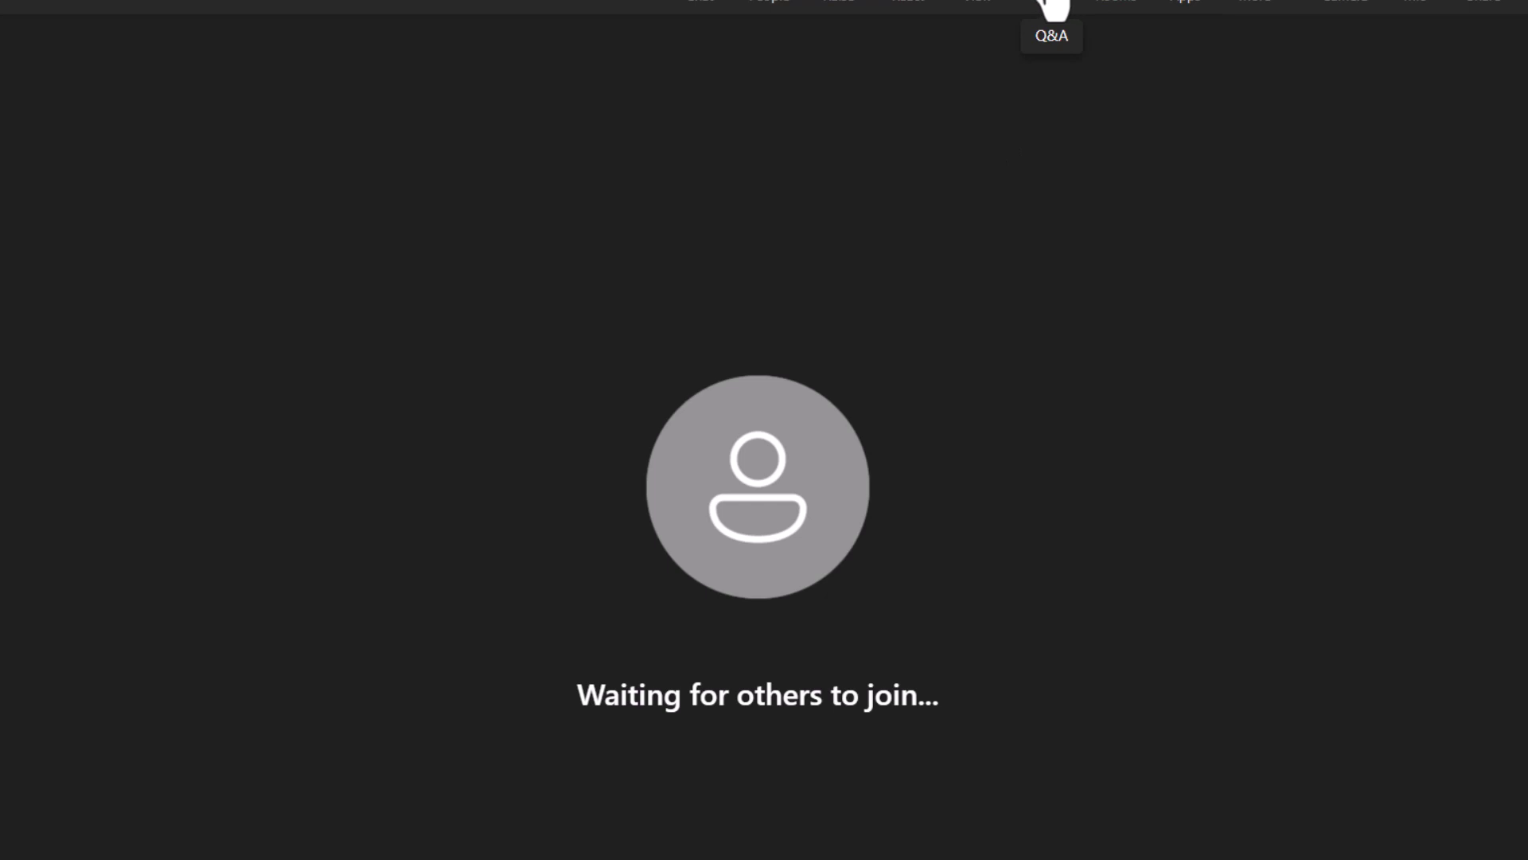
pyautogui.click(1250, 8)
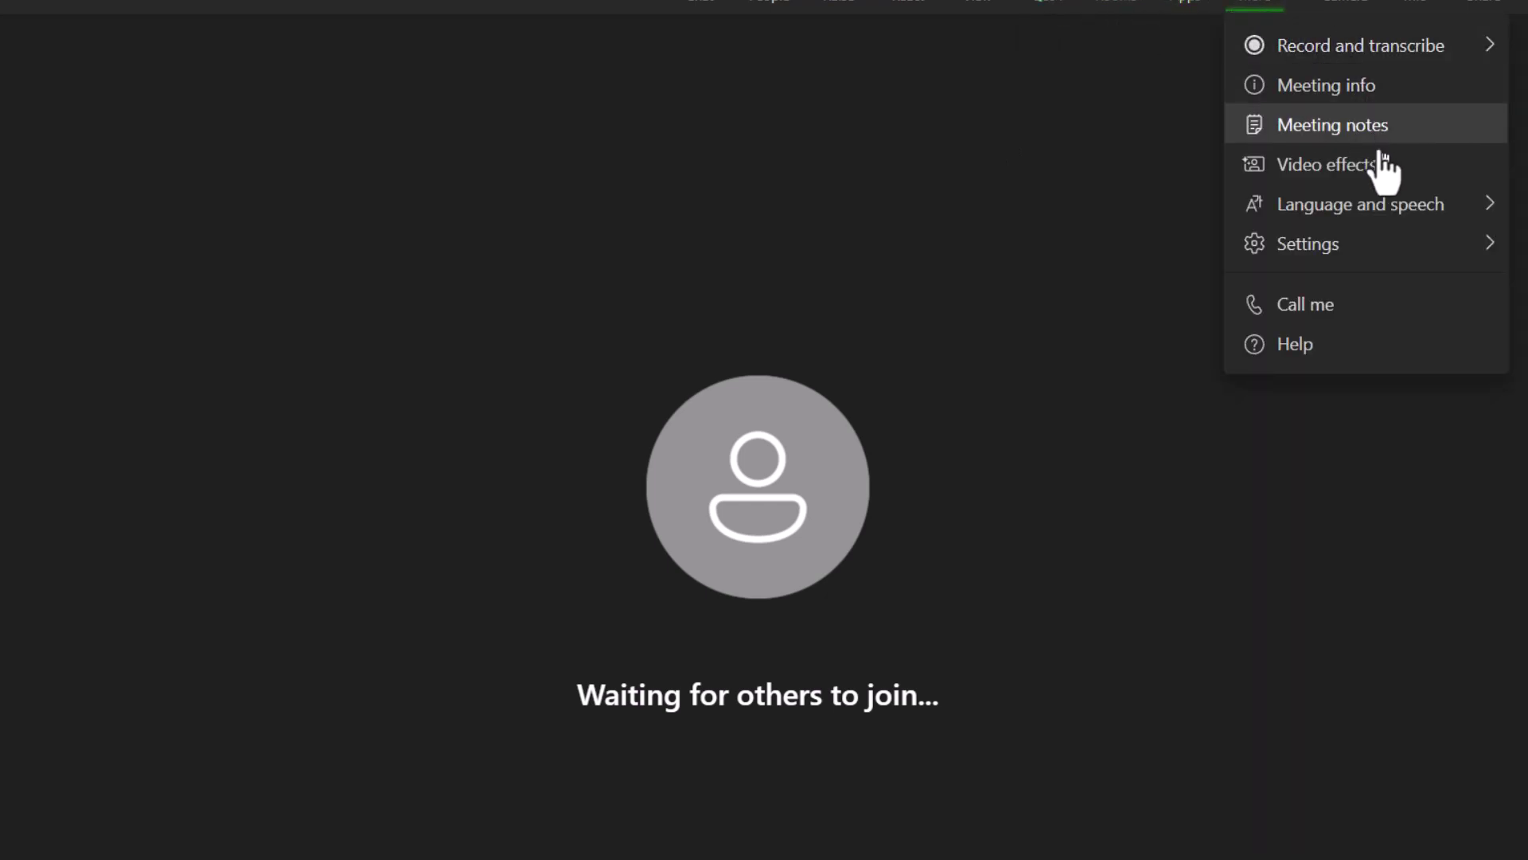
pyautogui.moveTo(1353, 247)
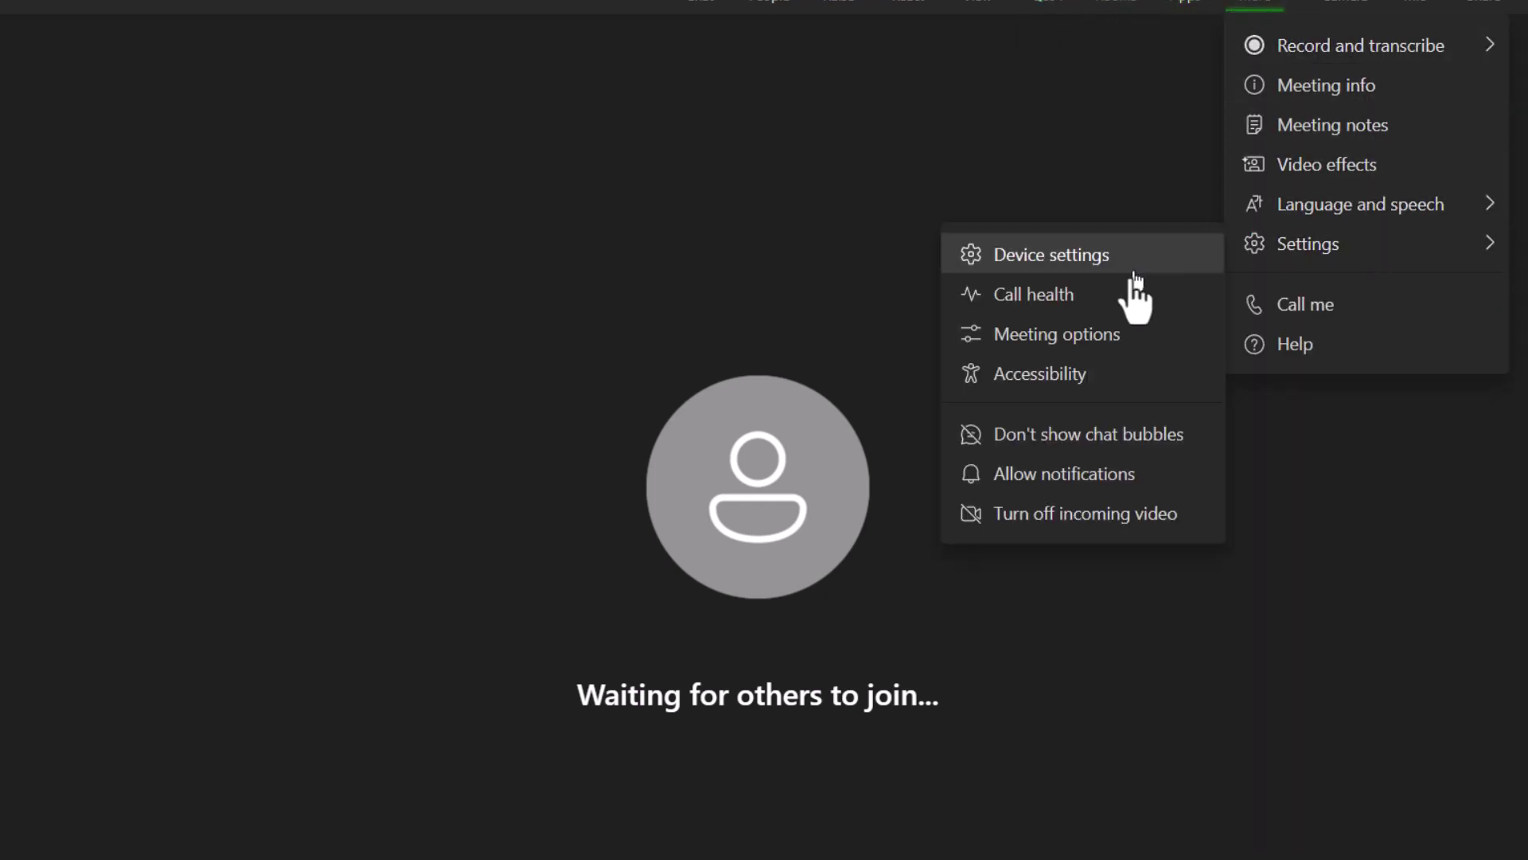
pyautogui.click(1108, 338)
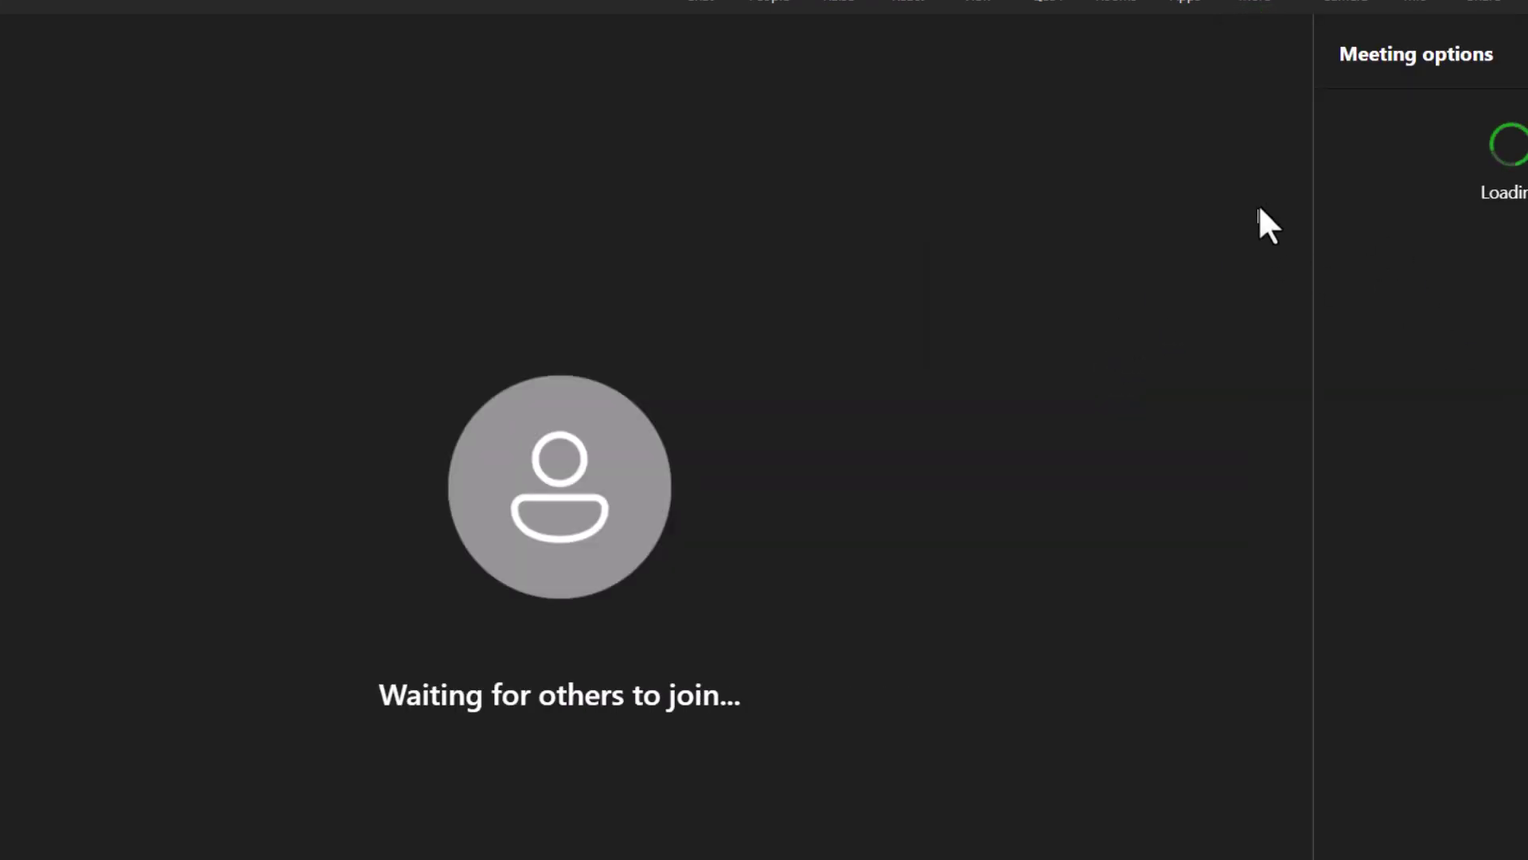
pyautogui.click(1491, 148)
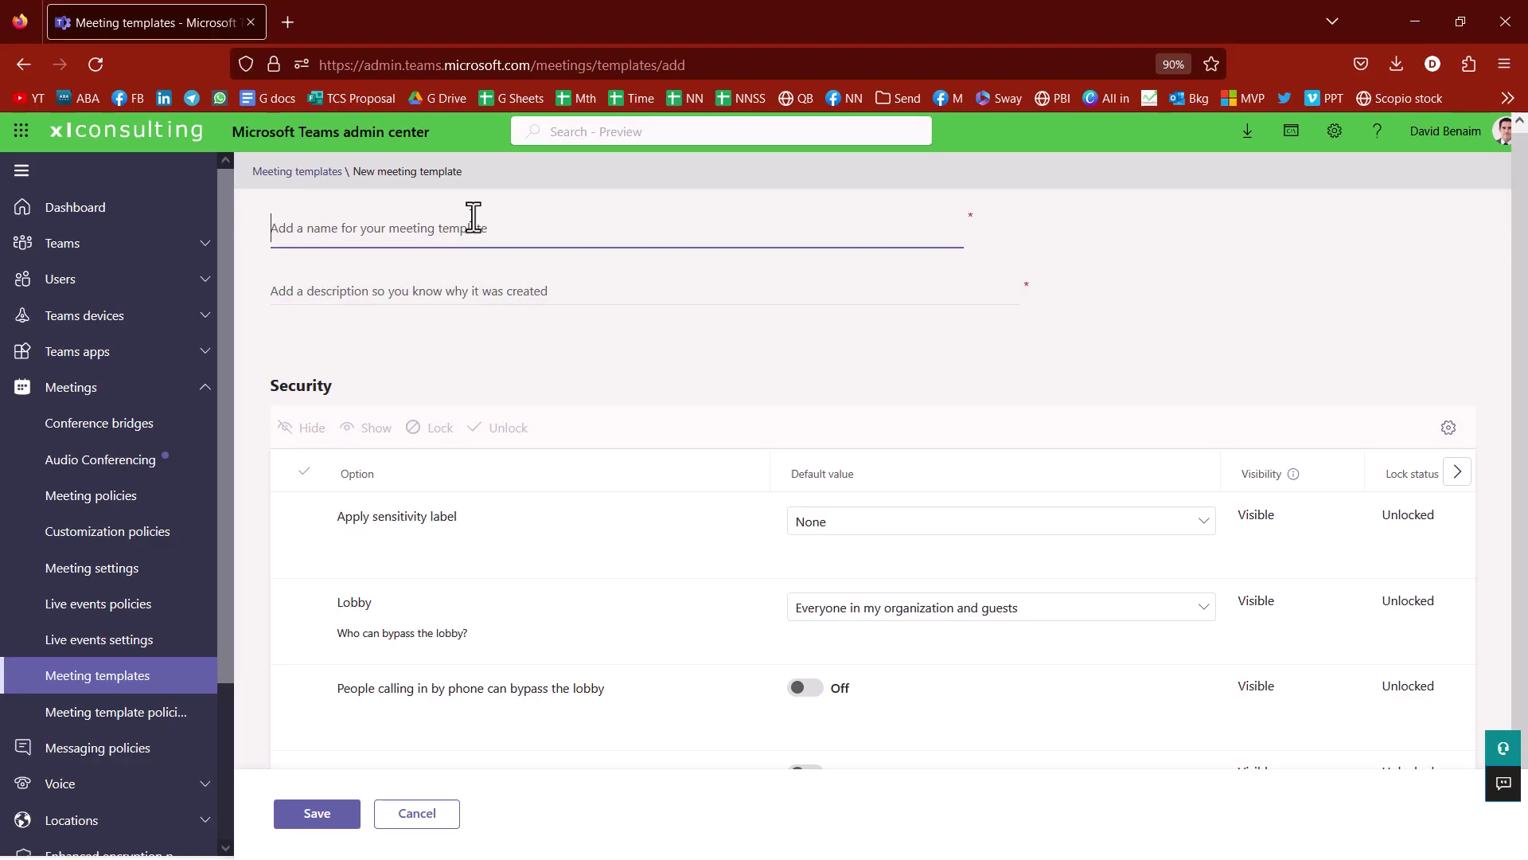
# Step: Name the template 'No chat or video', label it Highly Confidential, and limit lobby bypass to invited users
pyautogui.write('No chat or video')
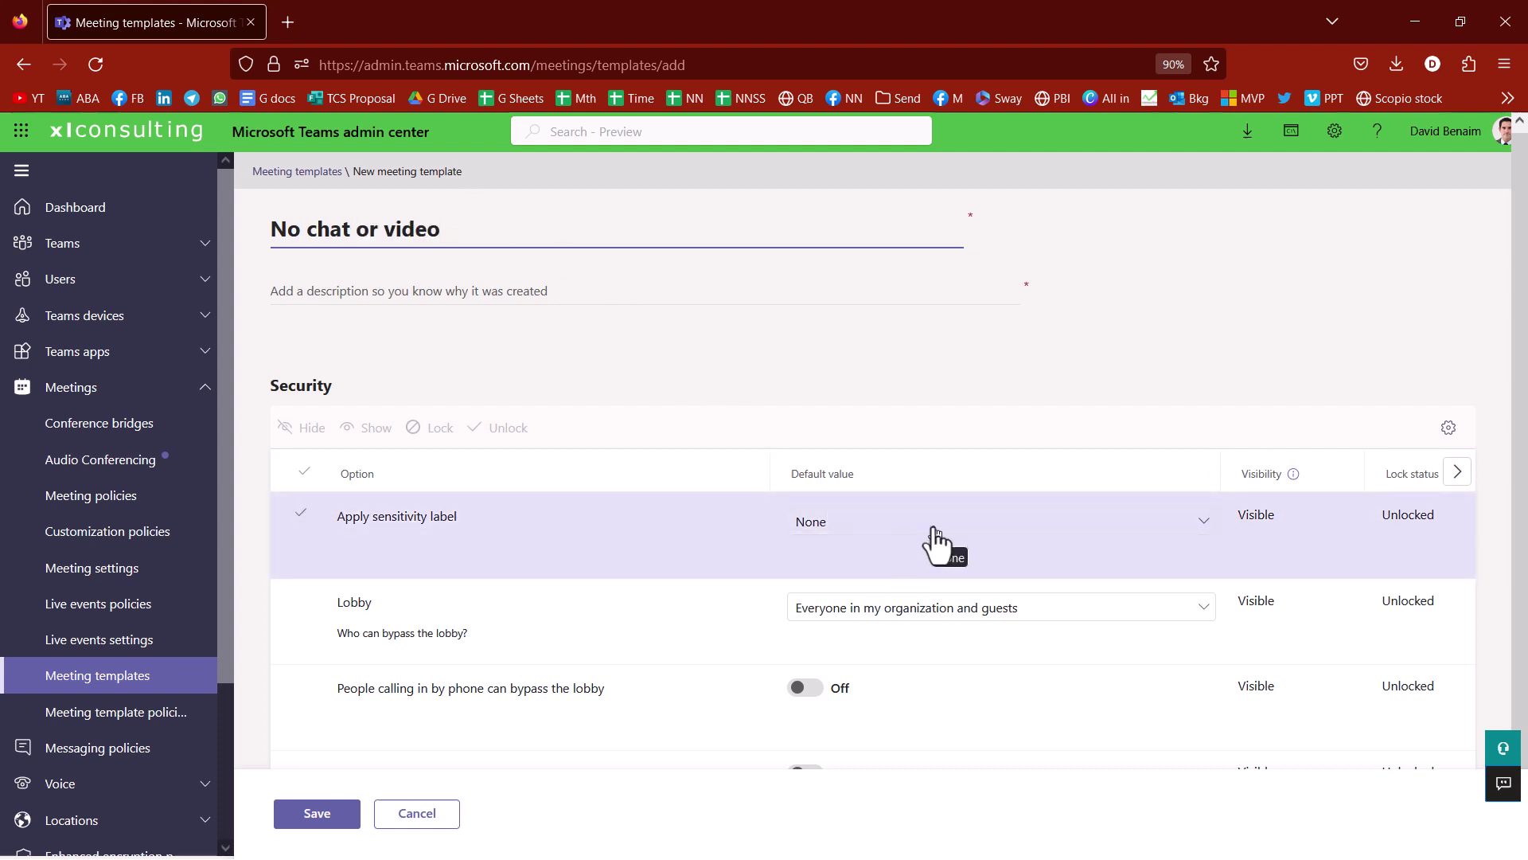
pyautogui.click(936, 538)
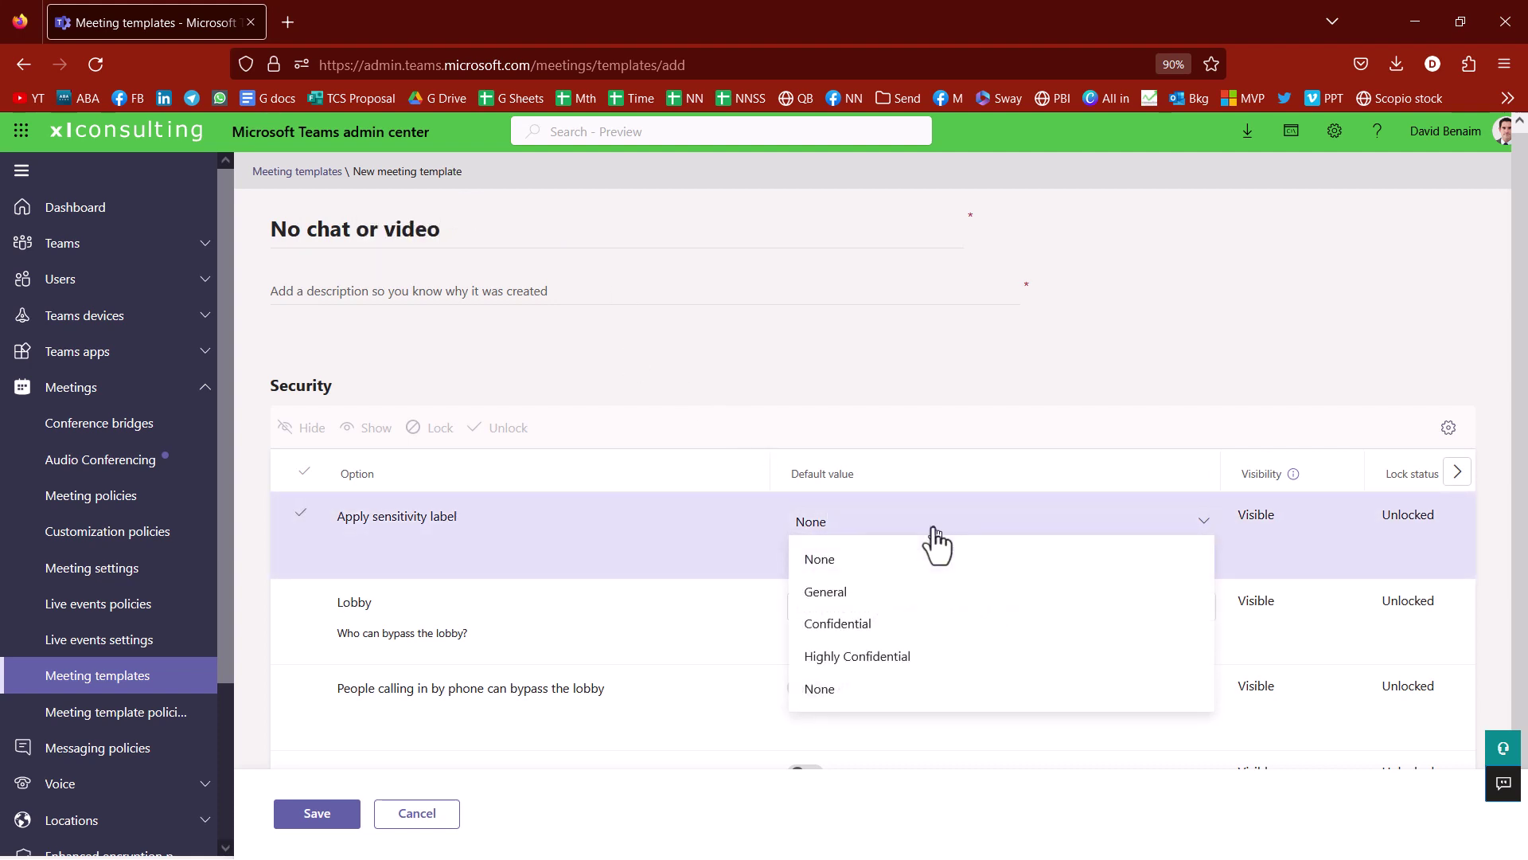
pyautogui.click(928, 656)
pyautogui.scroll(-2, 696, 613)
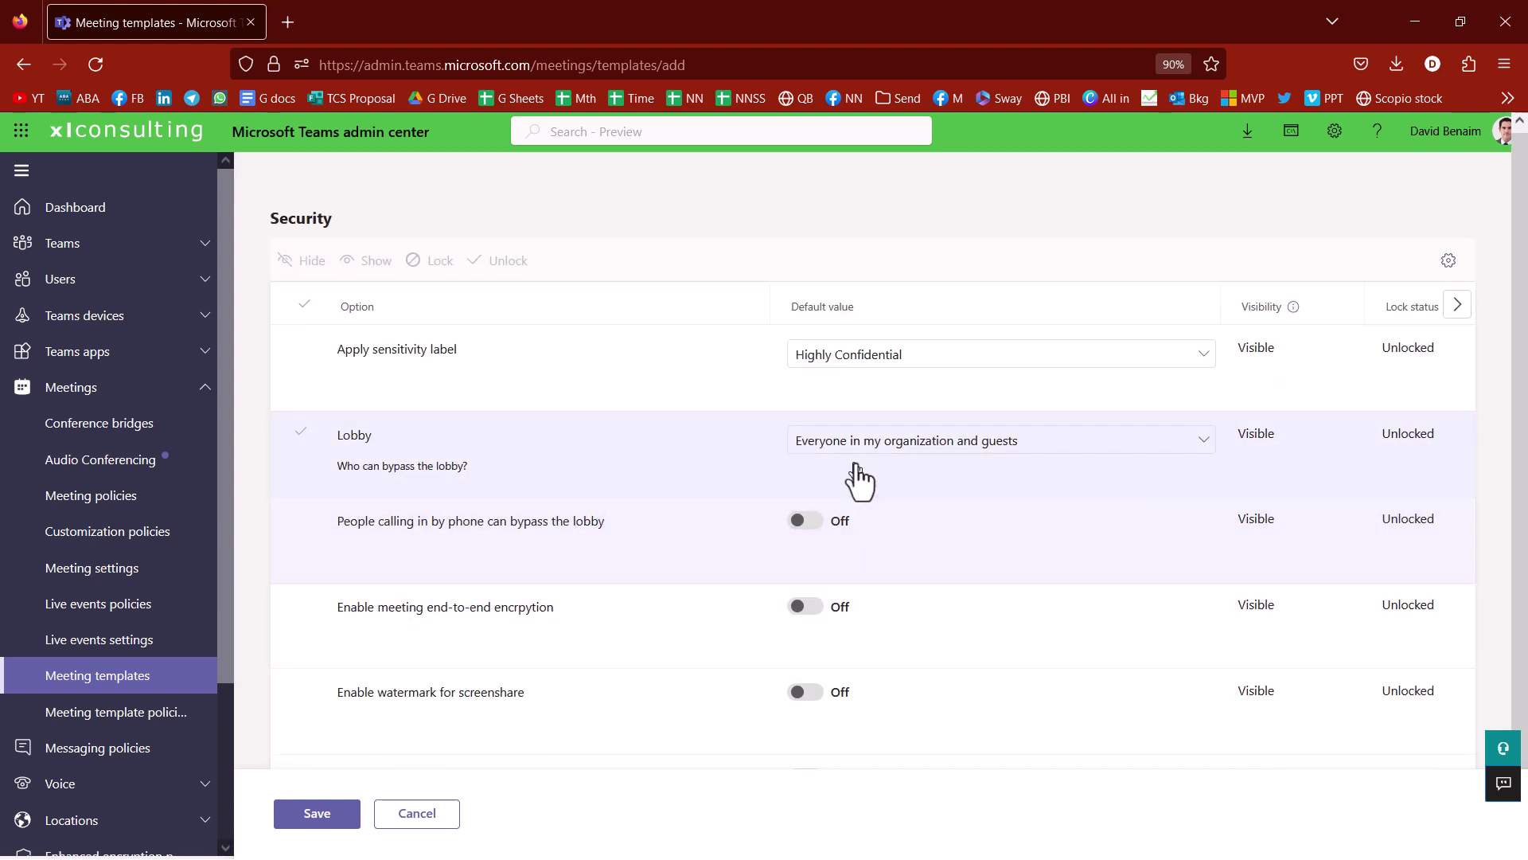
pyautogui.click(889, 460)
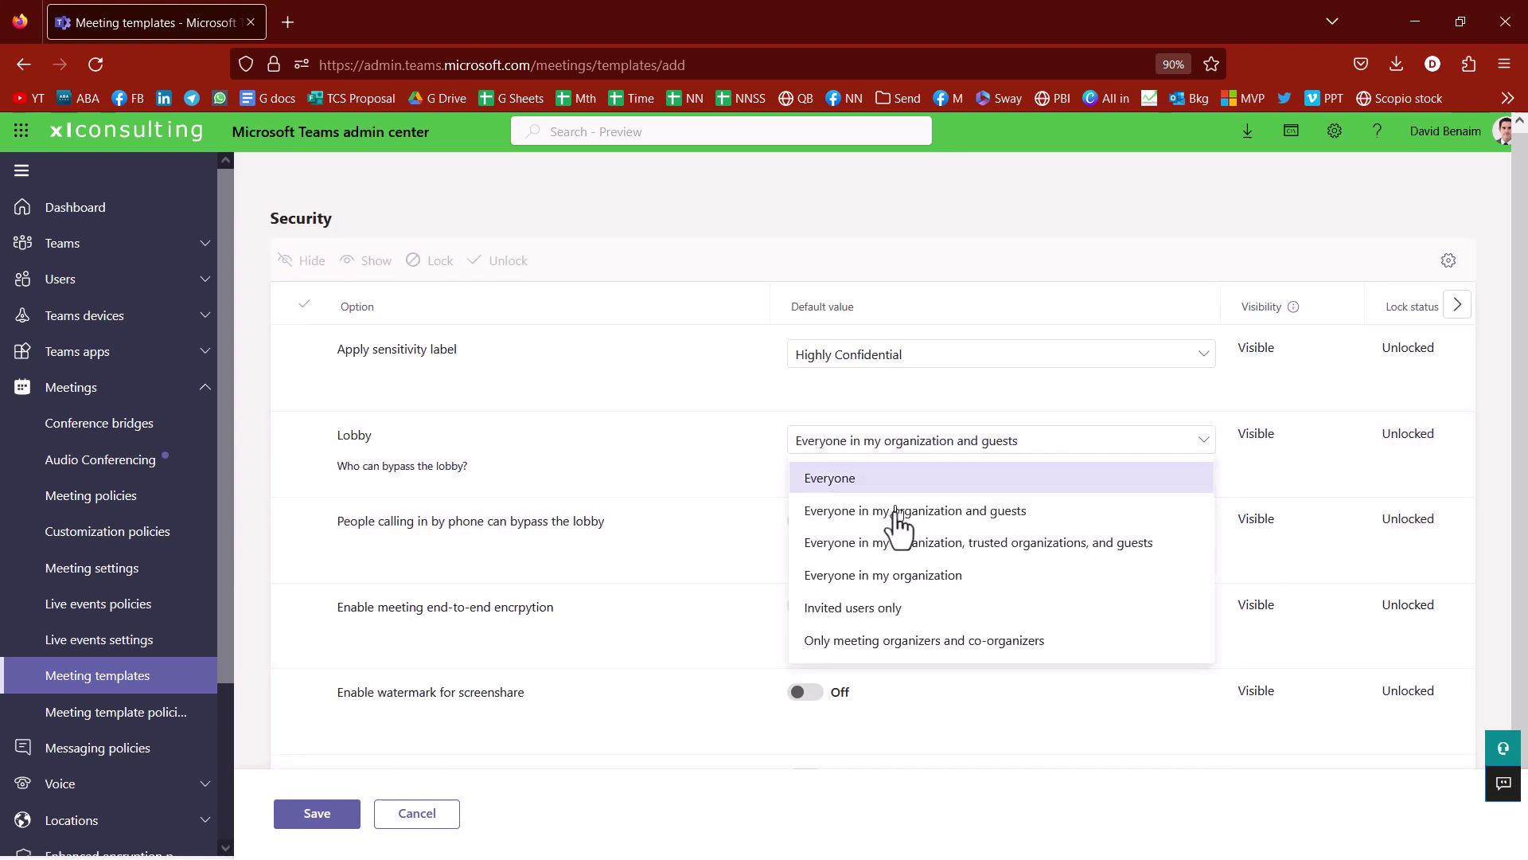
pyautogui.click(903, 608)
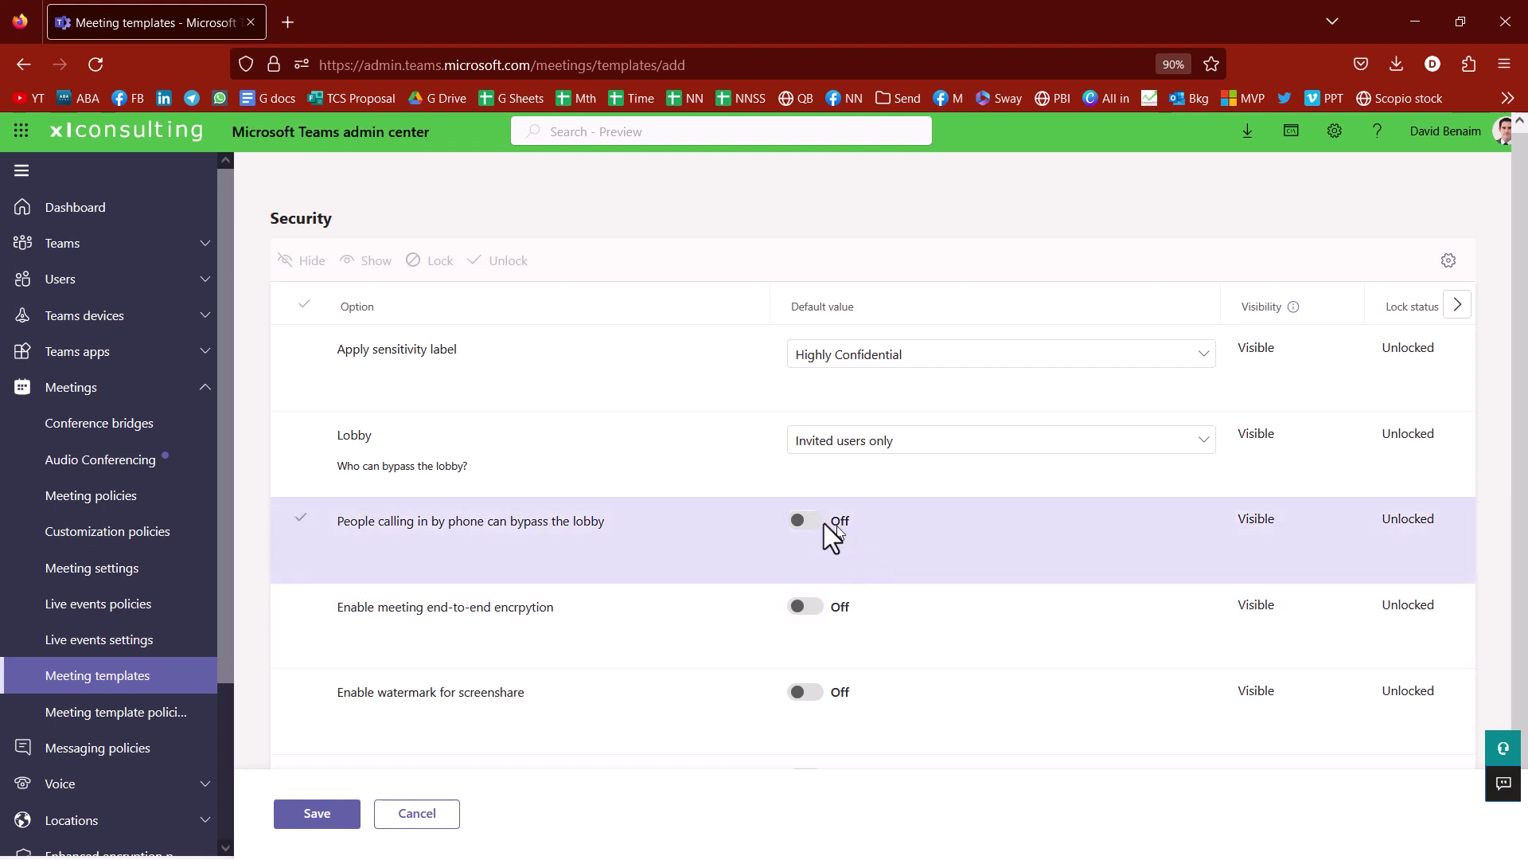
# Step: Turn on watermarks for both screenshare and video
pyautogui.scroll(-2, 812, 713)
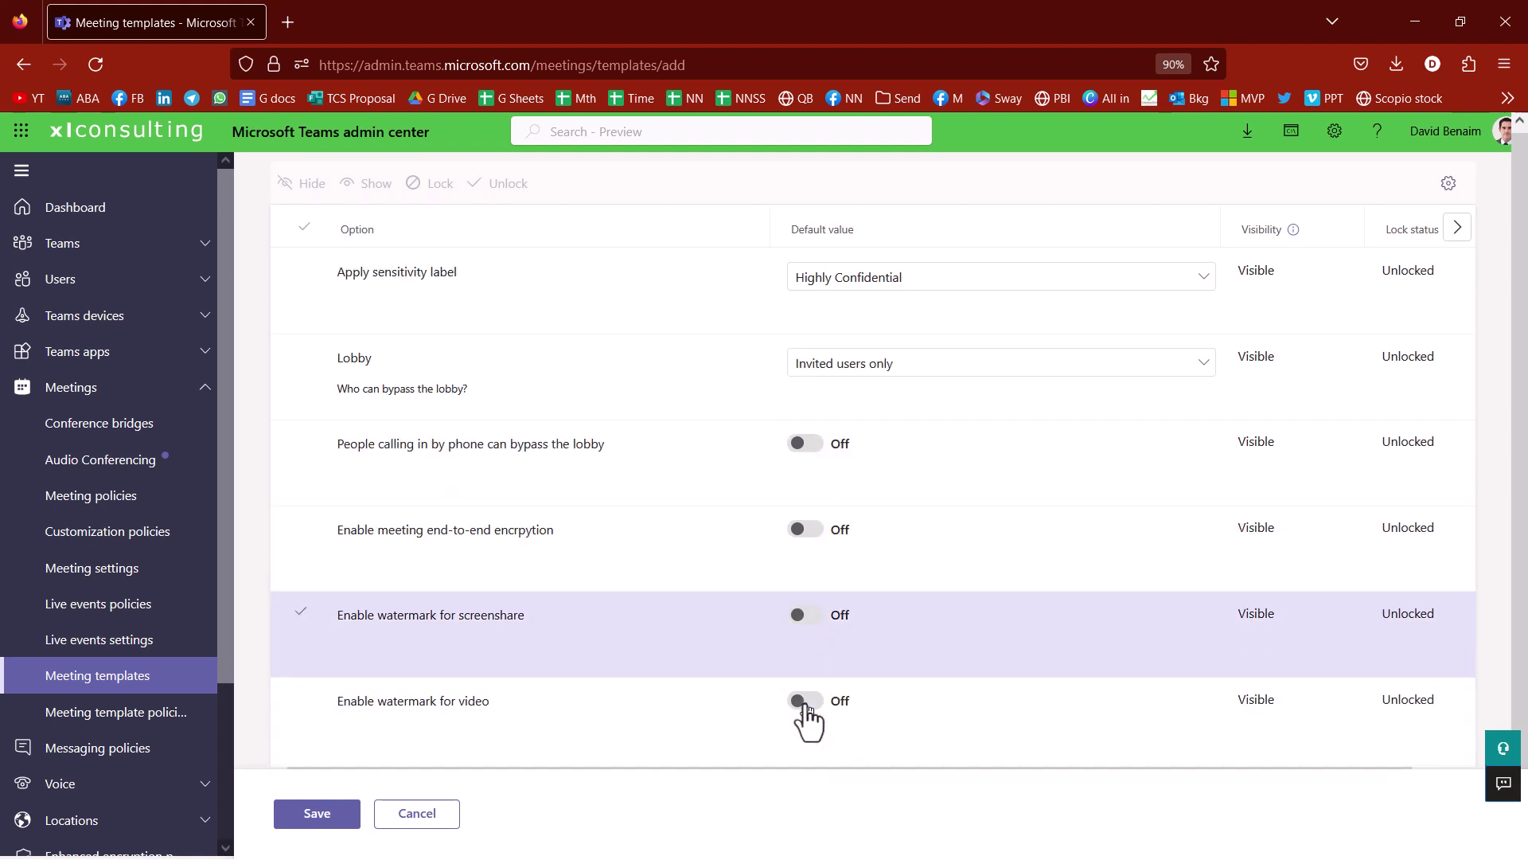
pyautogui.click(806, 525)
pyautogui.click(805, 610)
pyautogui.scroll(-4, 828, 613)
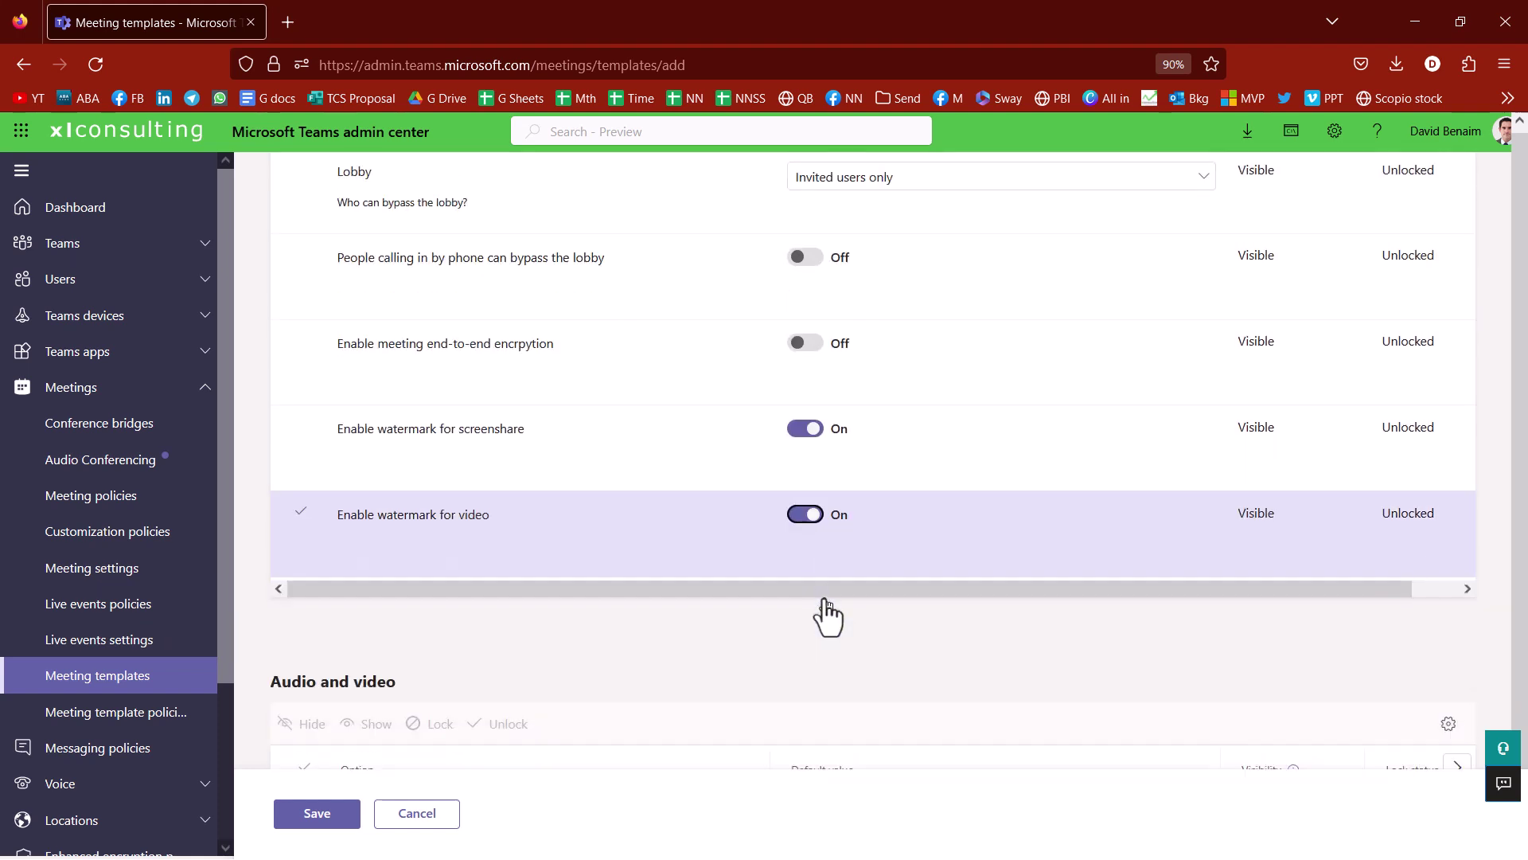
pyautogui.scroll(-2, 812, 629)
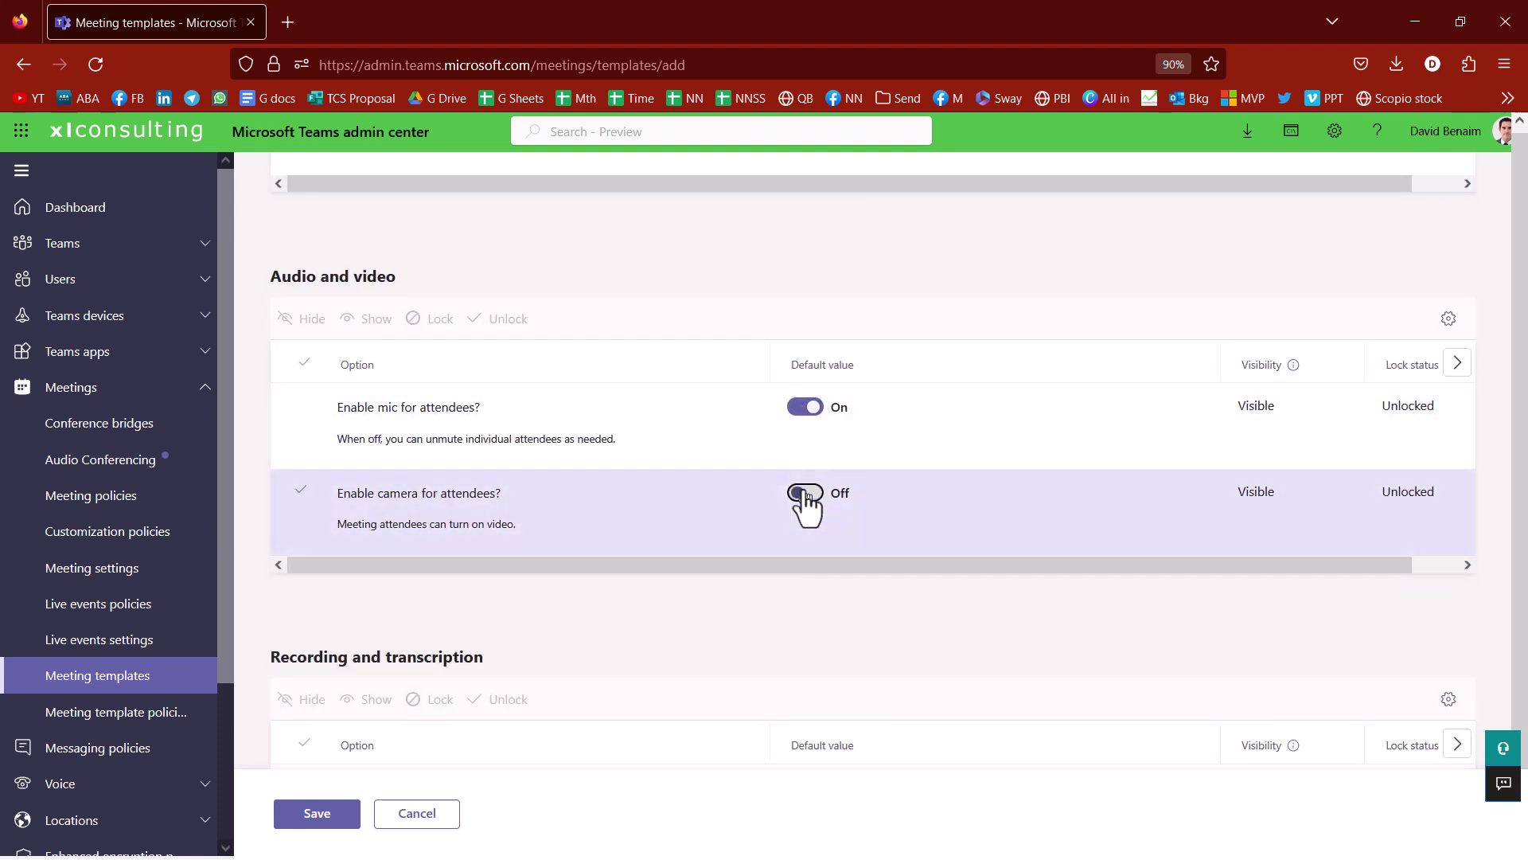
pyautogui.scroll(-2, 884, 502)
pyautogui.scroll(-2, 893, 514)
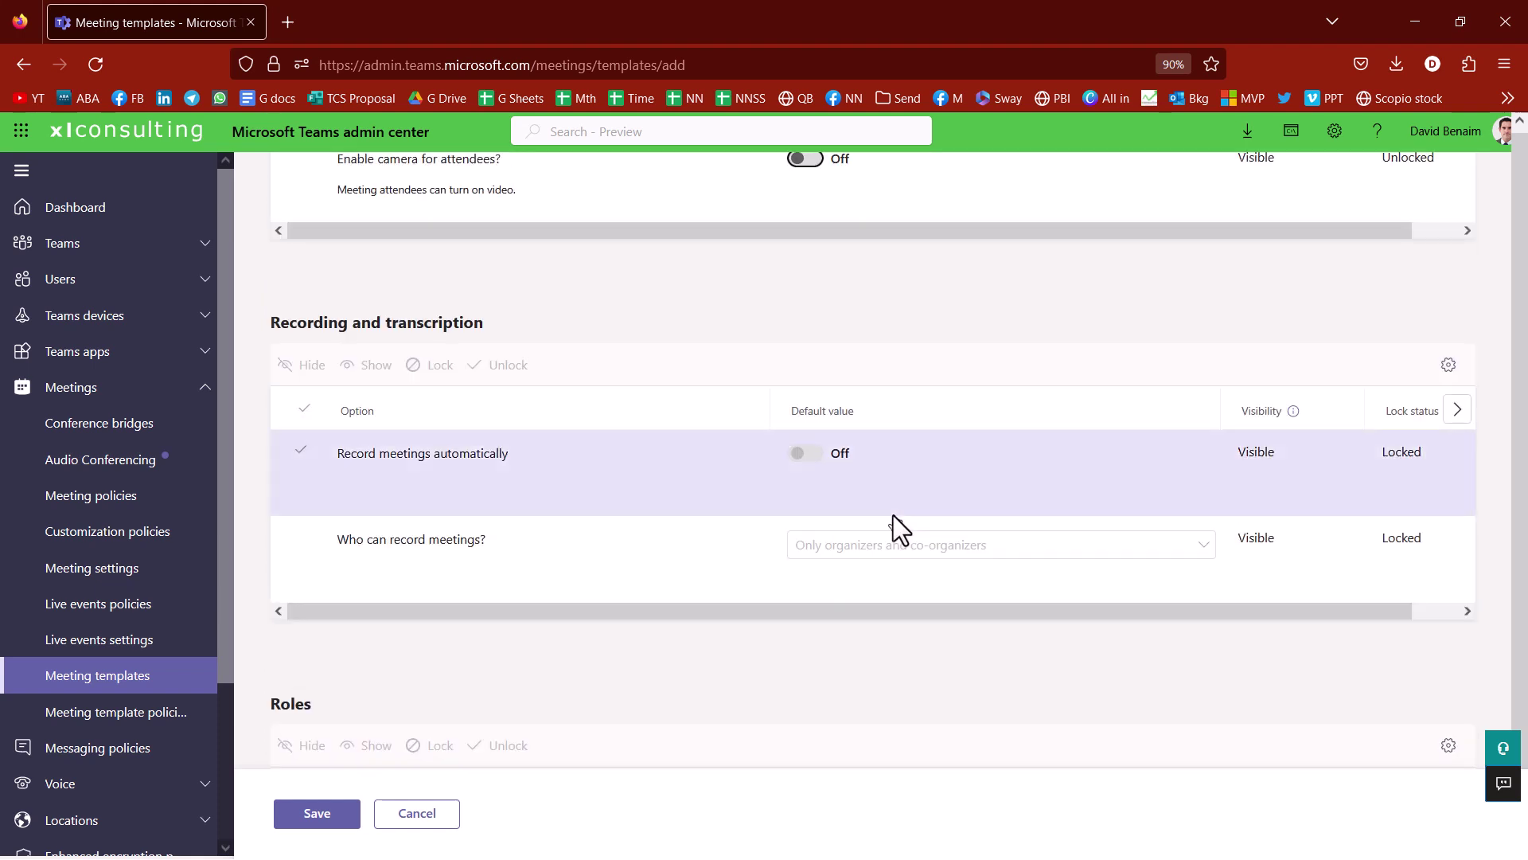
pyautogui.scroll(-2, 838, 568)
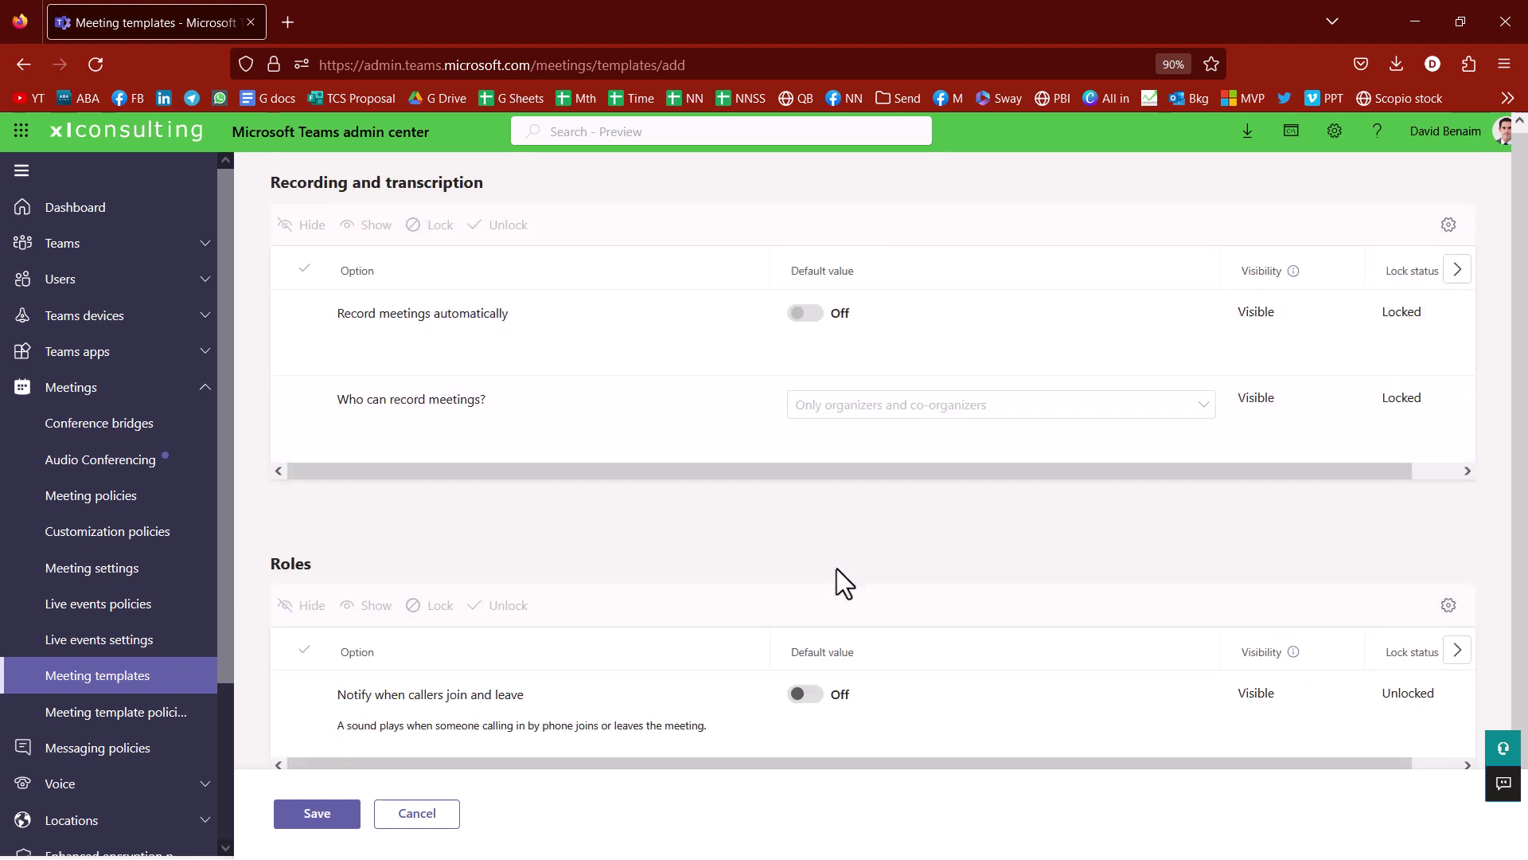
pyautogui.scroll(-2, 837, 568)
pyautogui.scroll(-4, 838, 565)
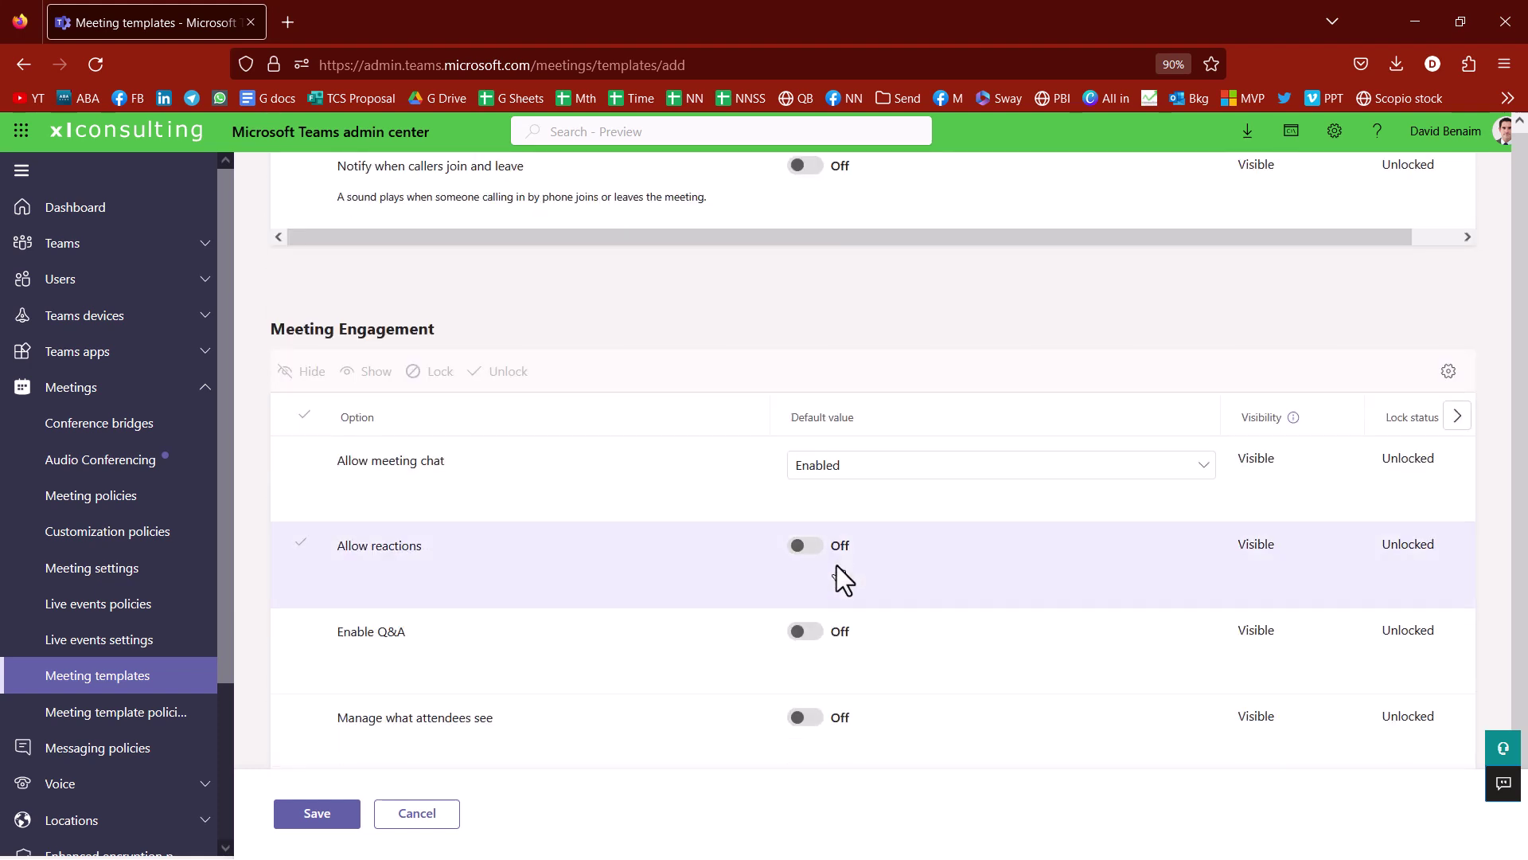
# Step: Disable meeting chat and turn on Q&A, leaving reactions off
pyautogui.click(840, 469)
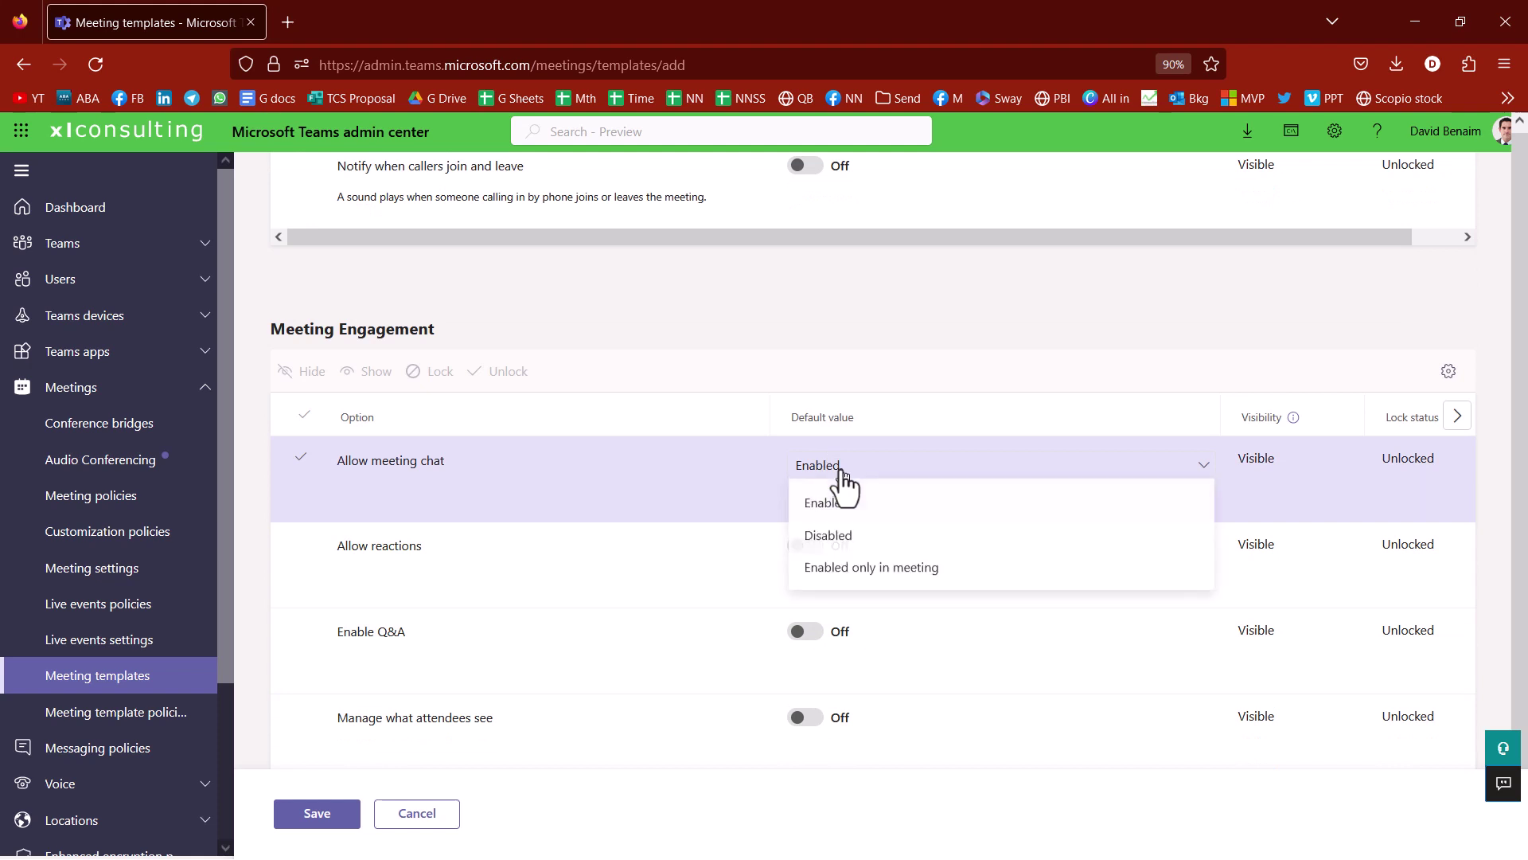
pyautogui.click(857, 538)
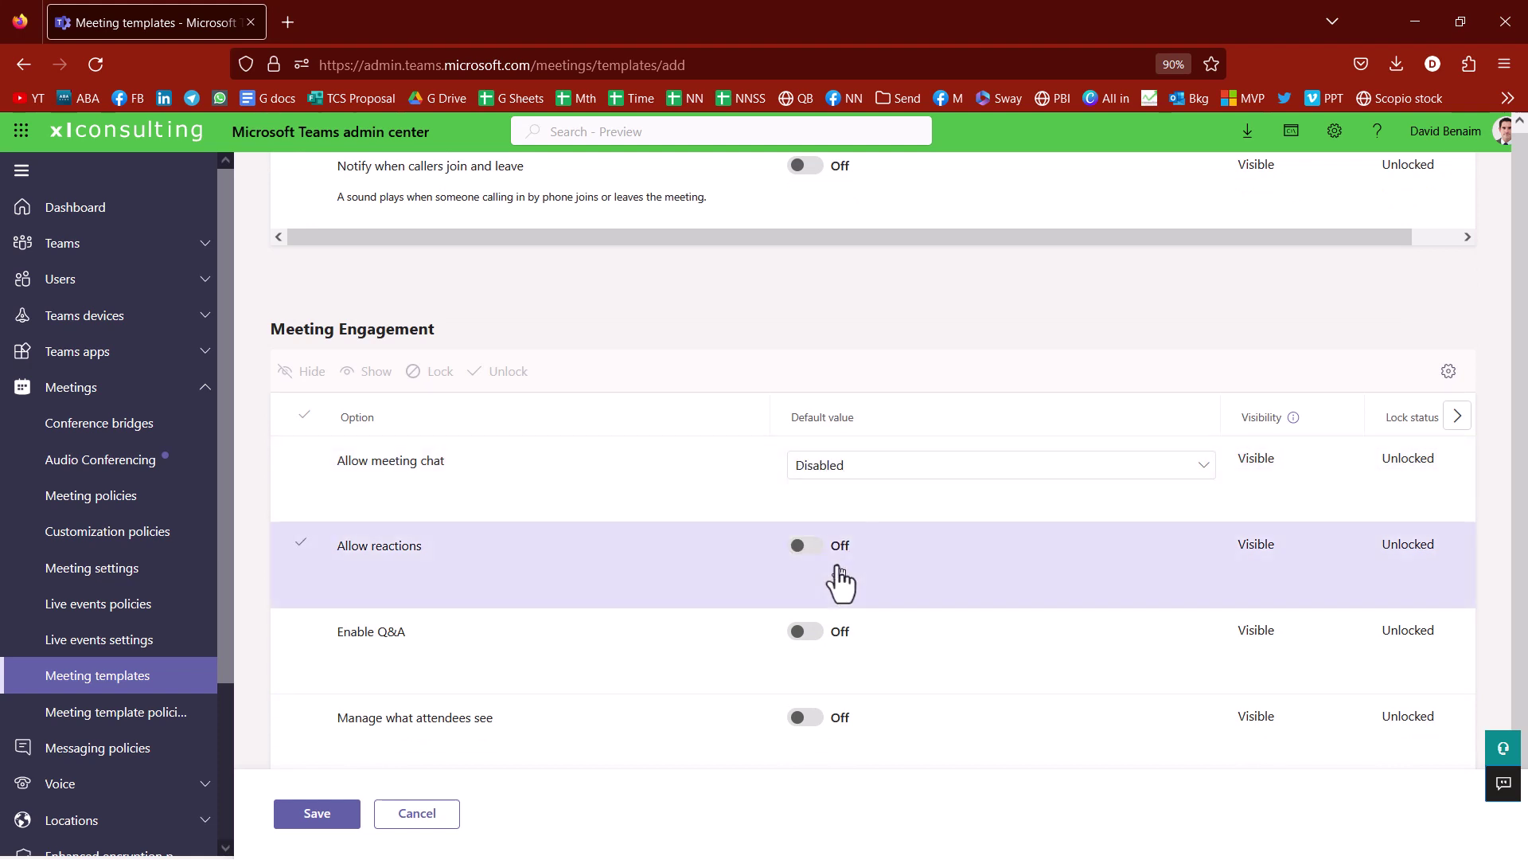
pyautogui.click(810, 549)
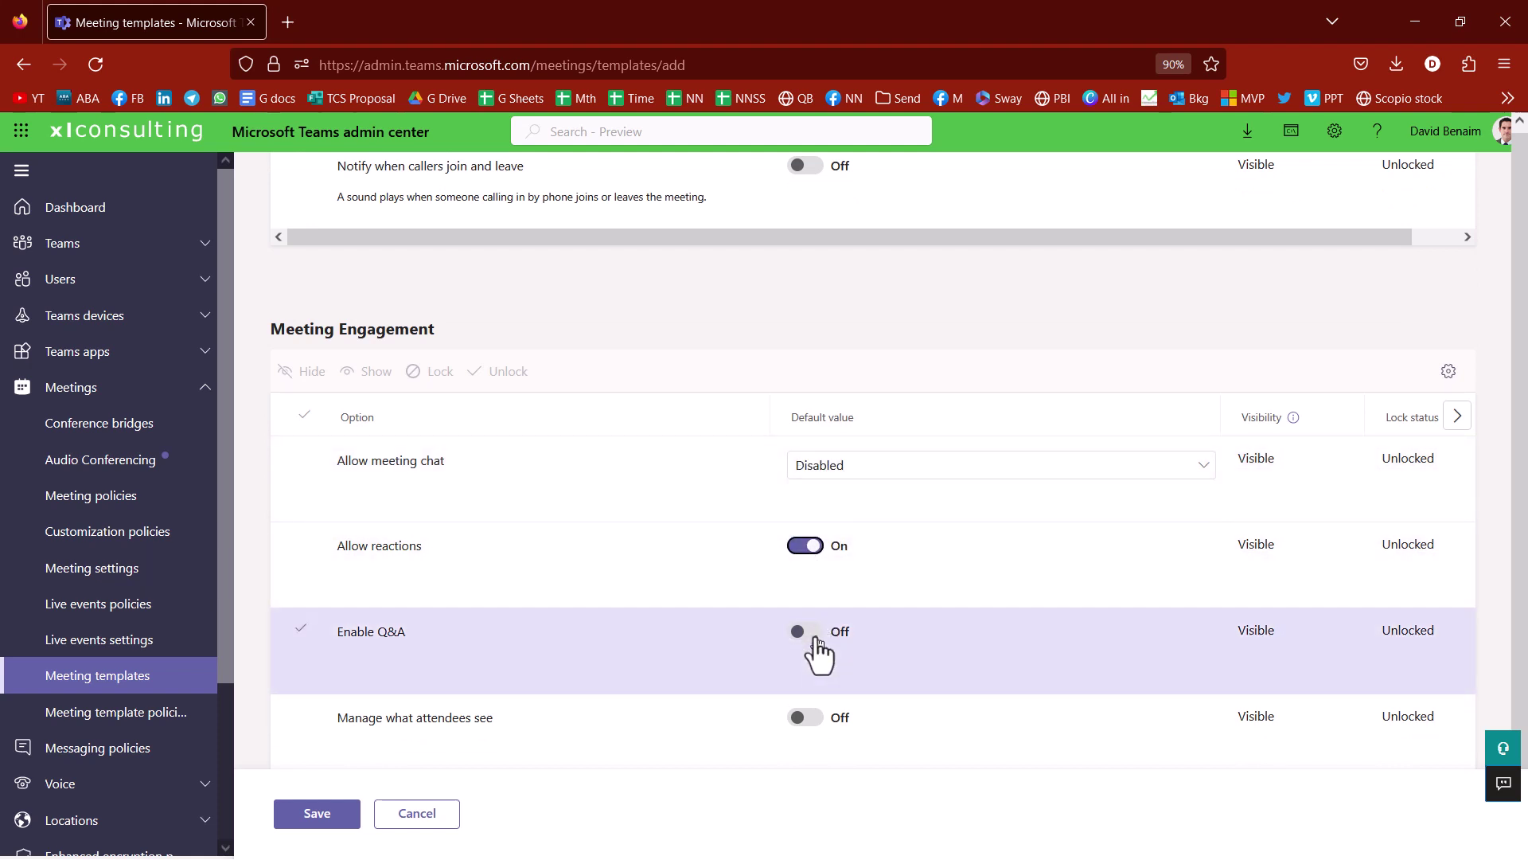
pyautogui.click(810, 548)
pyautogui.click(810, 633)
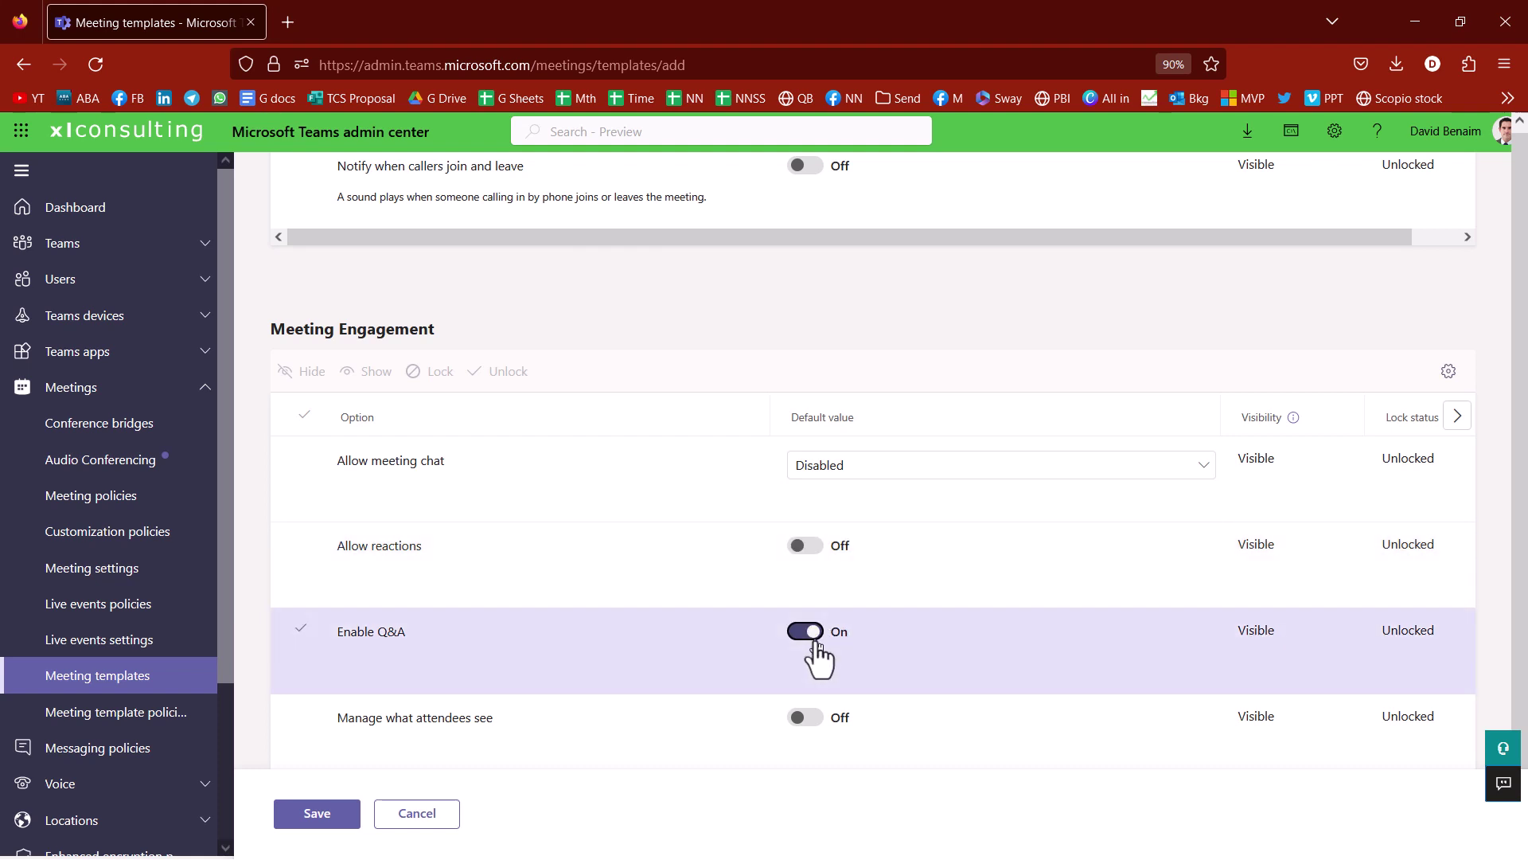
pyautogui.scroll(-1, 904, 708)
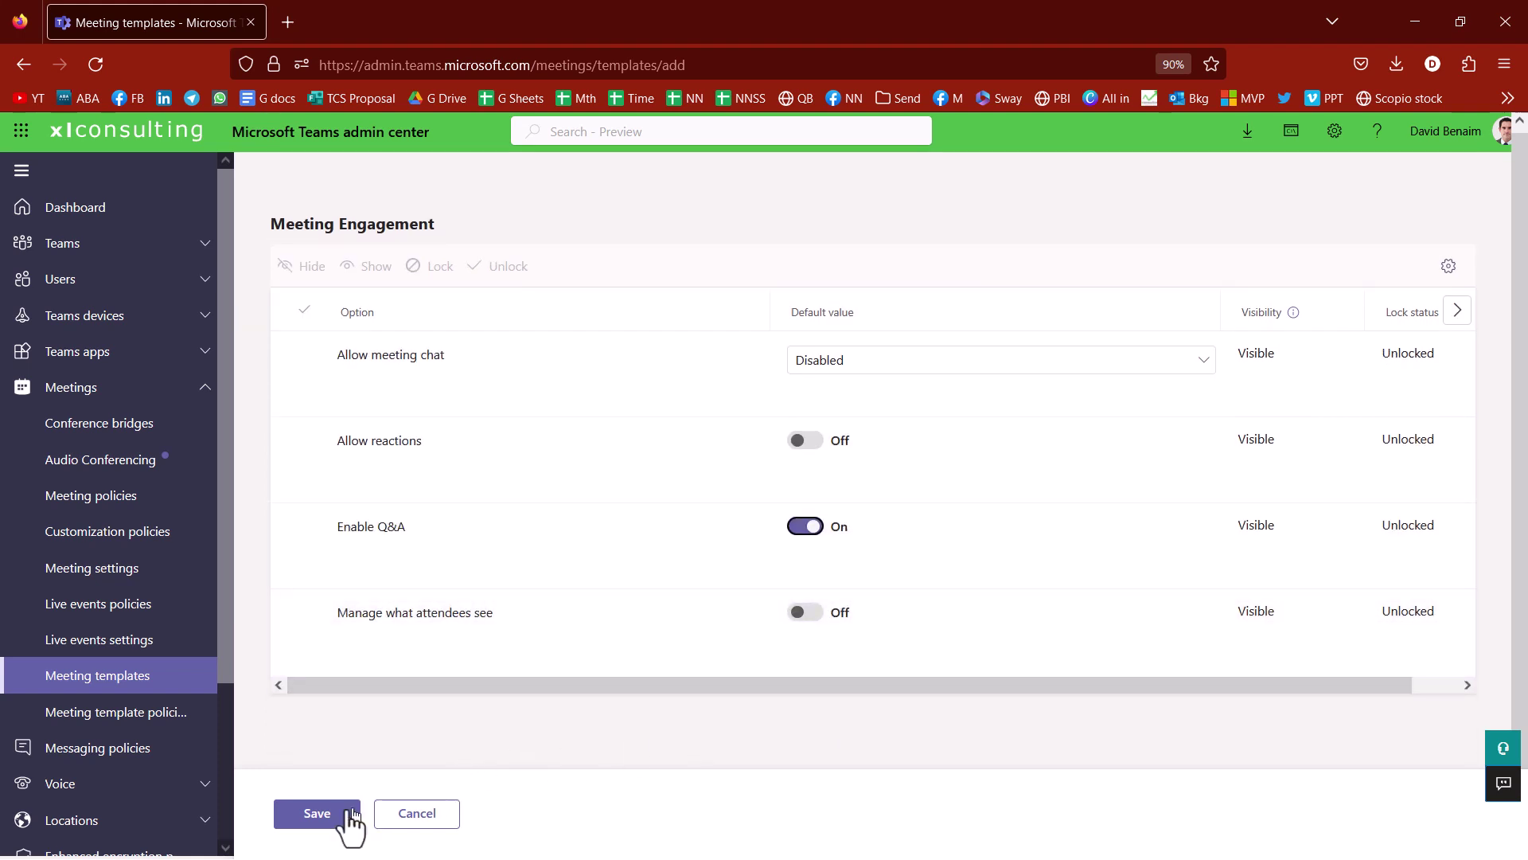
# Step: Add the description 'Confidential & view only but can speak' and save the template
pyautogui.click(327, 820)
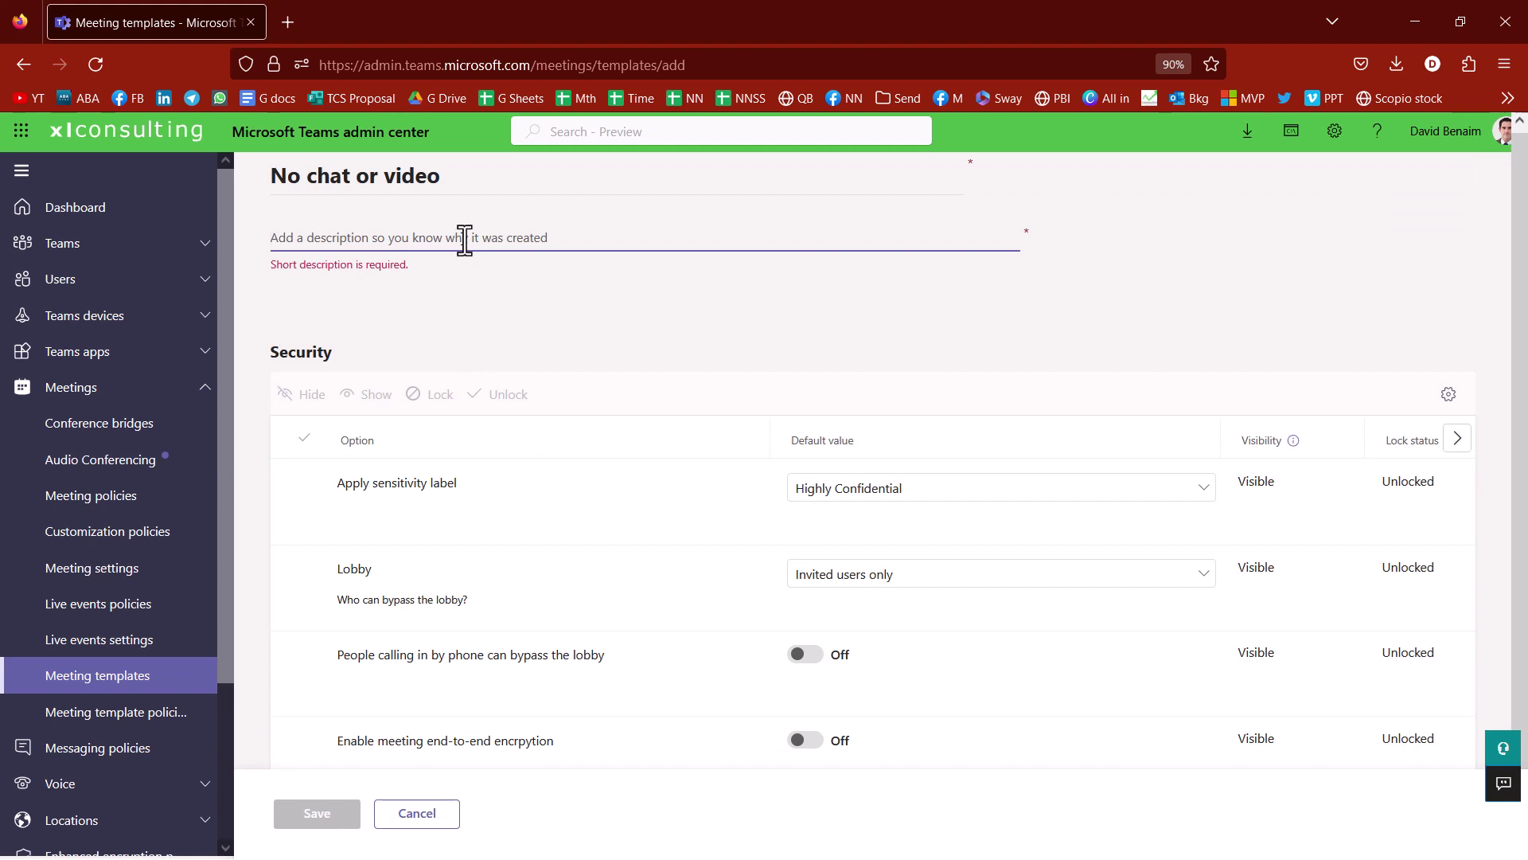
pyautogui.write('Confidential')
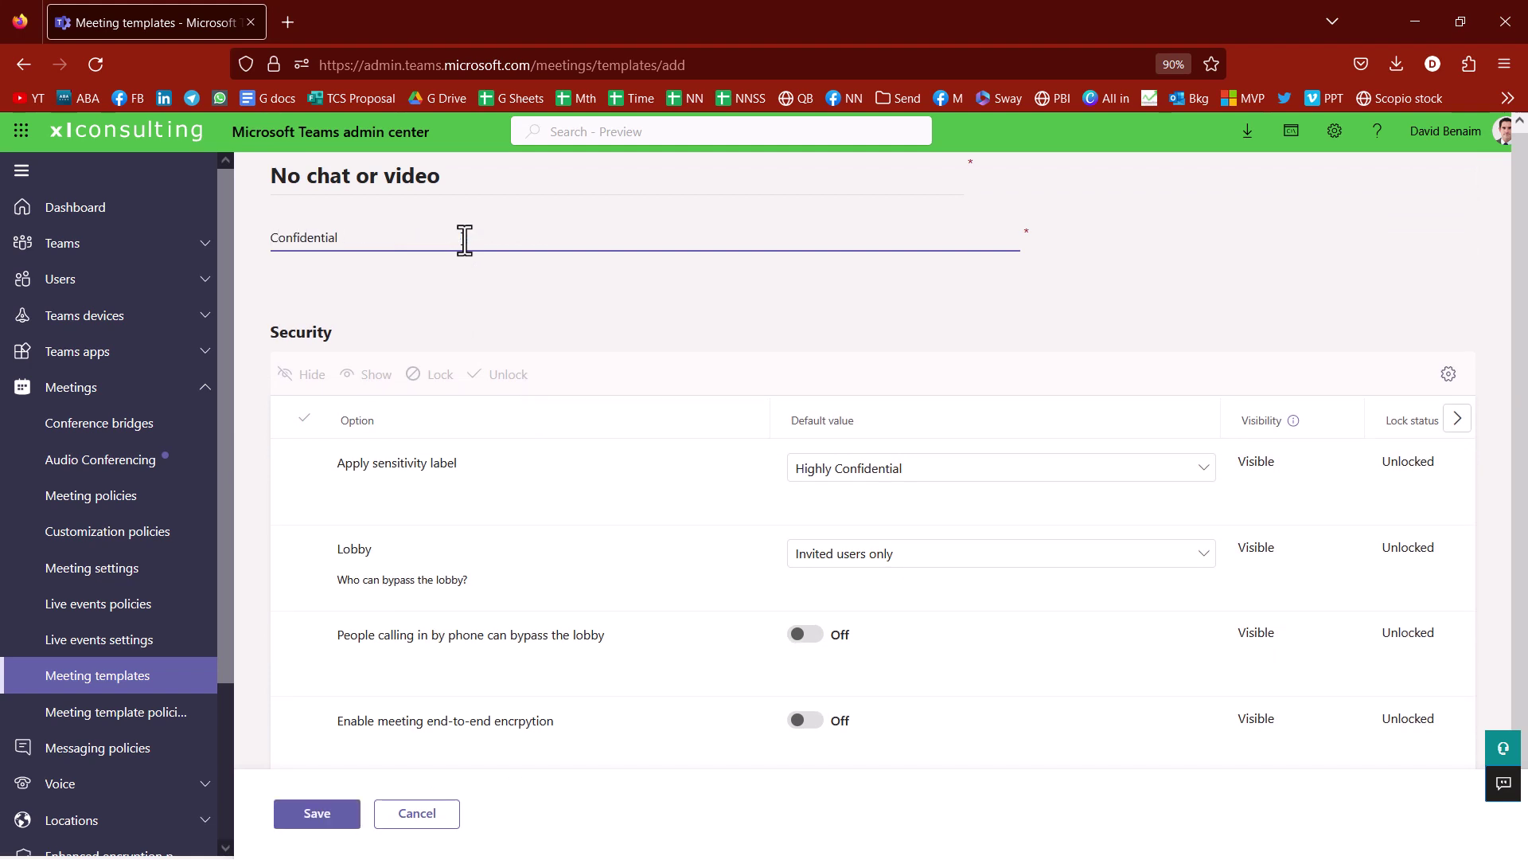
pyautogui.write(' & view only but can speak')
pyautogui.click(317, 813)
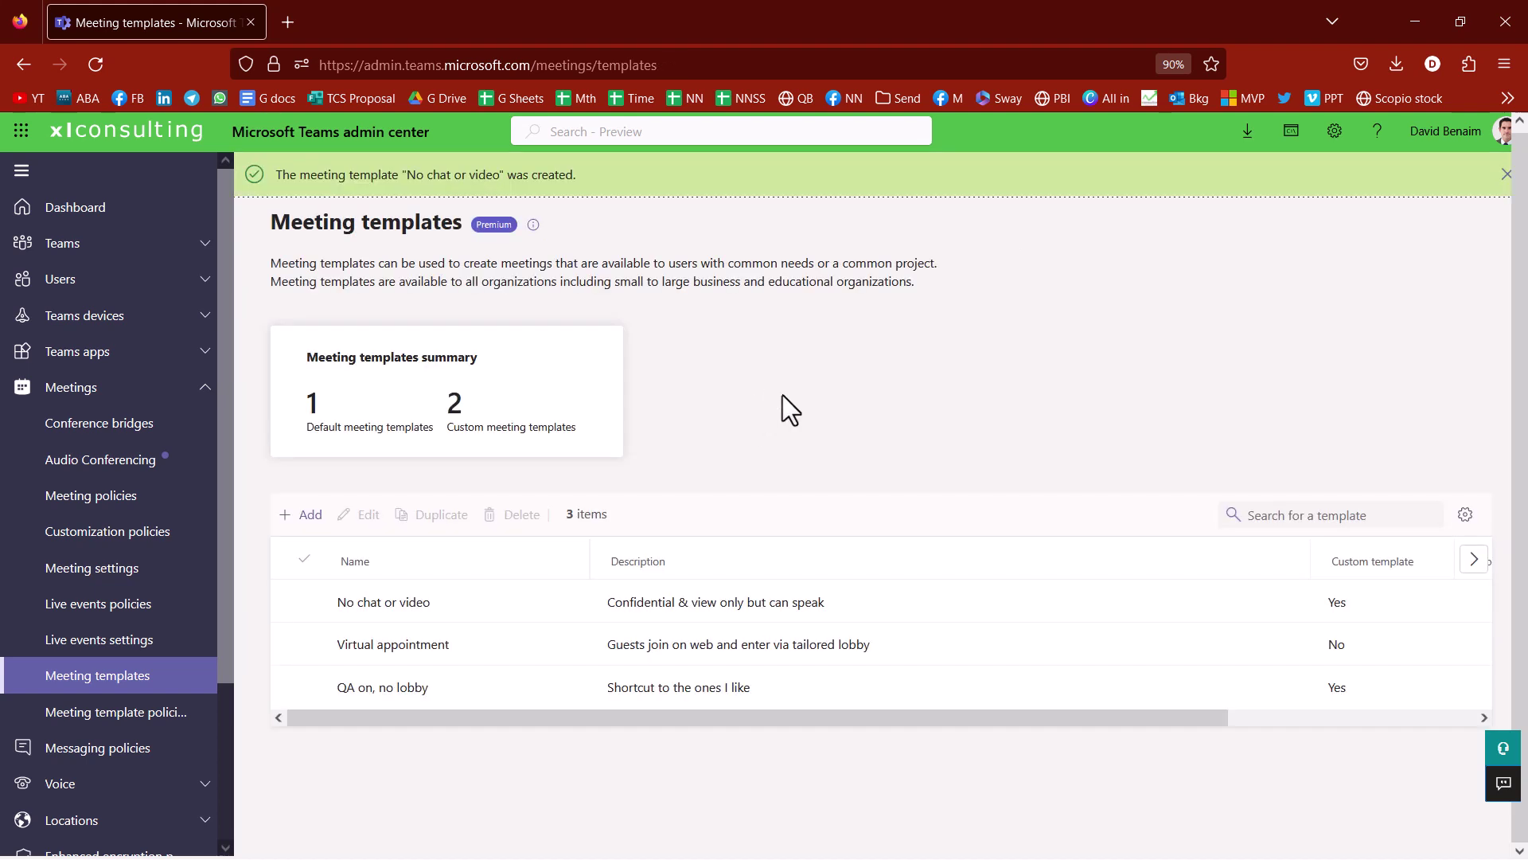
# Step: Go to the Meeting template policies page in the admin center sidebar
pyautogui.click(82, 725)
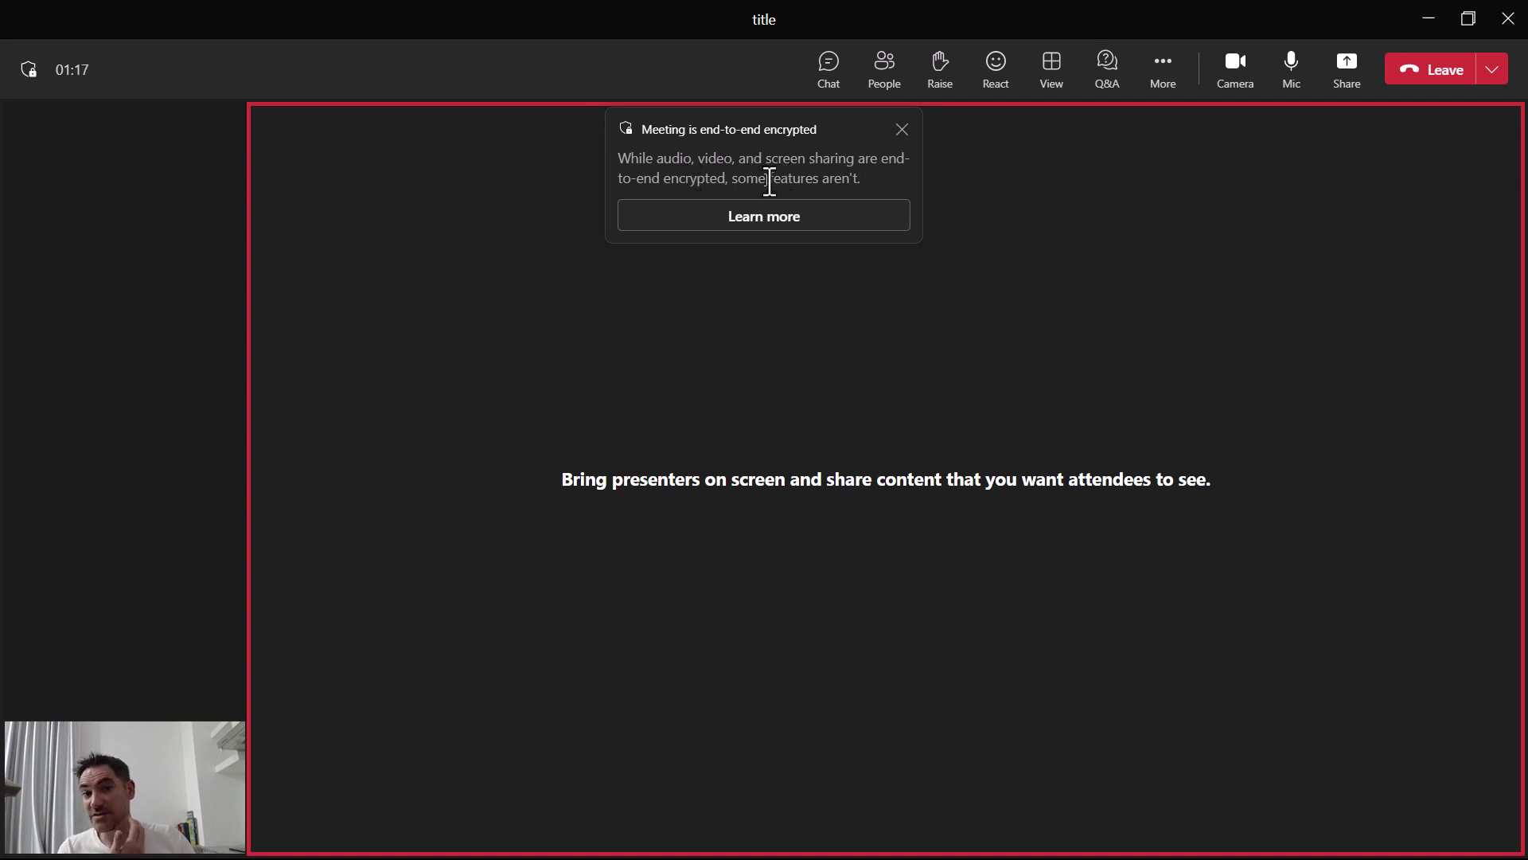
# Step: Dismiss the encryption notice and check the end-to-end encryption verification codes
pyautogui.click(1162, 79)
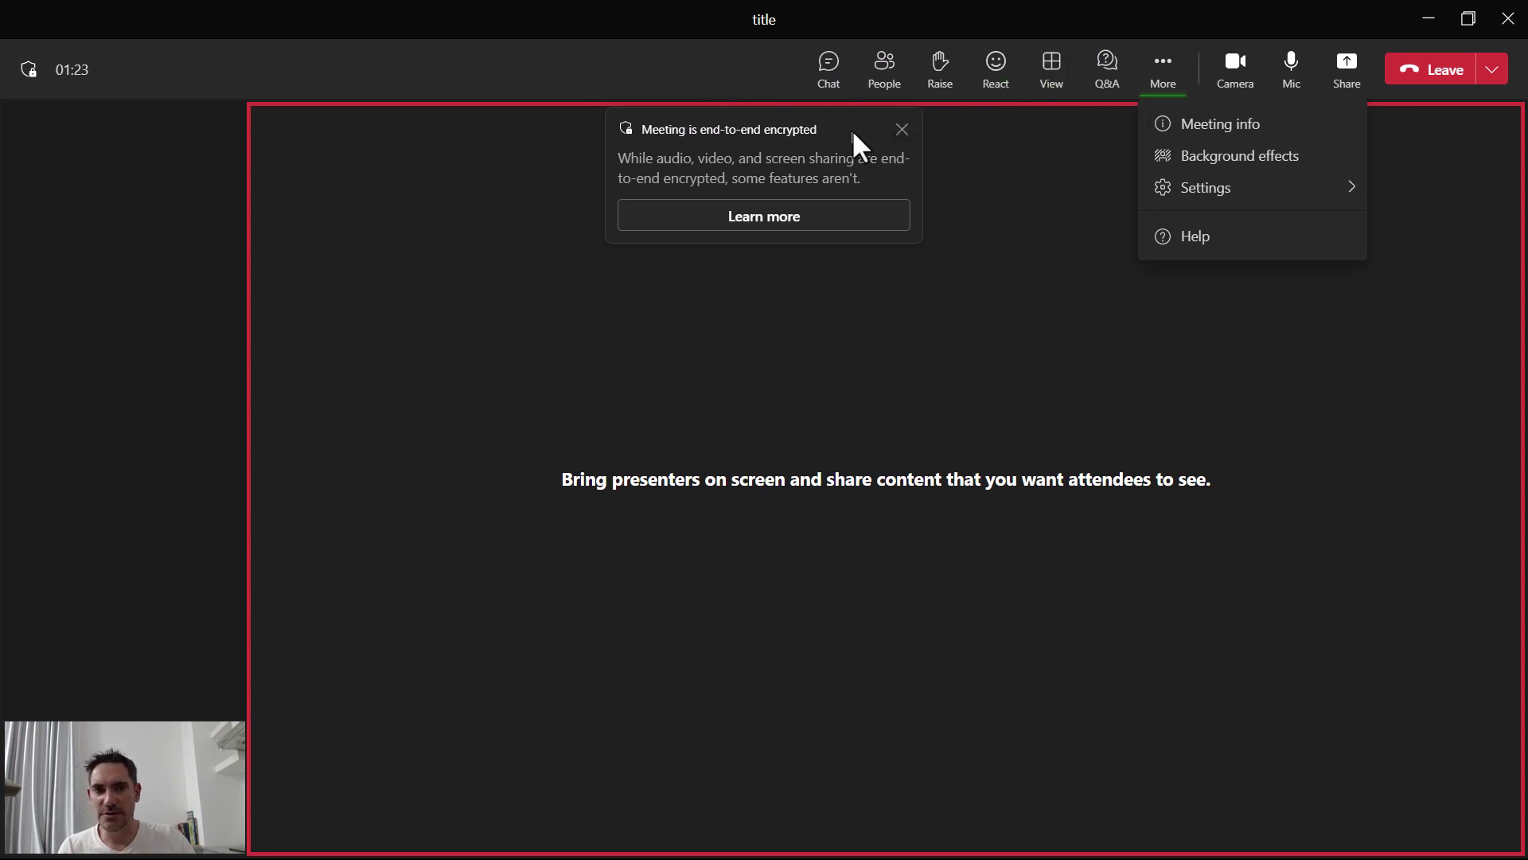
pyautogui.click(900, 134)
pyautogui.click(30, 72)
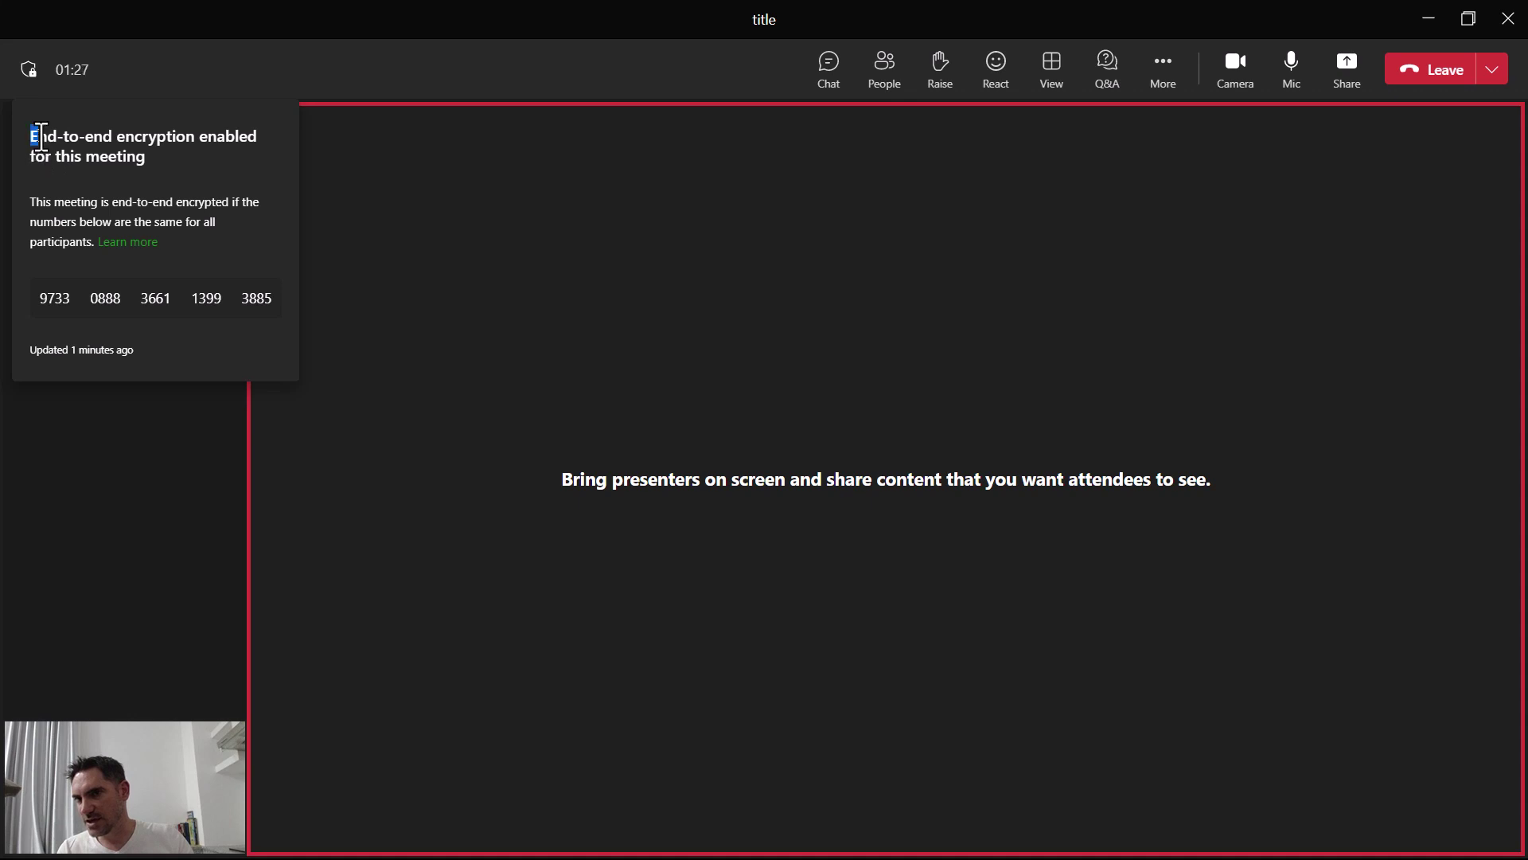
pyautogui.moveTo(42, 135); pyautogui.dragTo(177, 173)
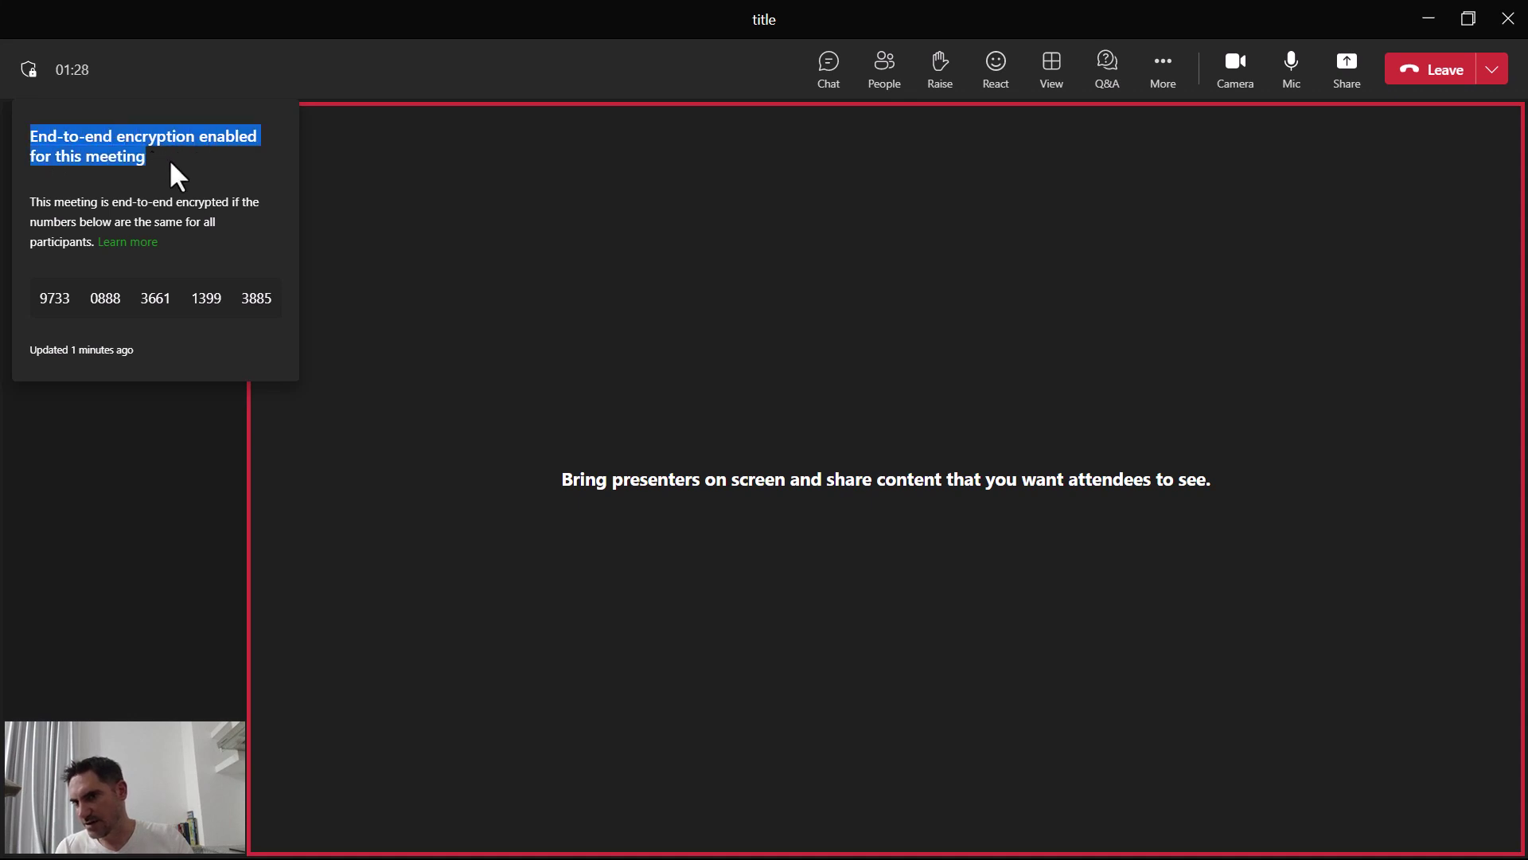
pyautogui.click(487, 317)
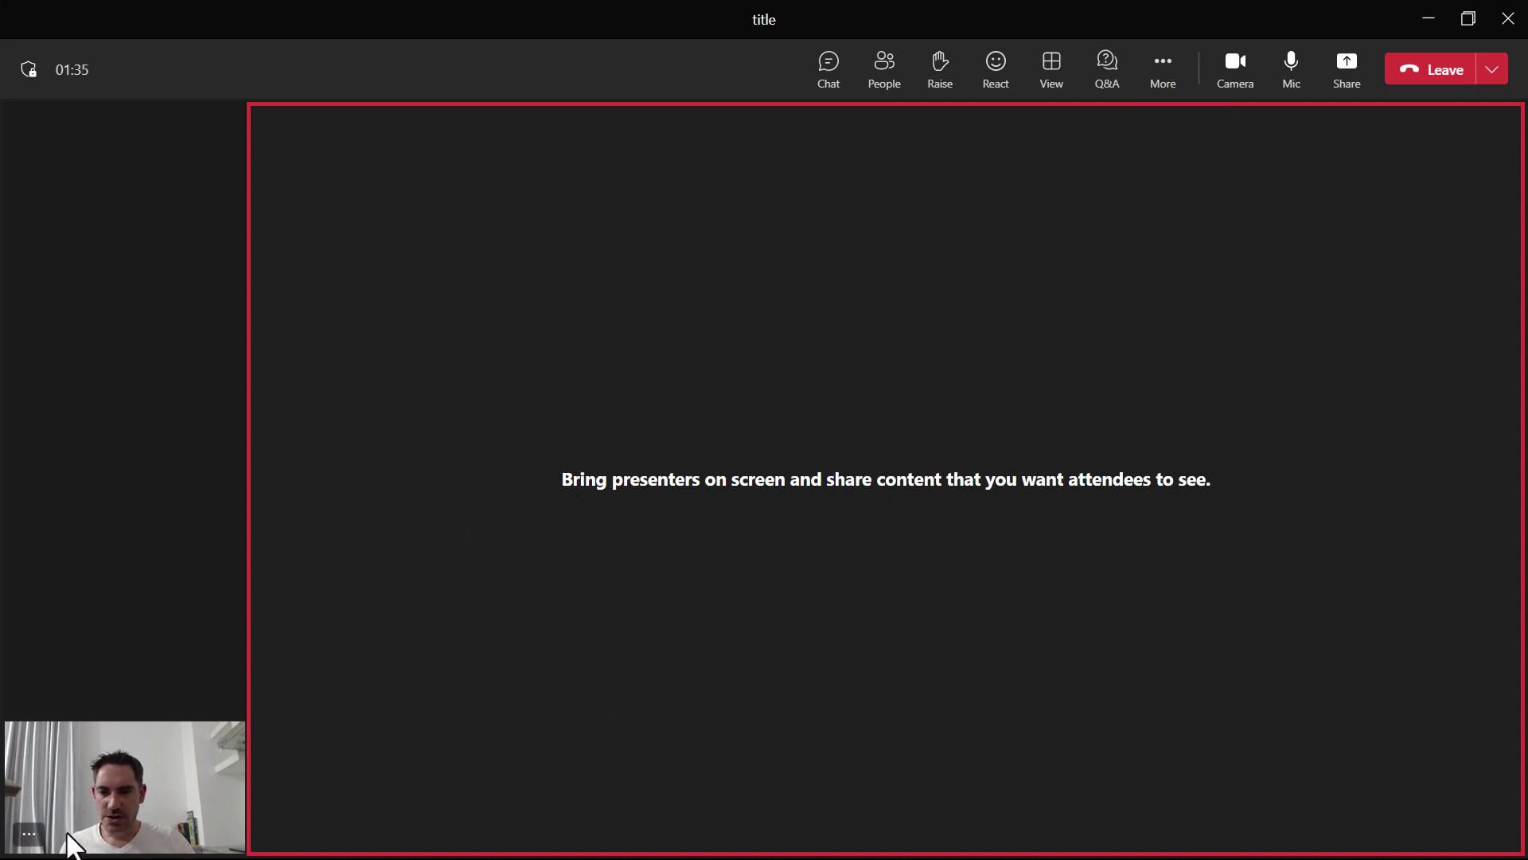
# Step: Bring your own video onto the stage and open Meeting options from More > Settings
pyautogui.click(30, 839)
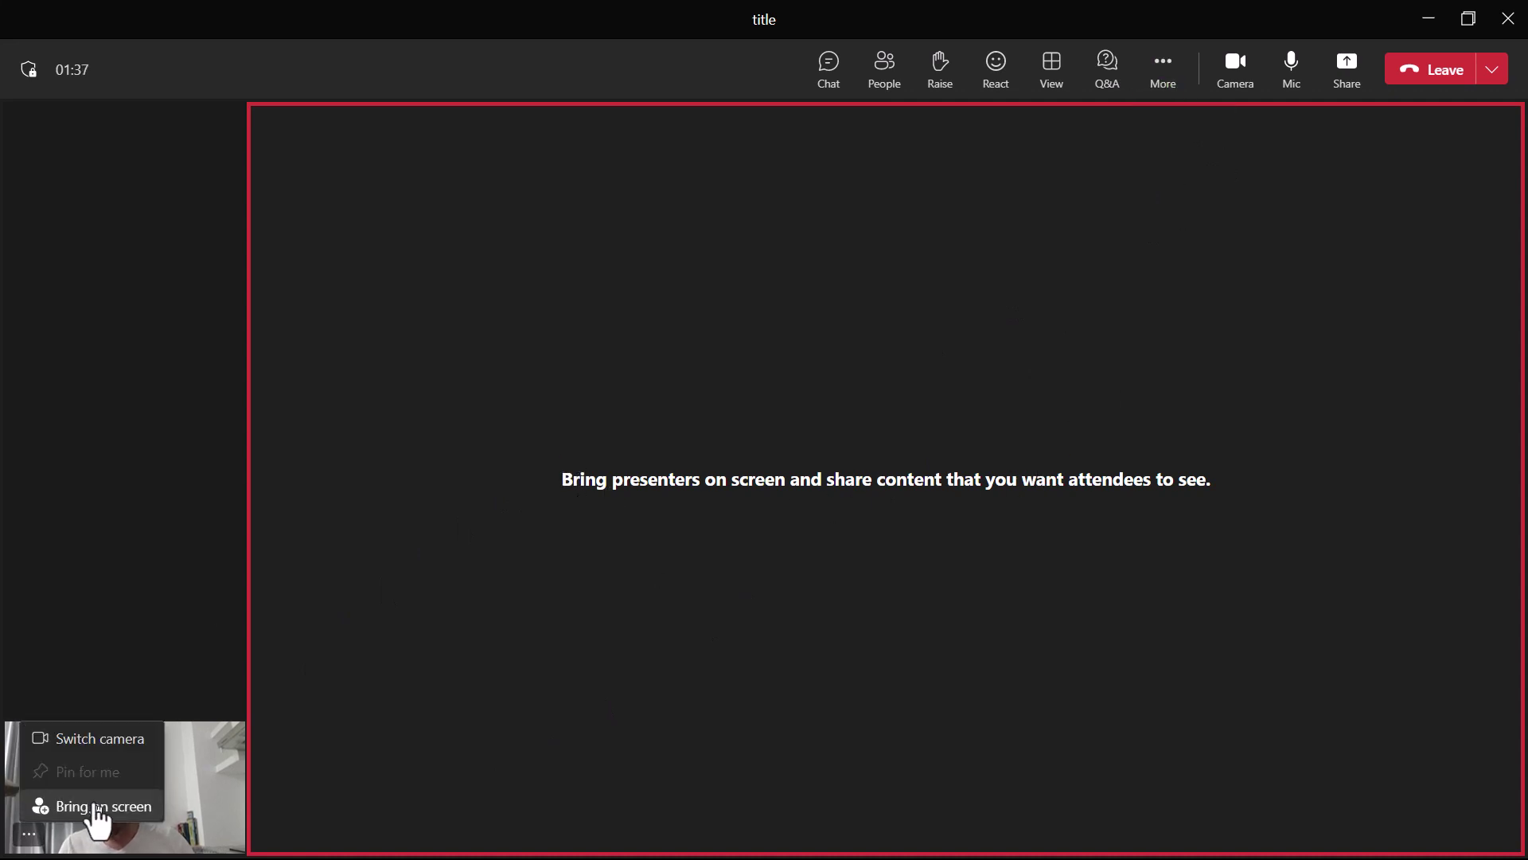
pyautogui.click(96, 806)
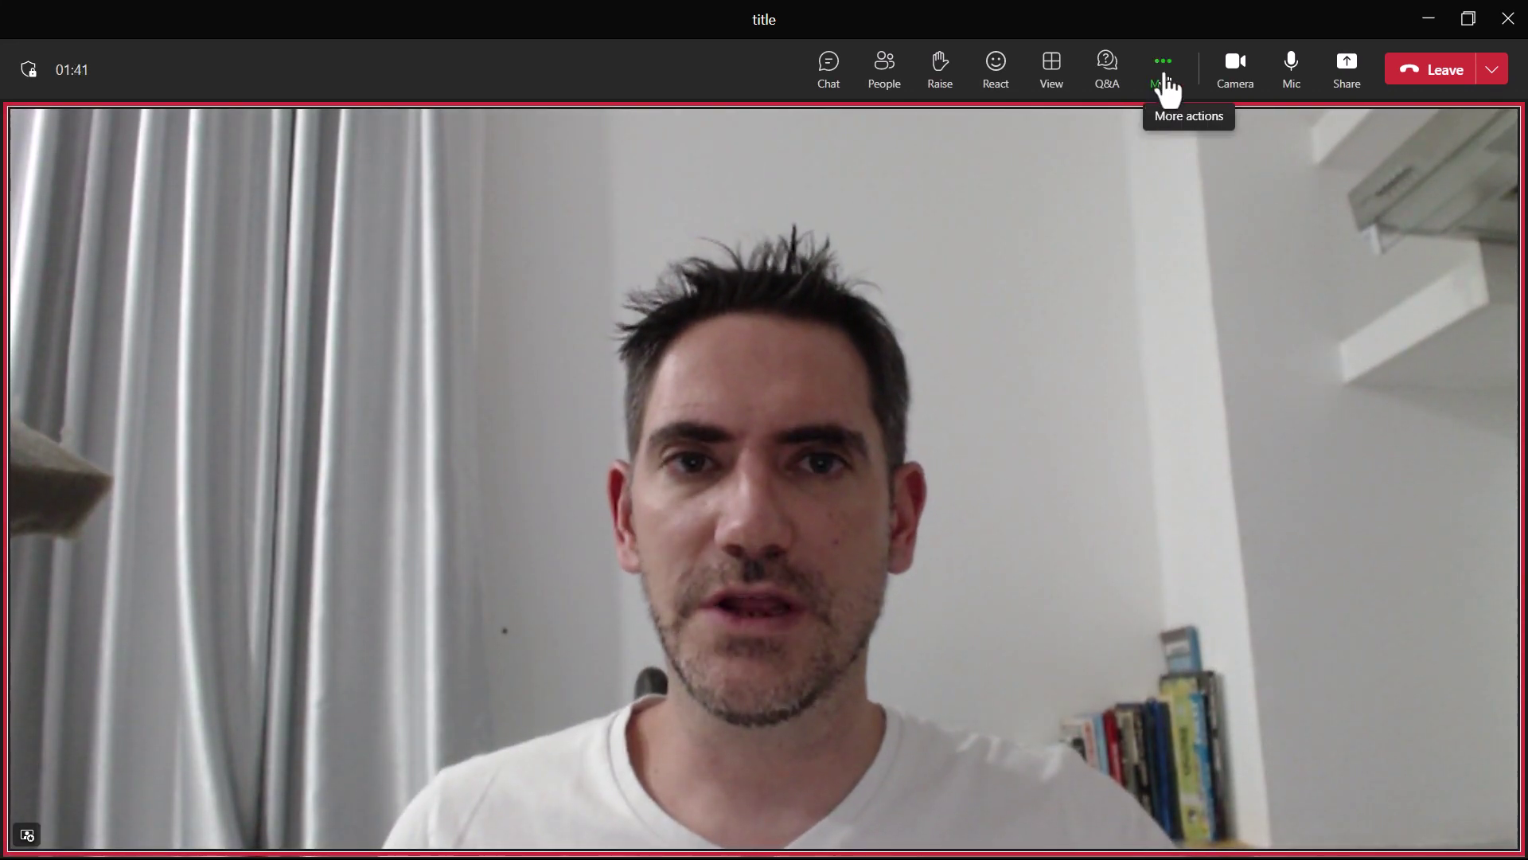
pyautogui.click(1167, 75)
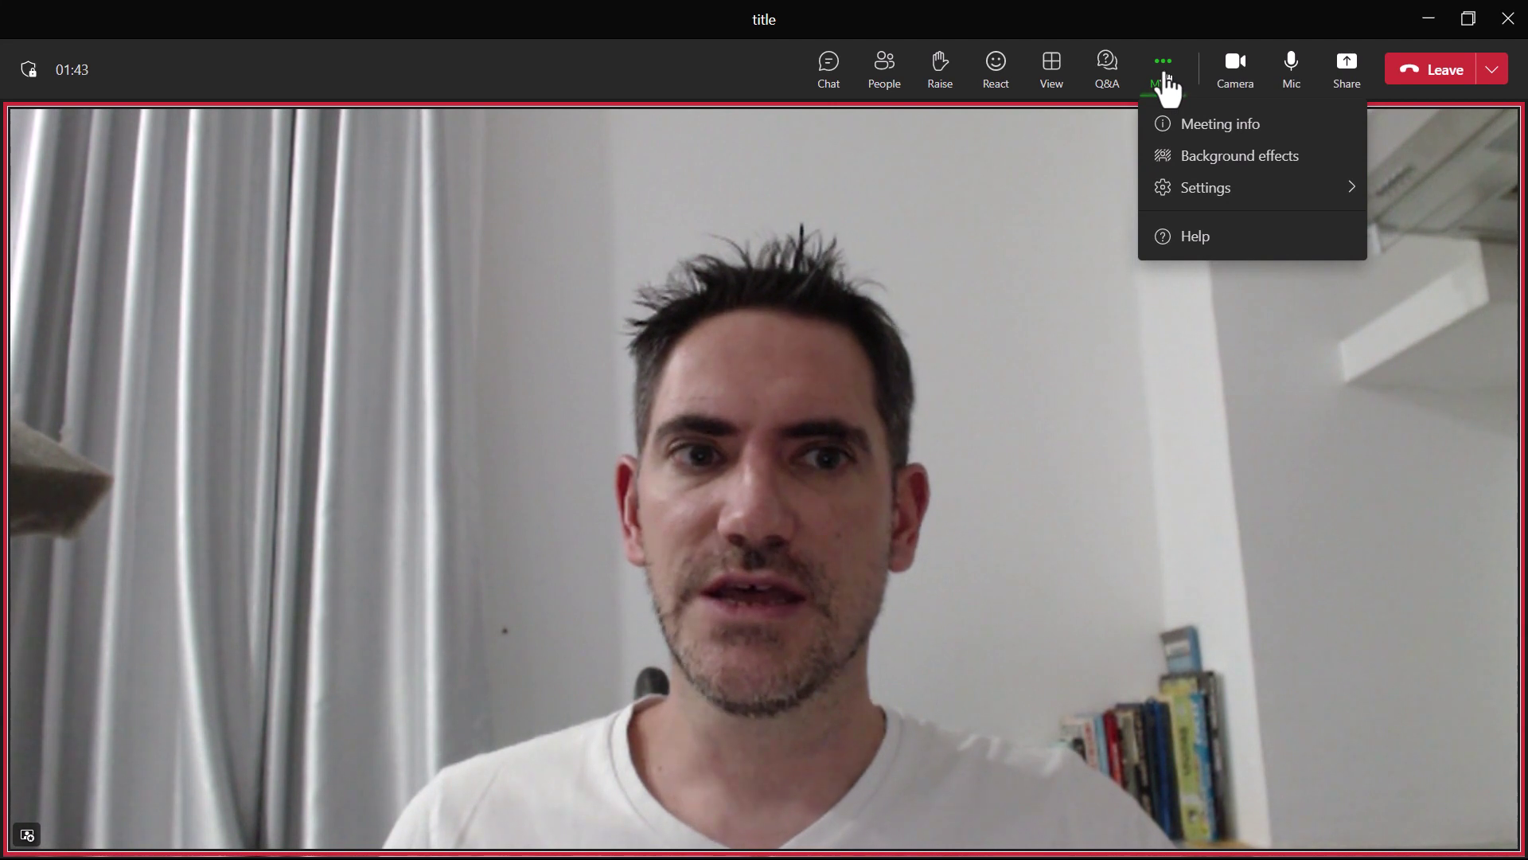
pyautogui.moveTo(1256, 197)
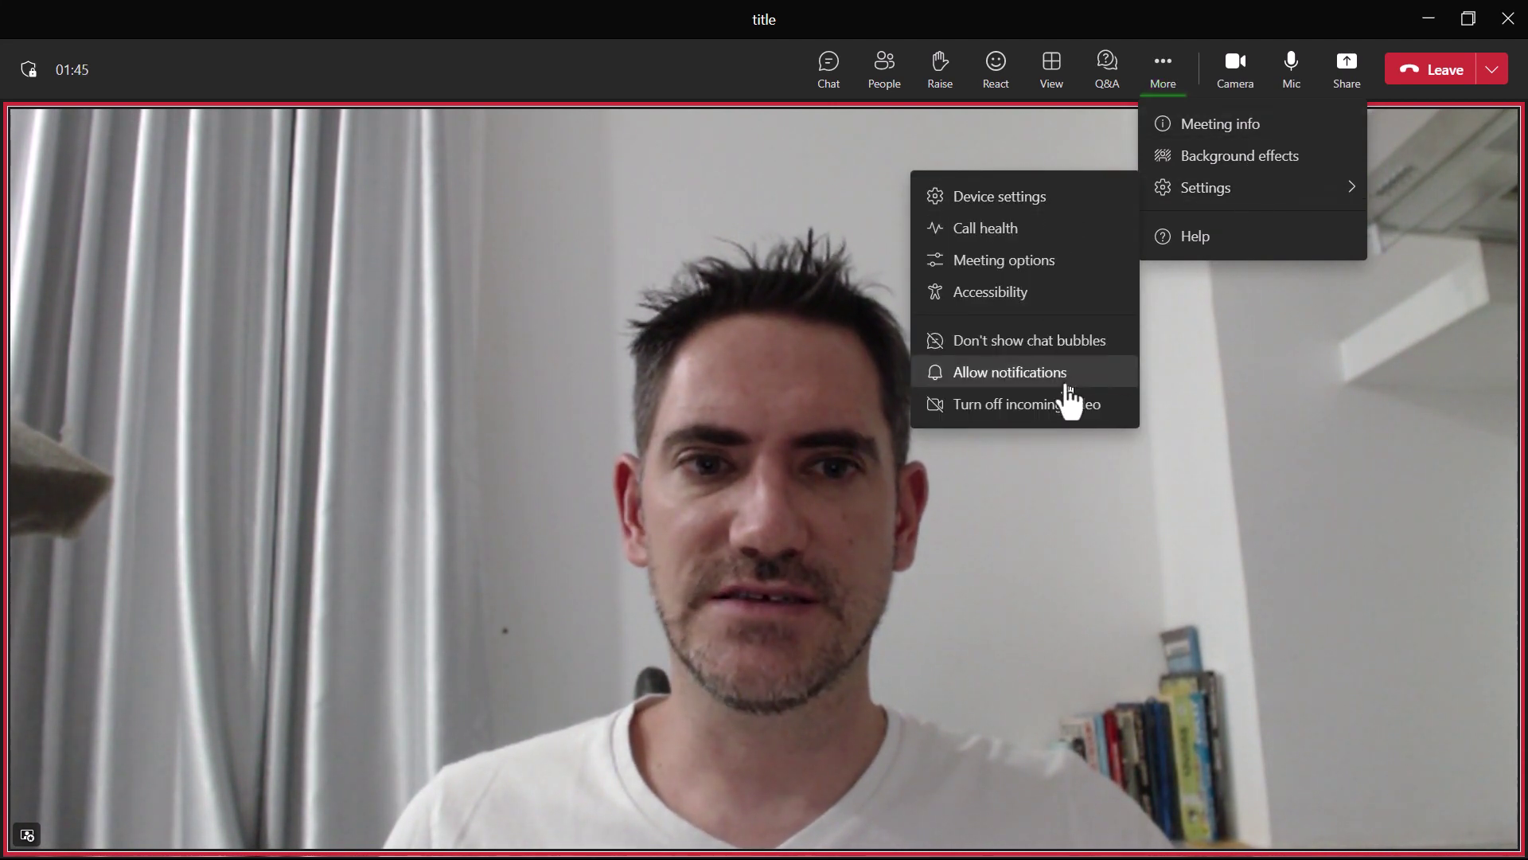
pyautogui.click(1059, 265)
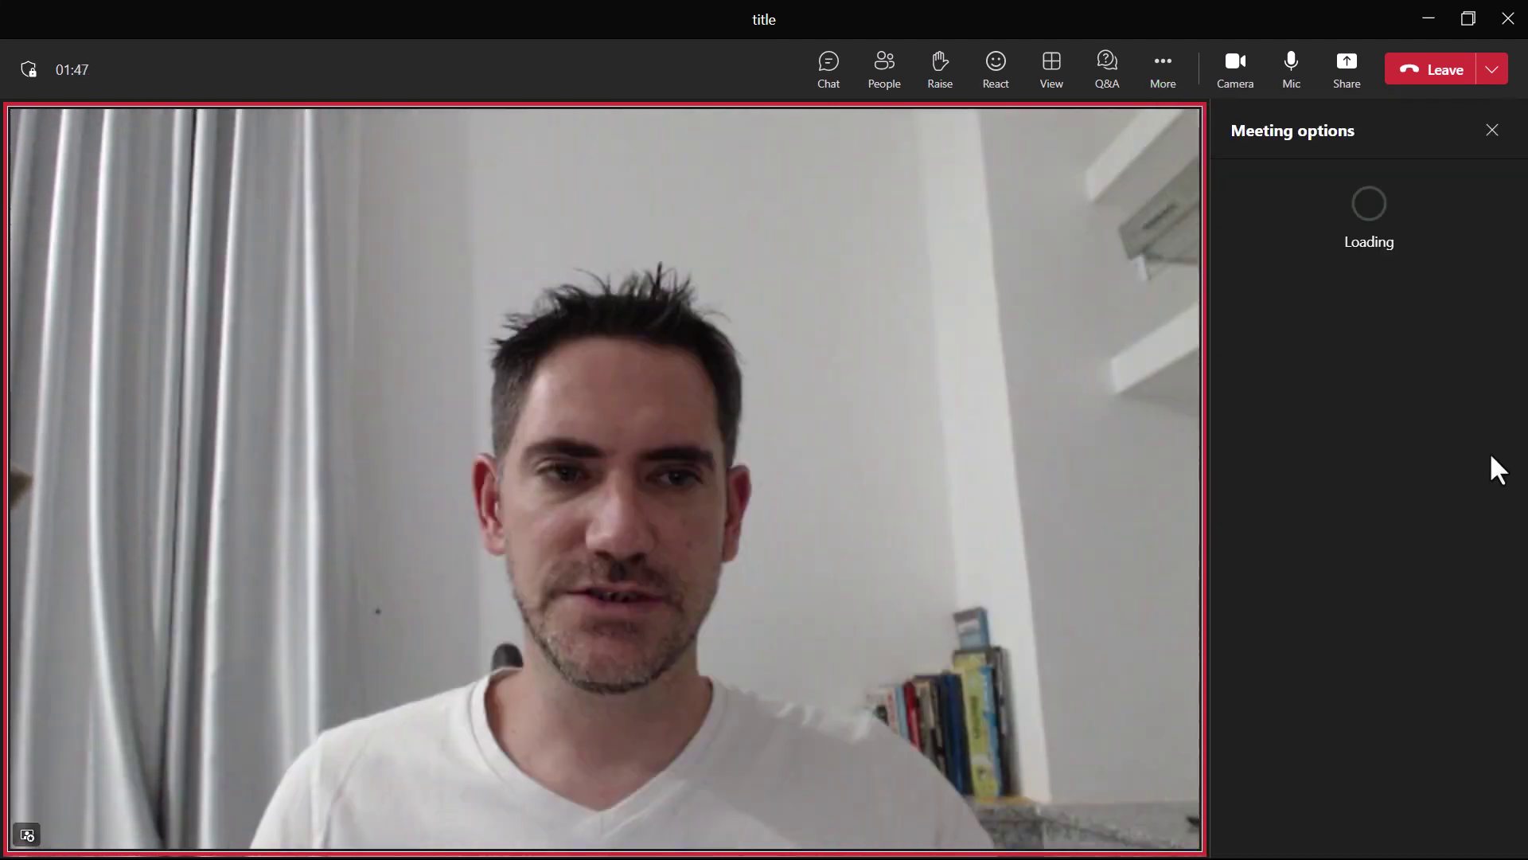